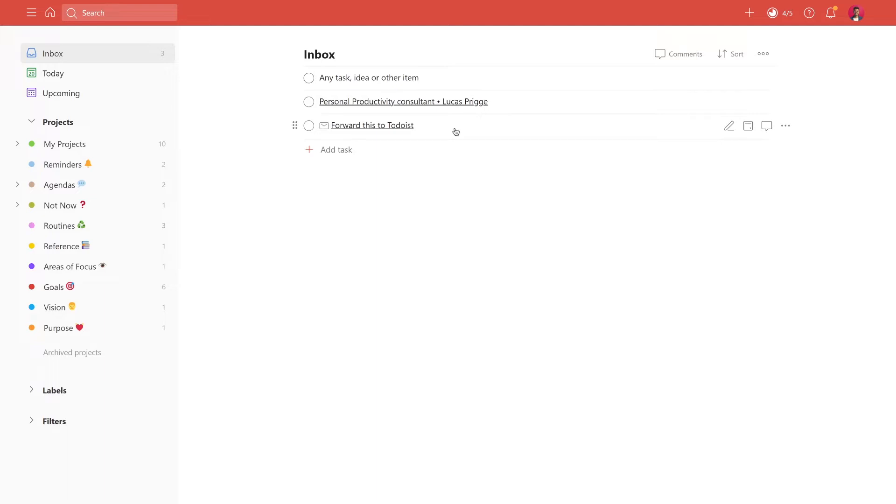
- Rename the inbox task "Forward this to Todoist" as Newsletter
{"action": "left_click", "coordinate": [456, 132]}
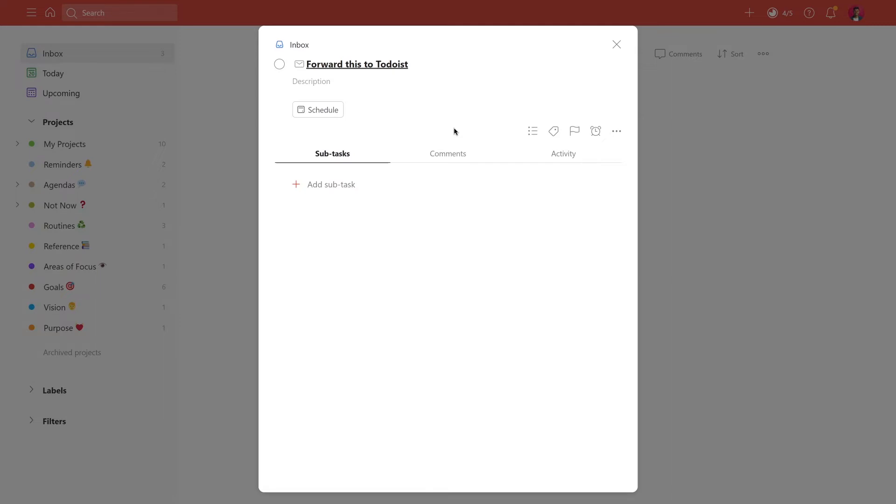
{"action": "right_click", "coordinate": [423, 61]}
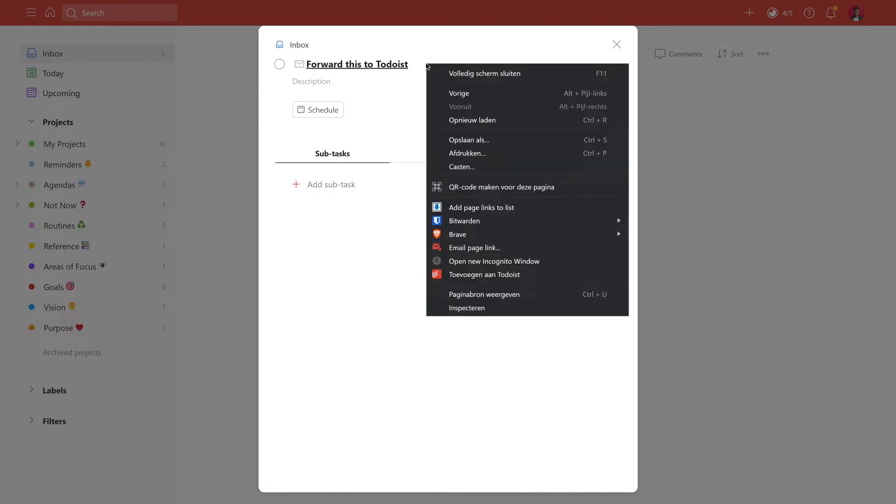
{"action": "key", "text": "Escape"}
{"action": "left_click", "coordinate": [422, 63]}
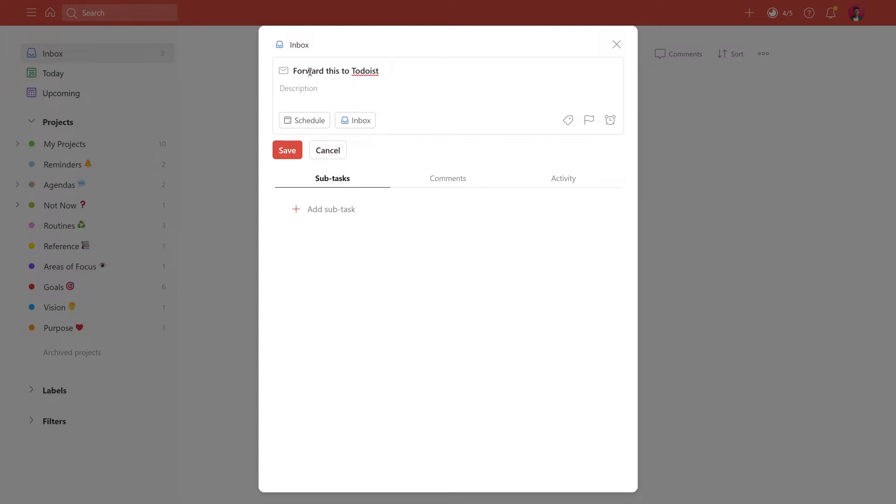
{"action": "key", "text": "Escape"}
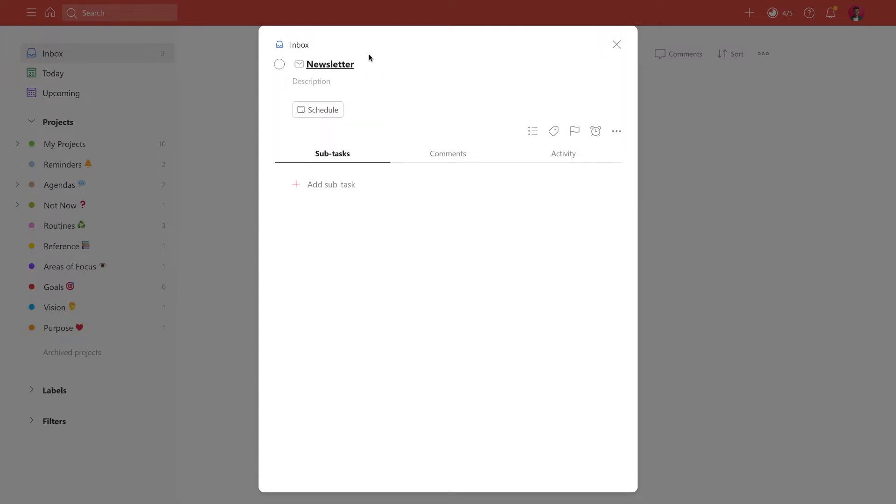
{"action": "left_click", "coordinate": [359, 66]}
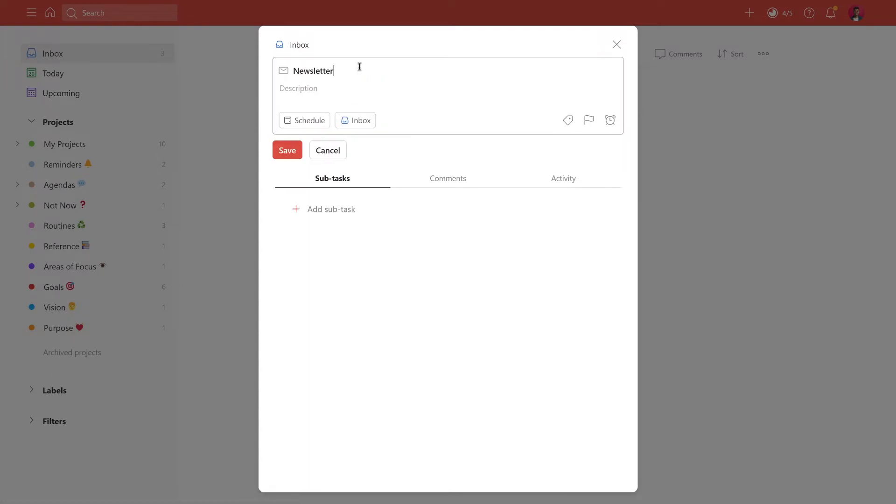
{"action": "left_click", "coordinate": [317, 96]}
{"action": "left_click", "coordinate": [334, 149]}
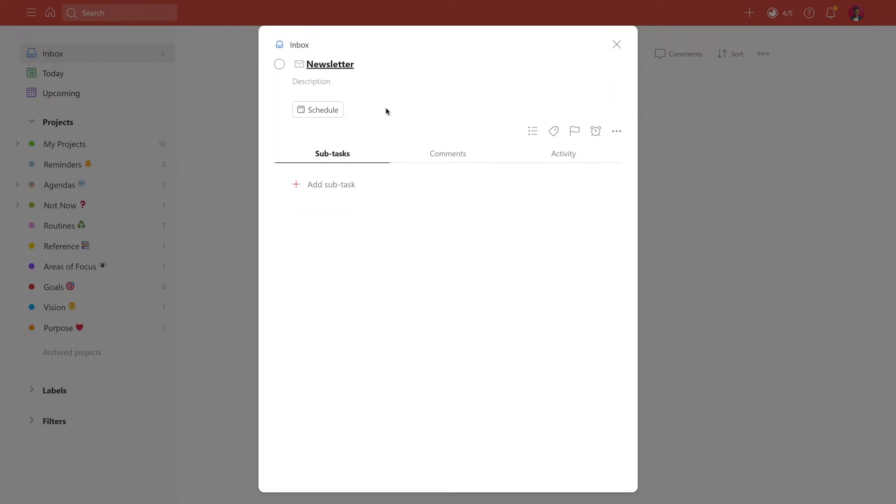
- Move the Newsletter task to the Standalone items project and open that project under My Projects
{"action": "left_click", "coordinate": [530, 131]}
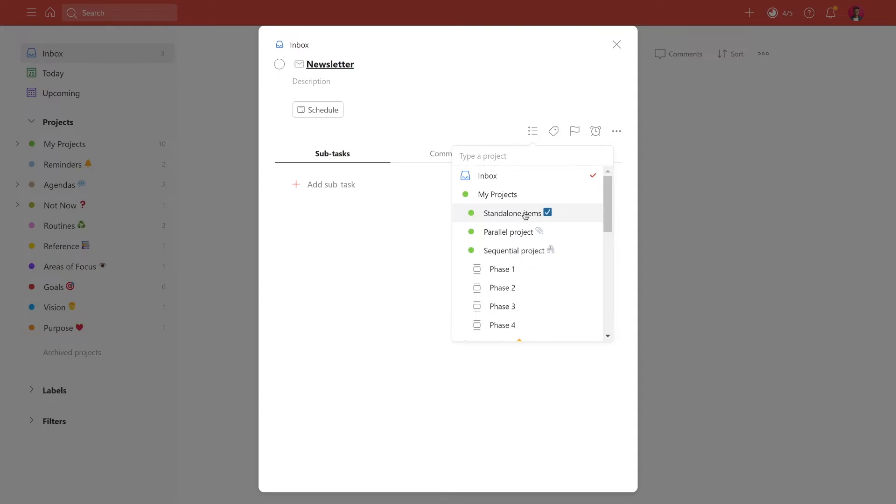
{"action": "left_click", "coordinate": [525, 215]}
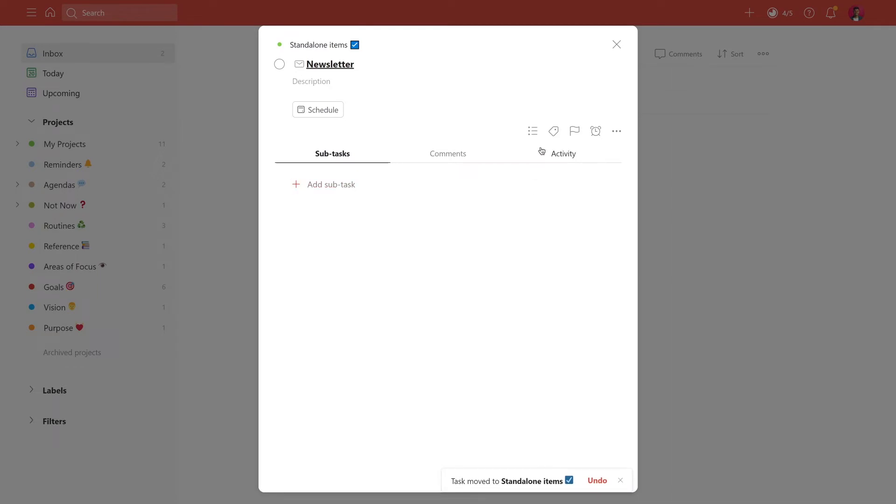
{"action": "left_click", "coordinate": [615, 42]}
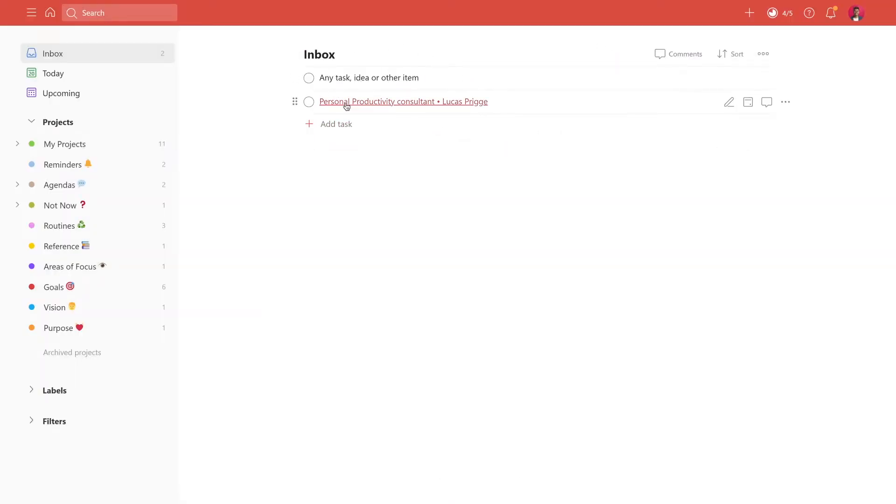
{"action": "left_click", "coordinate": [18, 144]}
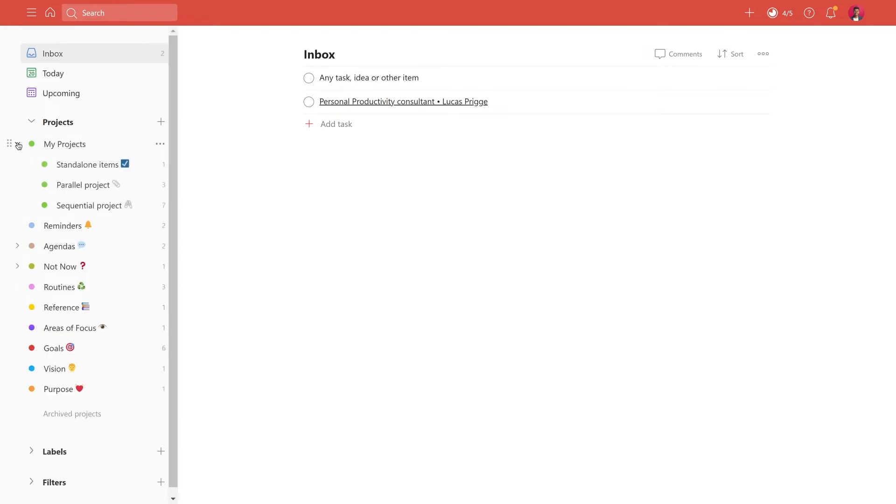
{"action": "left_click", "coordinate": [71, 166]}
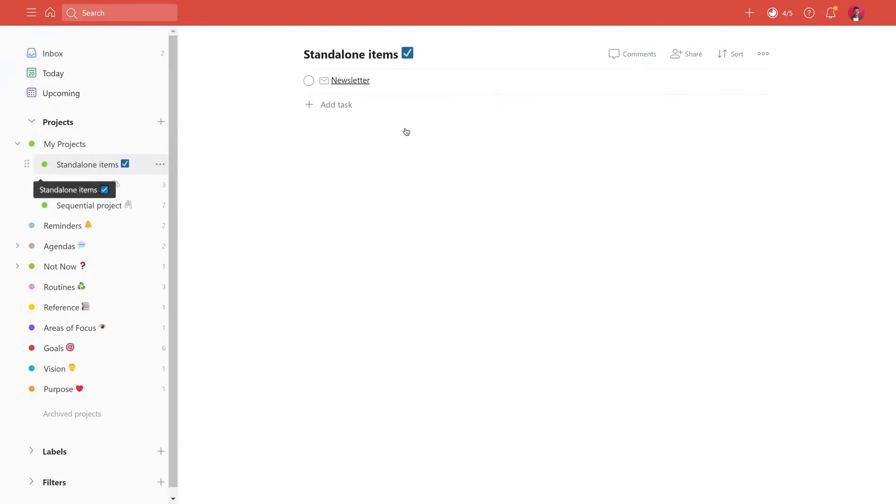
- Add the labels next and <10_minutes to the Newsletter task and close its details
{"action": "left_click", "coordinate": [397, 84]}
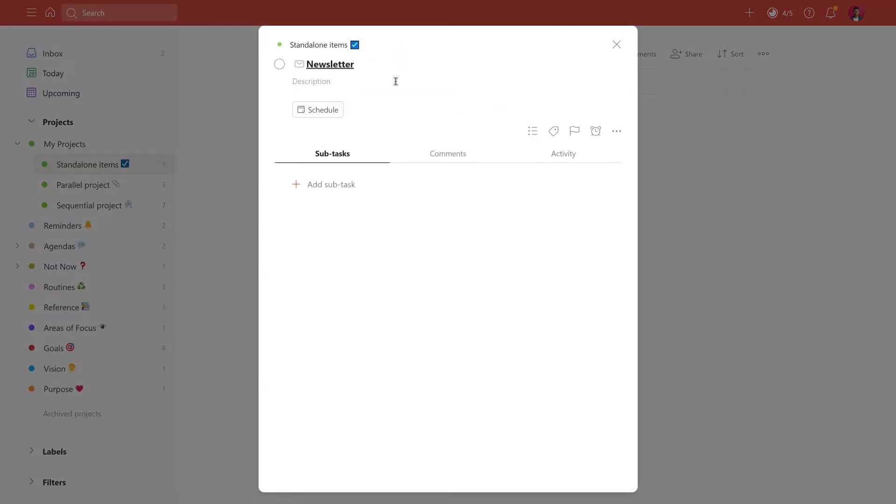
{"action": "left_click", "coordinate": [554, 132]}
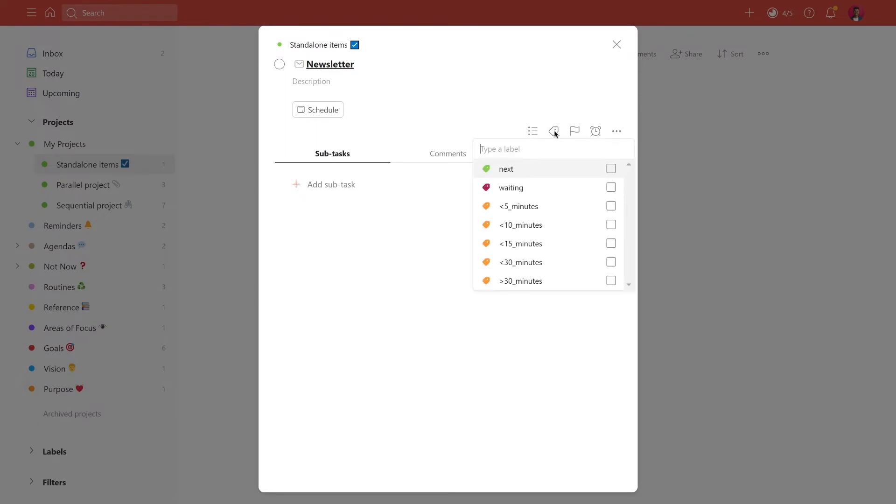
{"action": "left_click", "coordinate": [559, 174]}
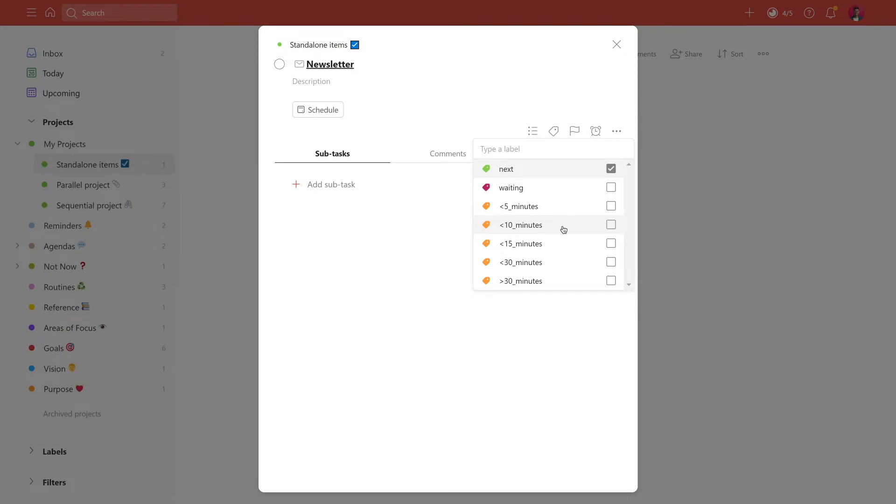
{"action": "left_click", "coordinate": [563, 229]}
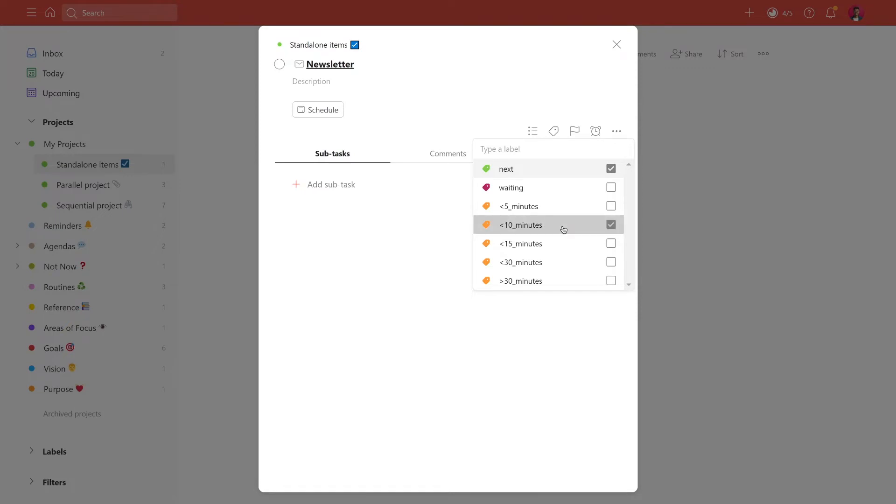
{"action": "left_click", "coordinate": [396, 238]}
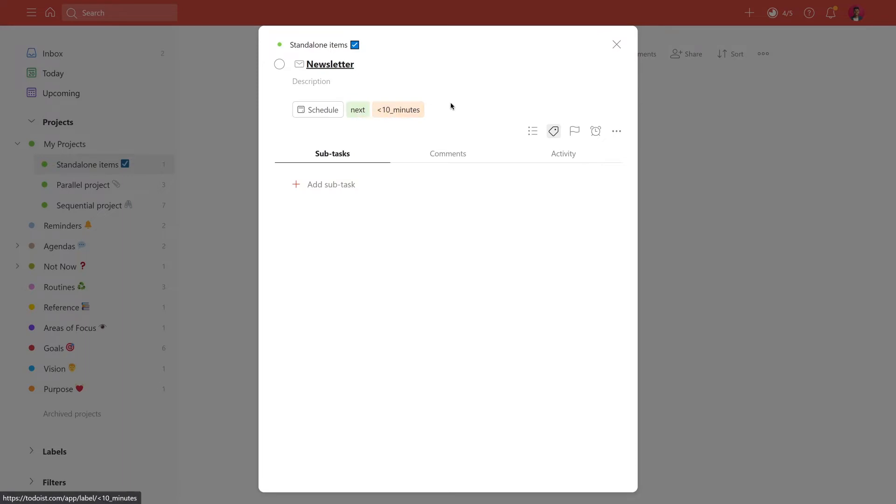
{"action": "left_click", "coordinate": [617, 46]}
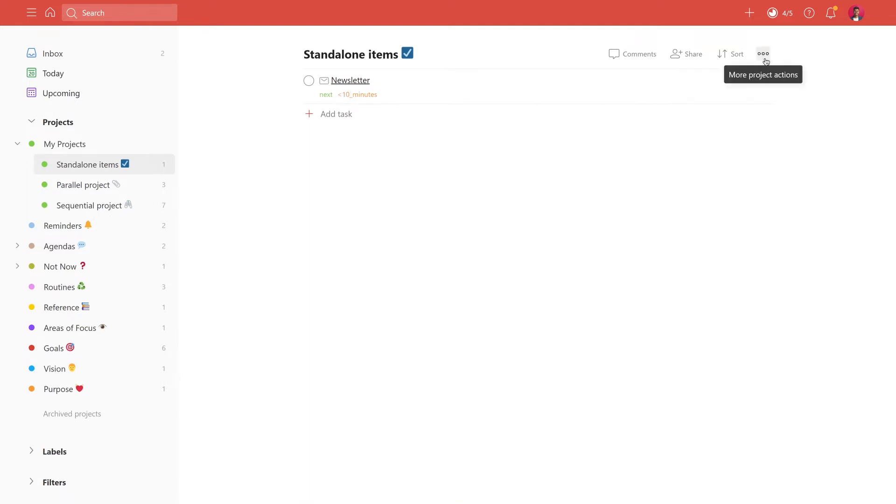
- Look at the sort options of the Standalone items project and the priority and due-date options of the Newsletter task
{"action": "left_click", "coordinate": [728, 56]}
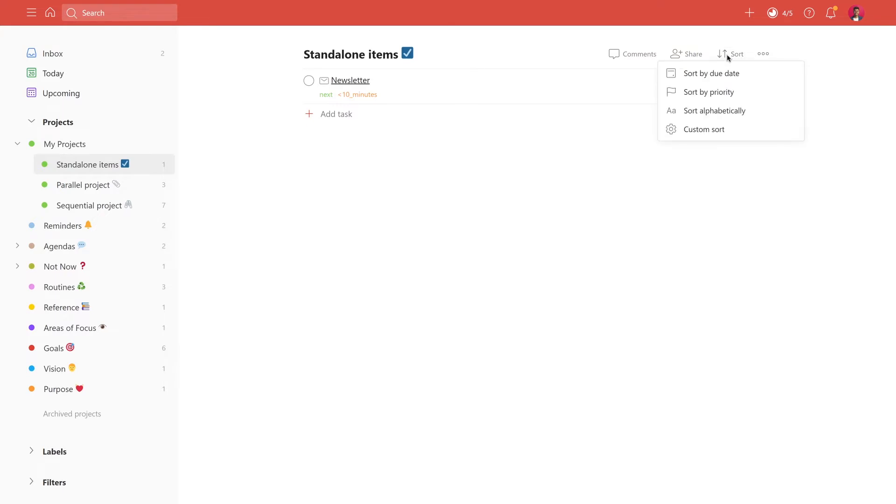
{"action": "left_click", "coordinate": [398, 89]}
{"action": "left_click", "coordinate": [399, 89]}
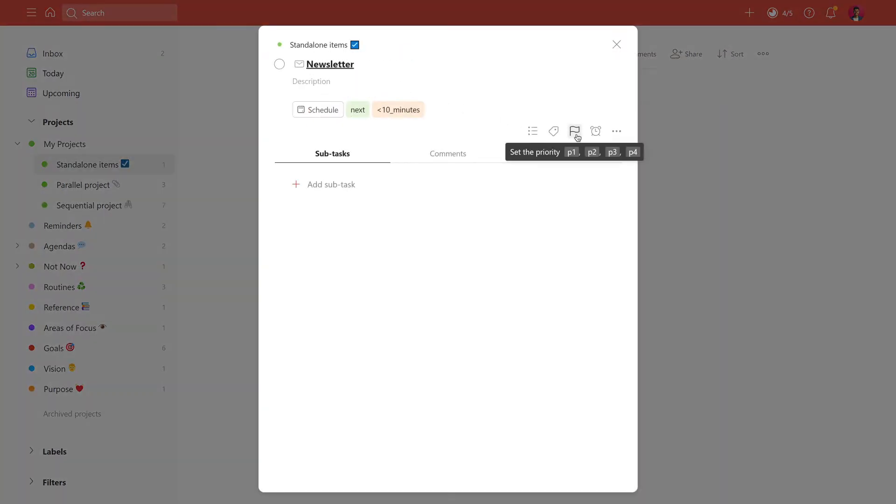
{"action": "left_click", "coordinate": [575, 133]}
{"action": "left_click", "coordinate": [577, 133]}
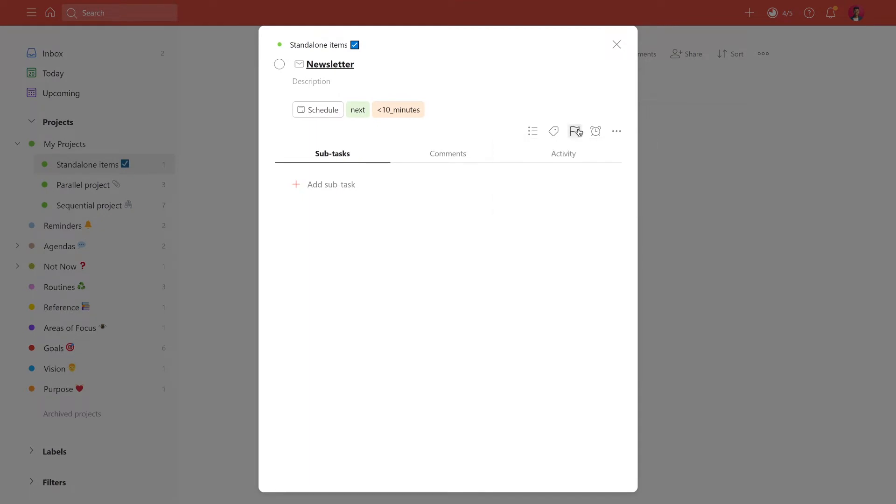
{"action": "left_click", "coordinate": [320, 111]}
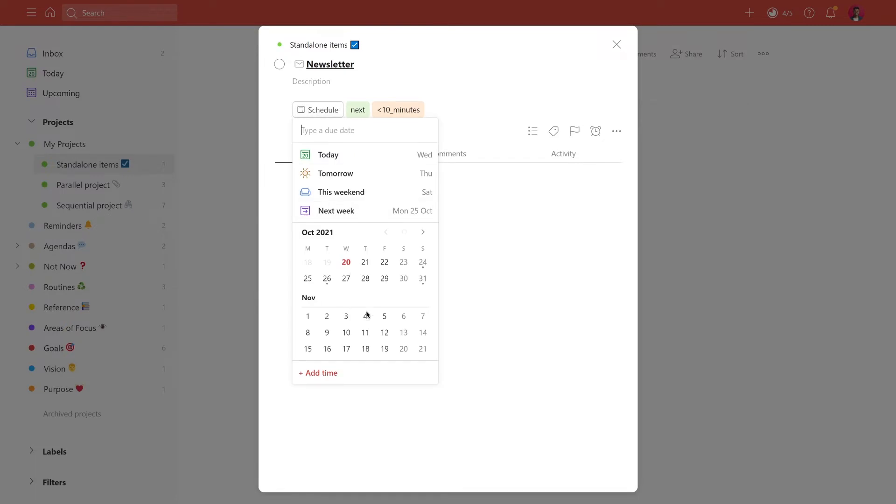
{"action": "left_click", "coordinate": [309, 110]}
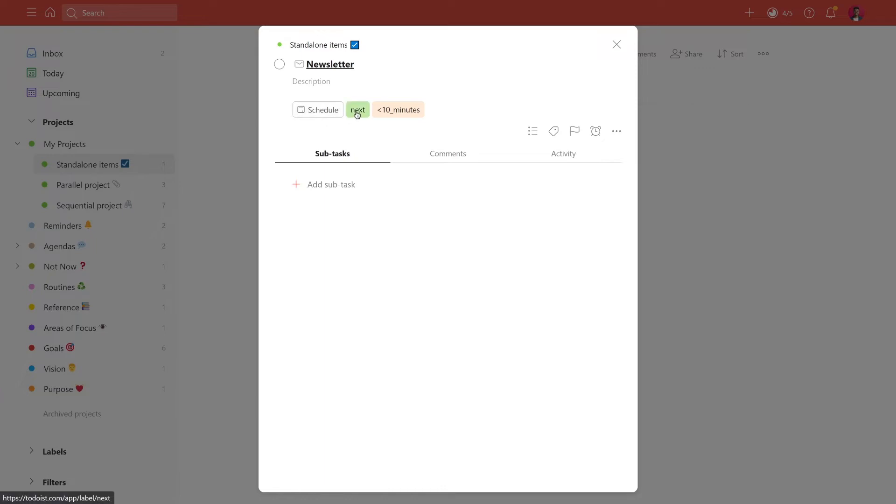
- Remove the next label from the Newsletter task and schedule the task for Tomorrow
{"action": "left_click", "coordinate": [558, 140]}
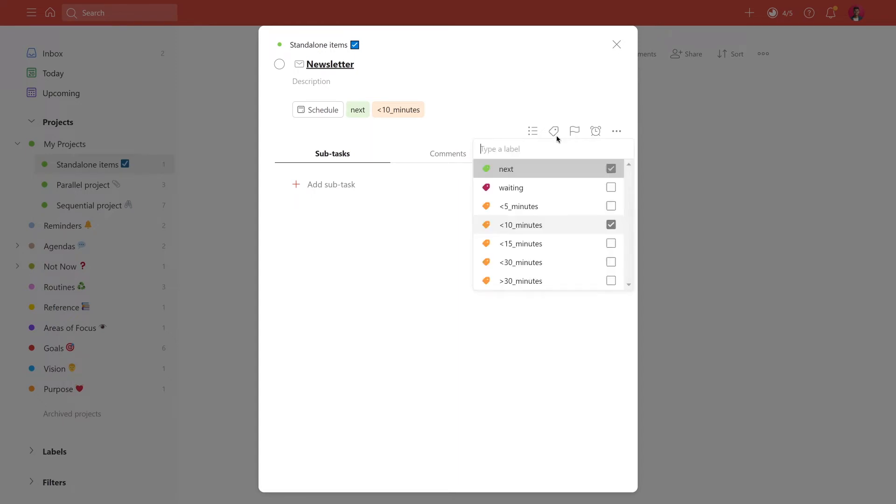
{"action": "left_click", "coordinate": [572, 175]}
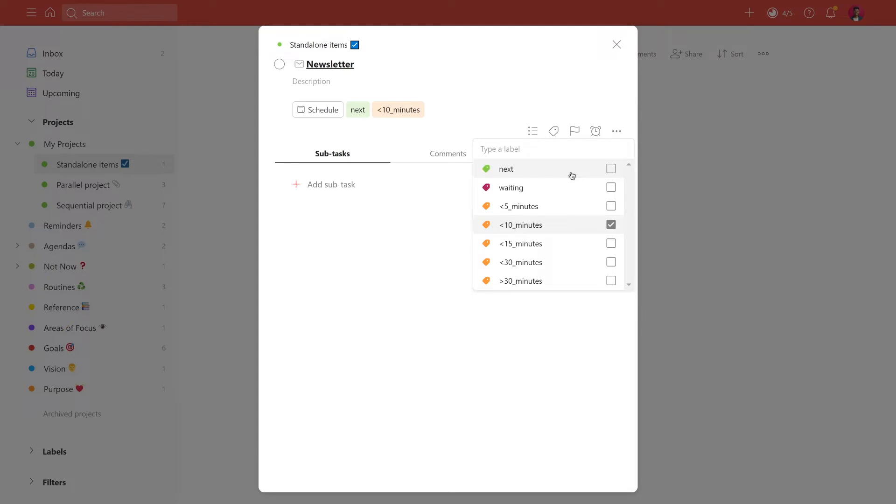
{"action": "left_click", "coordinate": [418, 225]}
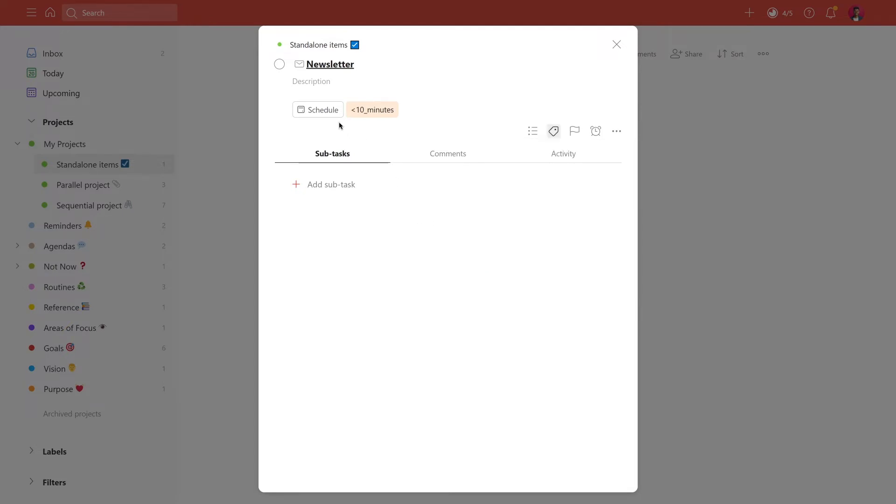
{"action": "left_click", "coordinate": [324, 116]}
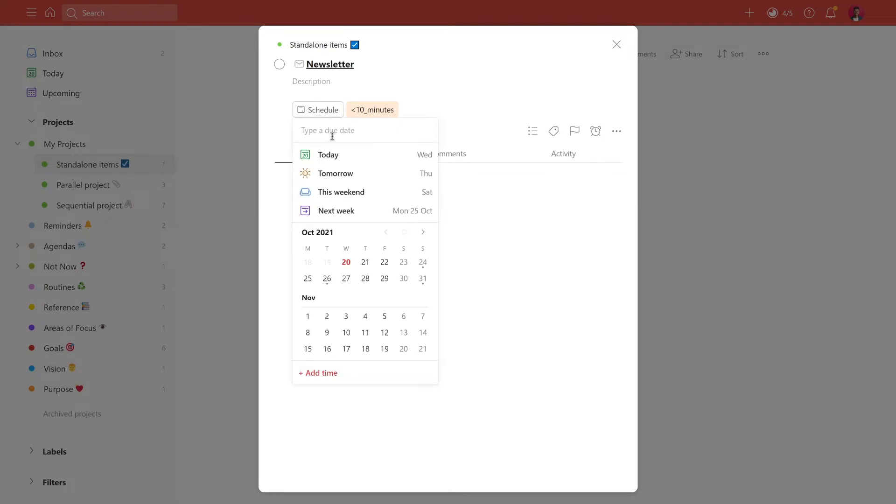
{"action": "left_click", "coordinate": [345, 174]}
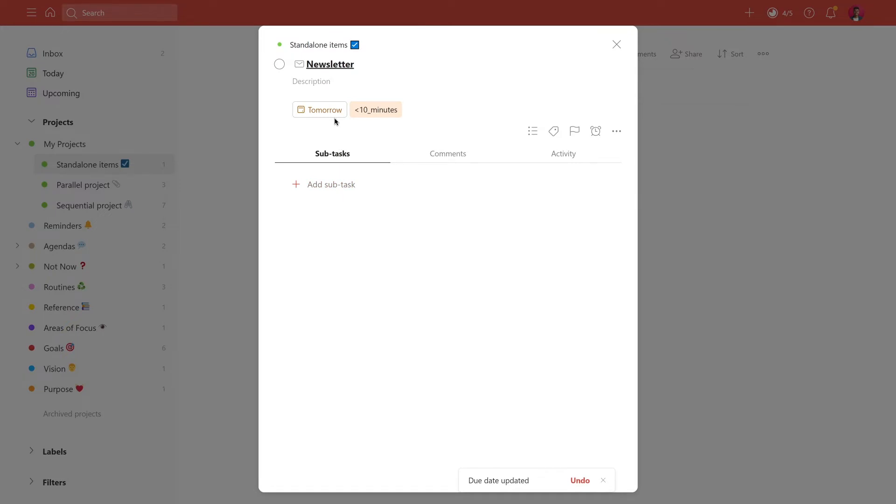
- Put the next label back on the Newsletter task and set its due date to No Date
{"action": "left_click", "coordinate": [560, 129]}
{"action": "left_click", "coordinate": [540, 169]}
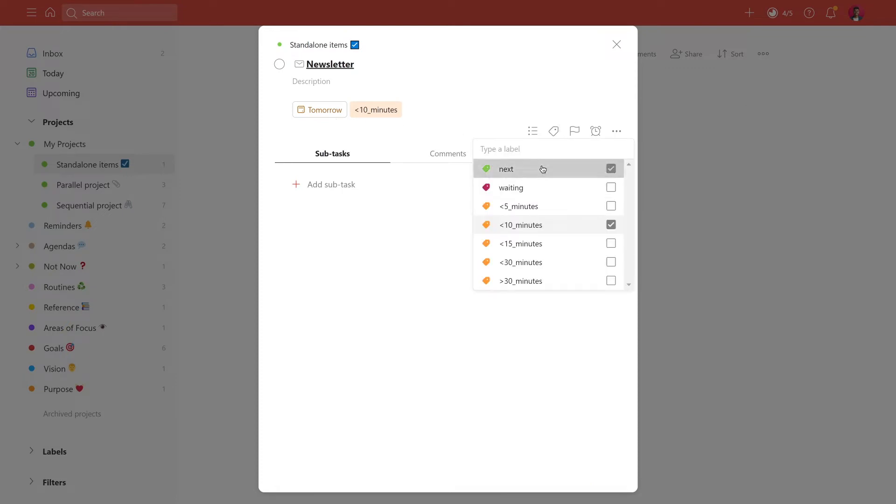
{"action": "left_click", "coordinate": [432, 135]}
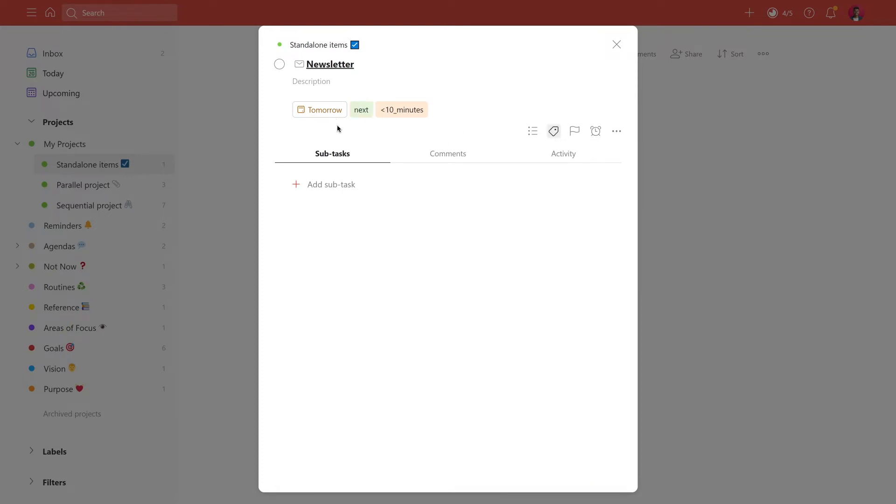
{"action": "left_click", "coordinate": [315, 113]}
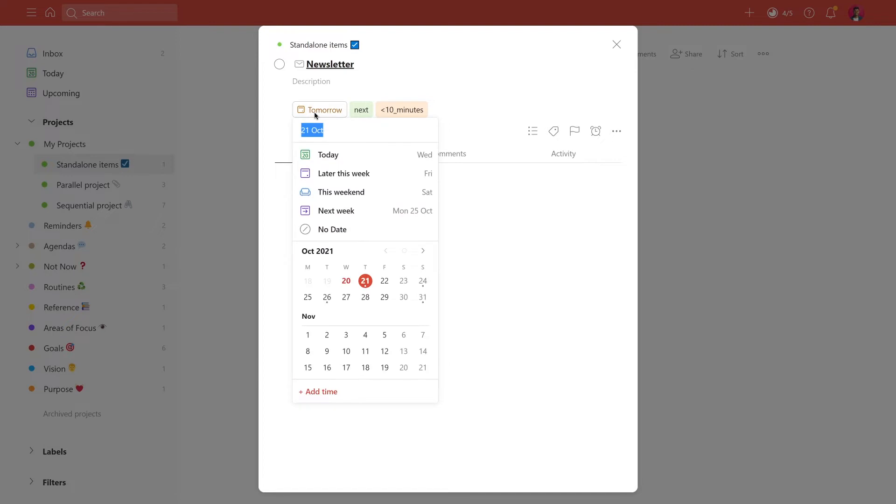
{"action": "left_click", "coordinate": [354, 237]}
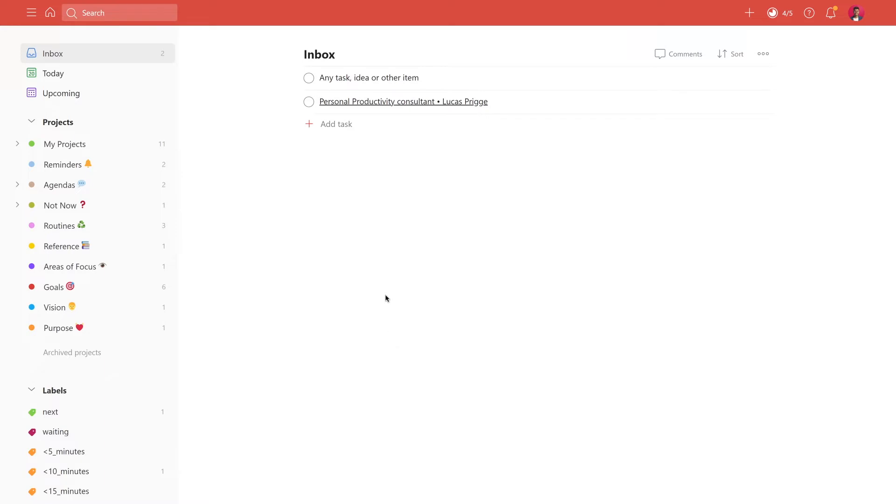
- Open the inbox task "Any task, idea or other item" for editing and add the label next to it
{"action": "left_click", "coordinate": [362, 78]}
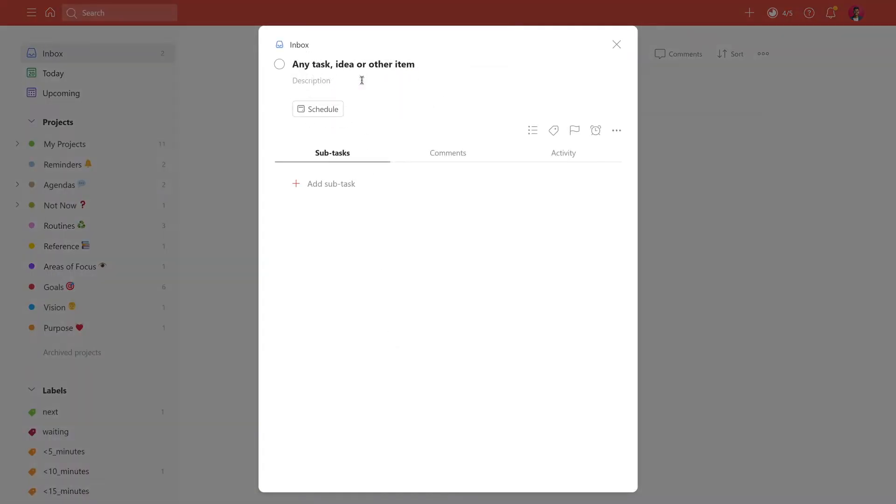
{"action": "left_click", "coordinate": [464, 65]}
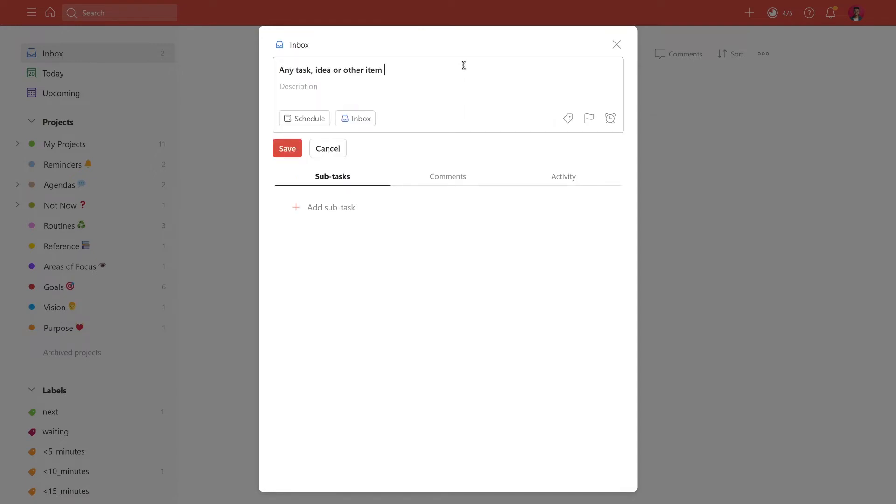
{"action": "type", "text": "@"}
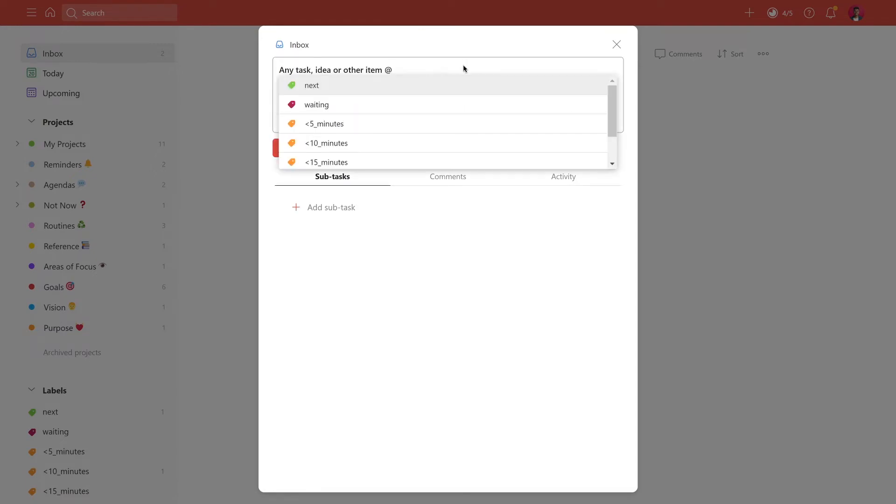
{"action": "key", "text": "Down"}
{"action": "key", "text": "Down"}
{"action": "key", "text": "Down"}
{"action": "key", "text": "Down"}
{"action": "key", "text": "Down"}
{"action": "key", "text": "Down"}
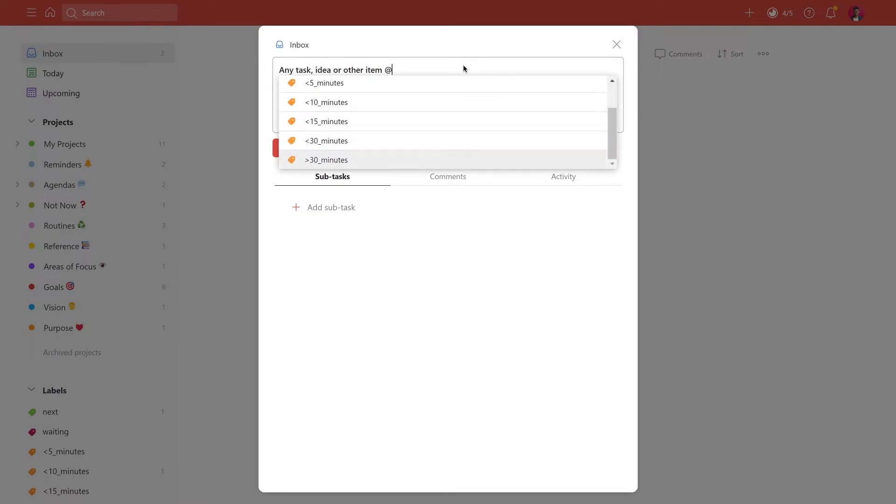
{"action": "key", "text": "Up"}
{"action": "key", "text": "Up"}
{"action": "key", "text": "Up"}
{"action": "key", "text": "Up"}
{"action": "key", "text": "Up"}
{"action": "key", "text": "Up"}
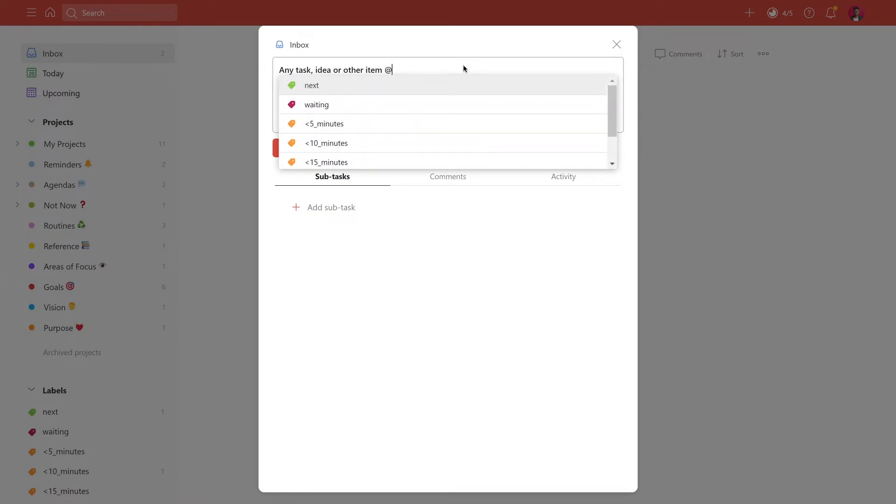
{"action": "key", "text": "Return"}
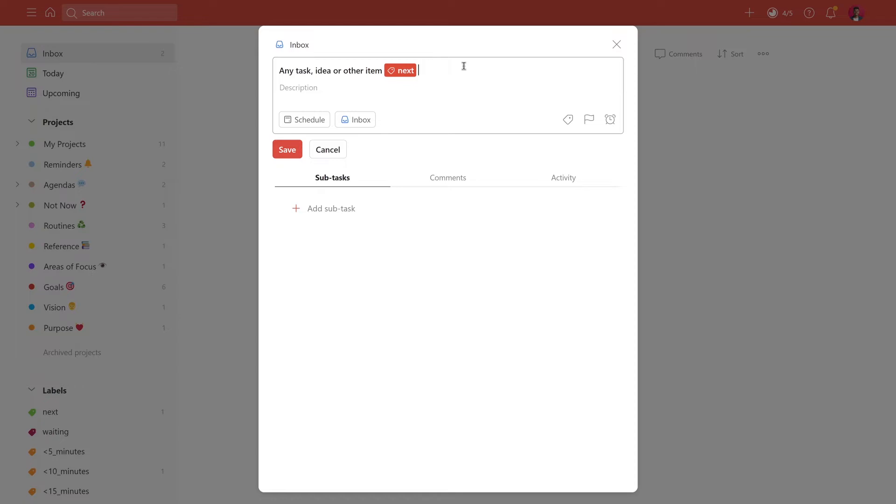
- Assign the task "Any task, idea or other item" to the Standalone items project
{"action": "type", "text": "#"}
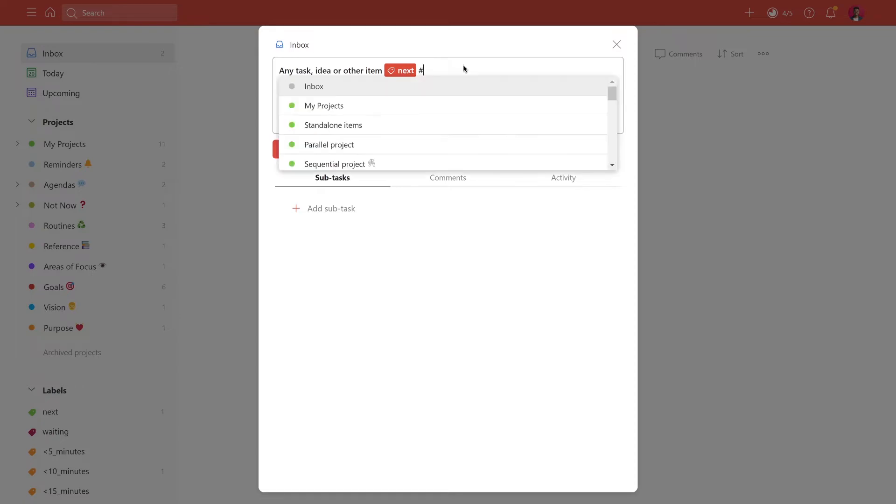
{"action": "key", "text": "Down"}
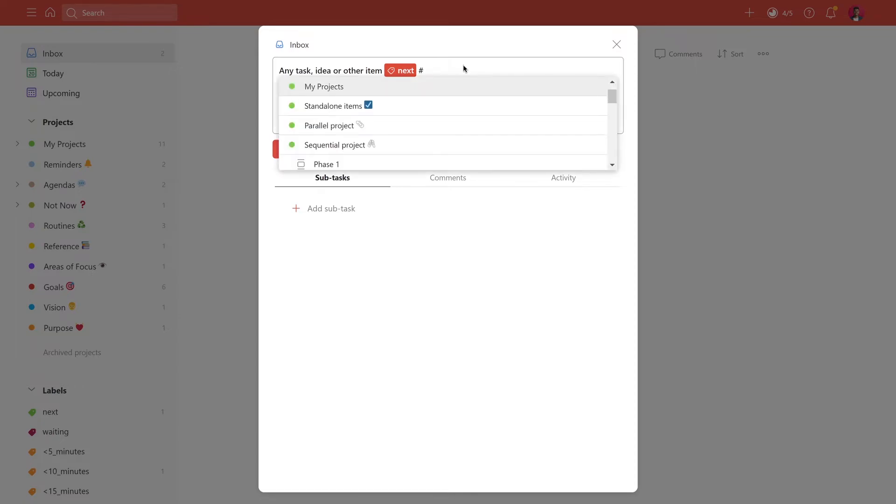
{"action": "key", "text": "Down"}
{"action": "key", "text": "Down"}
{"action": "key", "text": "Down"}
{"action": "key", "text": "Down"}
{"action": "key", "text": "Down"}
{"action": "key", "text": "Down"}
{"action": "key", "text": "Down"}
{"action": "key", "text": "Down"}
{"action": "key", "text": "Down"}
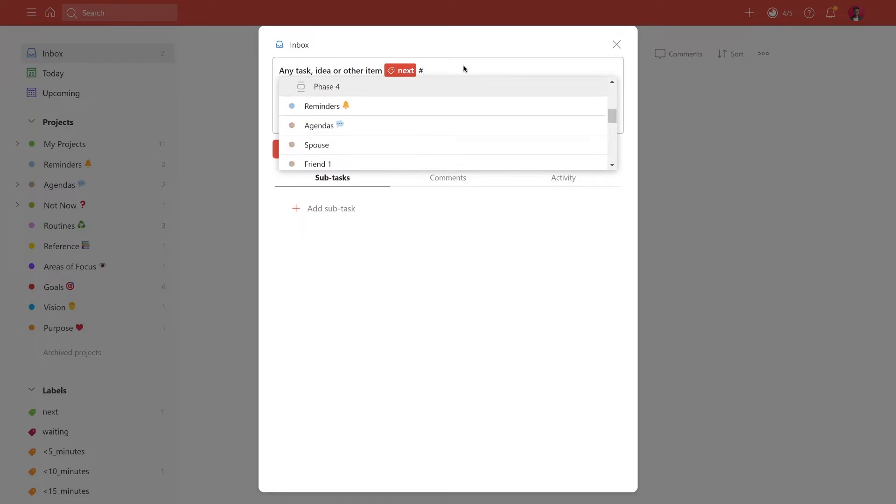
{"action": "key", "text": "Up"}
{"action": "key", "text": "Up"}
{"action": "key", "text": "Up"}
{"action": "key", "text": "Up"}
{"action": "key", "text": "Up"}
{"action": "key", "text": "Up"}
{"action": "key", "text": "Up"}
{"action": "key", "text": "Up"}
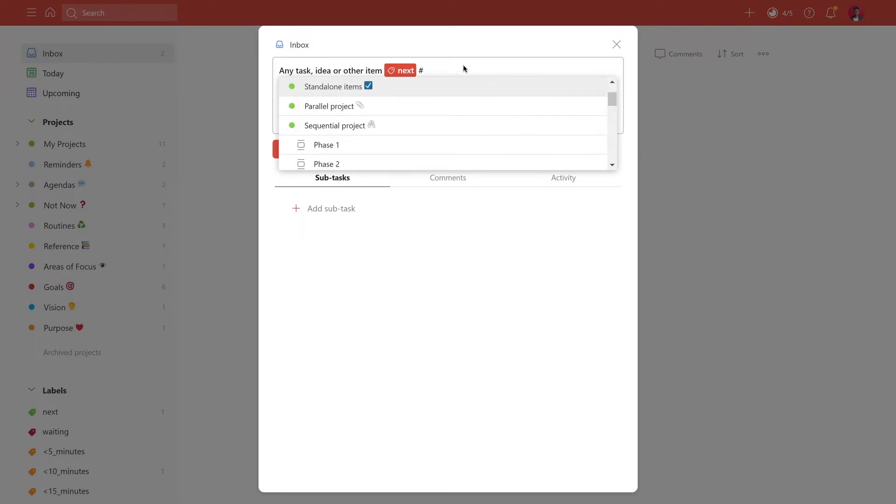
{"action": "key", "text": "Return"}
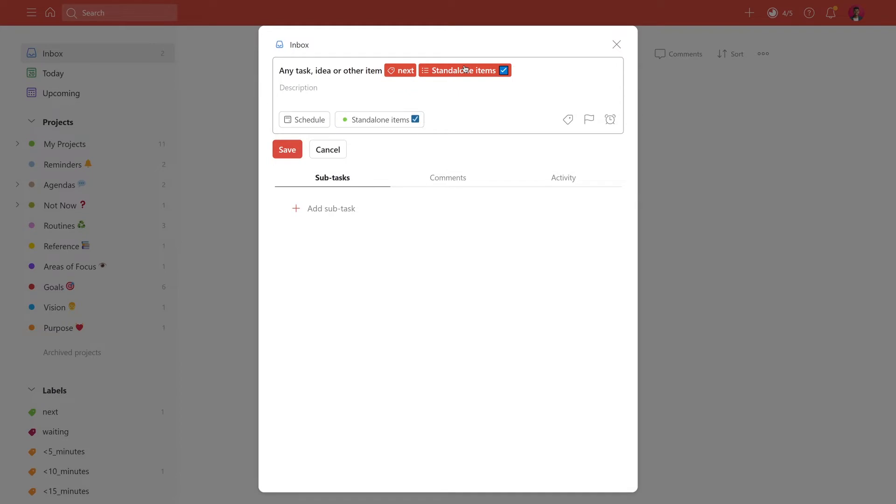
- Add the <15_minutes label to the task, save the changes and close its details
{"action": "type", "text": "@"}
{"action": "key", "text": "Down"}
{"action": "key", "text": "Down"}
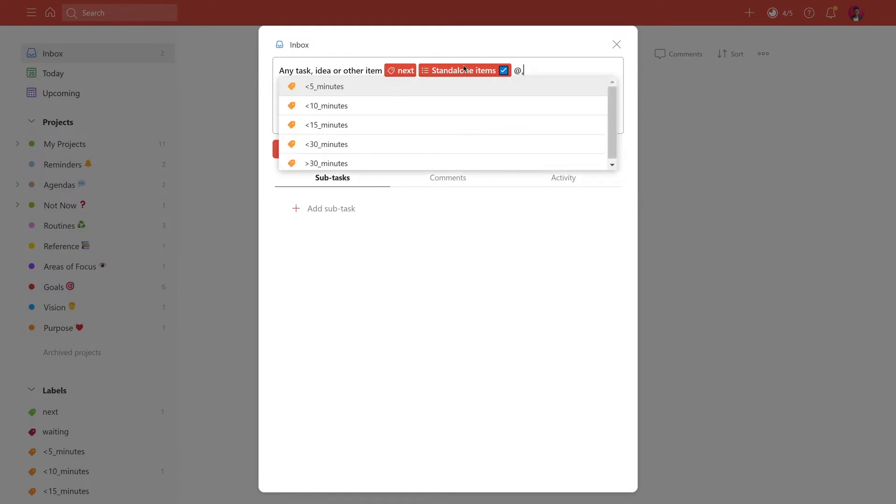
{"action": "key", "text": "Up"}
{"action": "key", "text": "Up"}
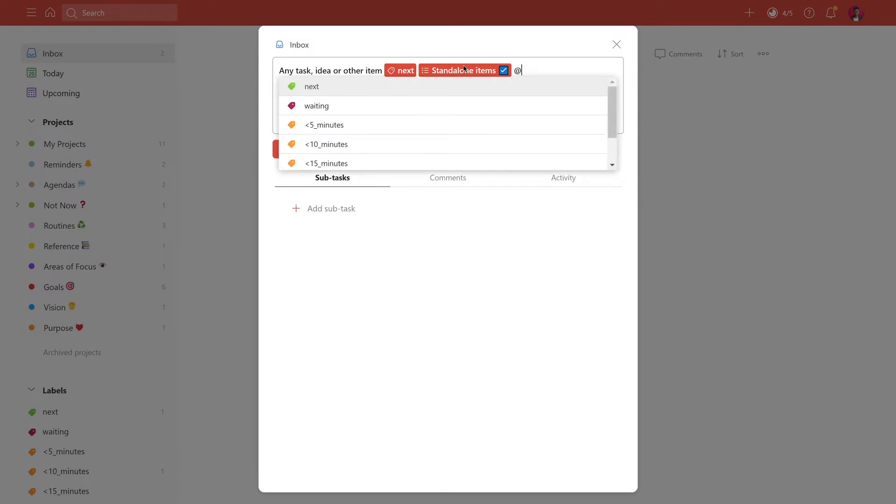
{"action": "type", "text": "<"}
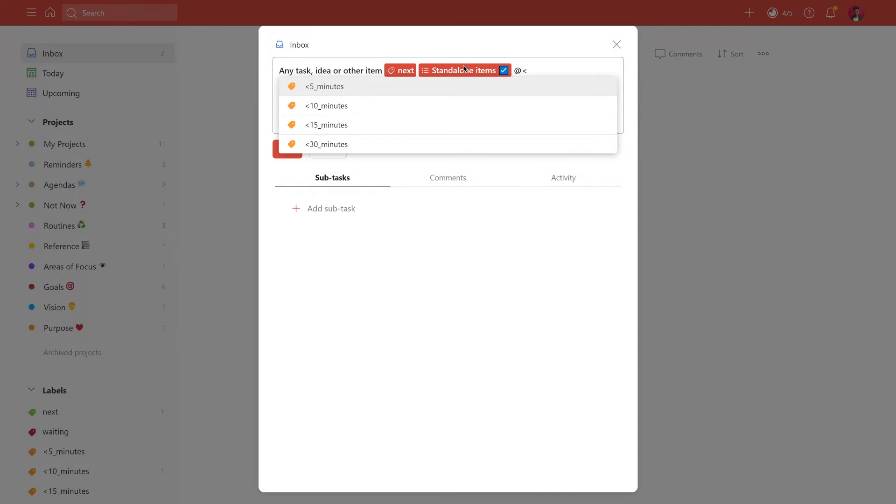
{"action": "type", "text": "15"}
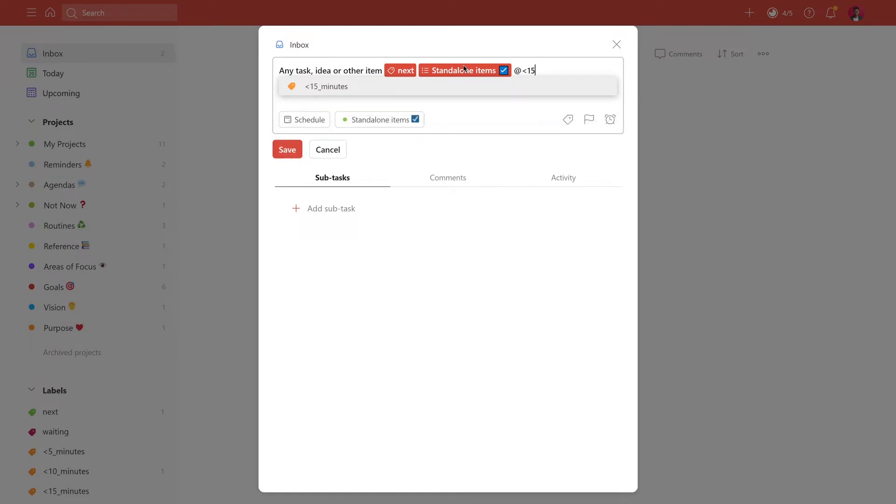
{"action": "key", "text": "Return"}
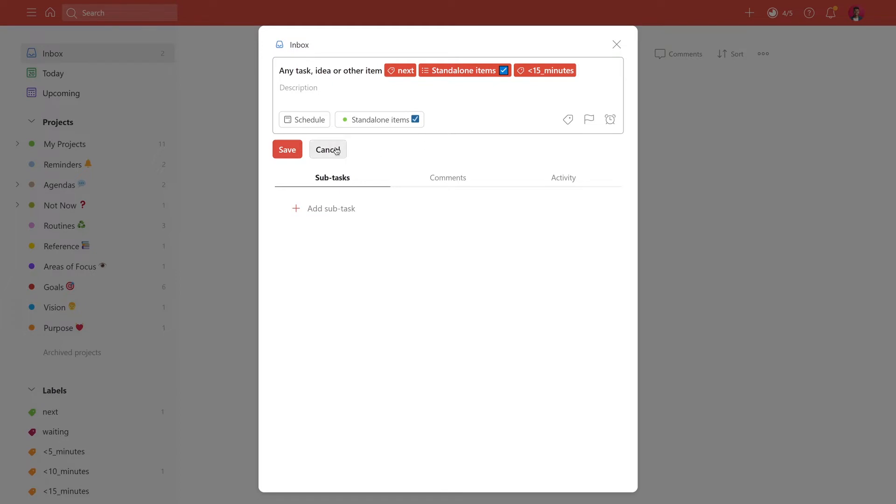
{"action": "left_click", "coordinate": [287, 150]}
{"action": "left_click", "coordinate": [616, 45]}
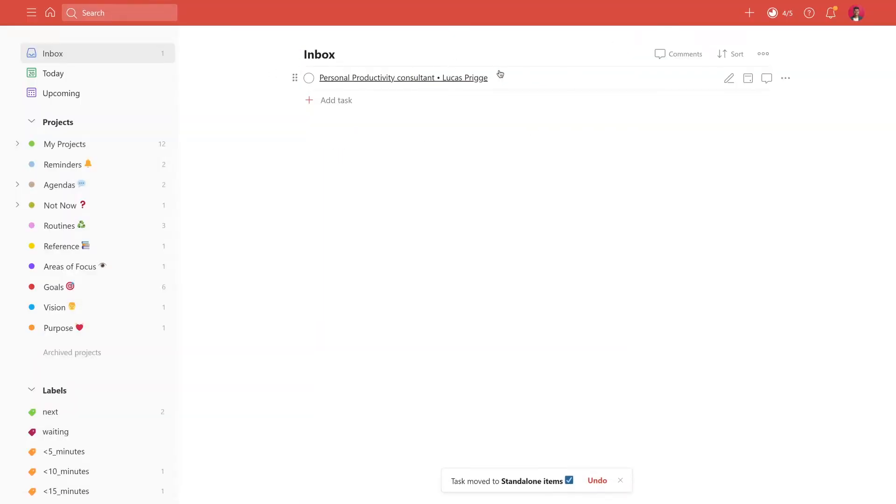
- Look at the My Projects project and the list of tasks carrying the next label
{"action": "left_click", "coordinate": [17, 144]}
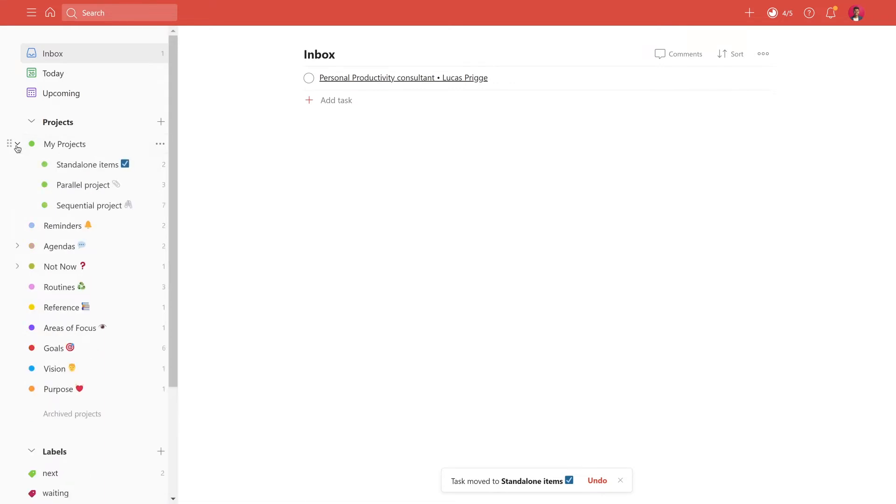
{"action": "left_click", "coordinate": [64, 166]}
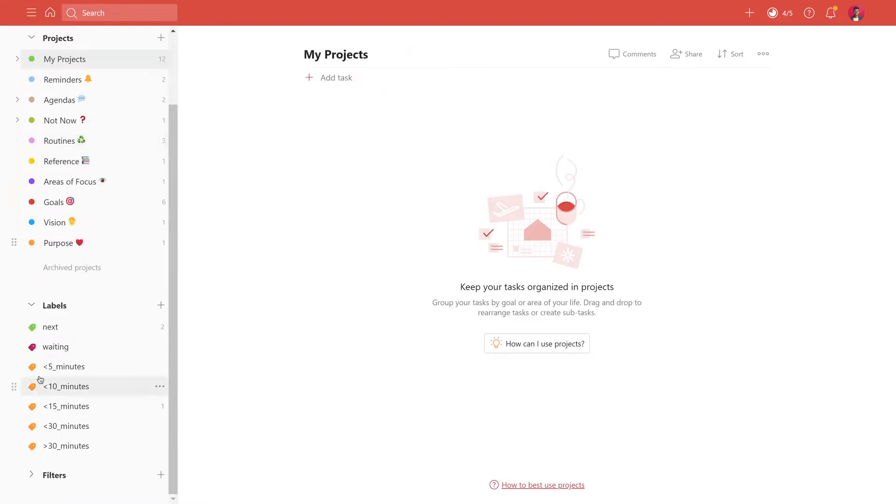
{"action": "left_click", "coordinate": [49, 327]}
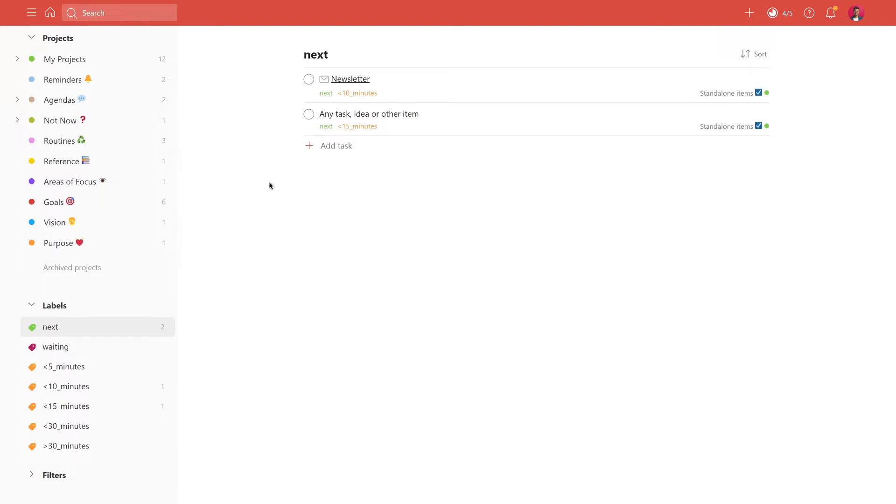
{"action": "scroll", "coordinate": [154, 254], "scroll_direction": "up", "scroll_amount": 2}
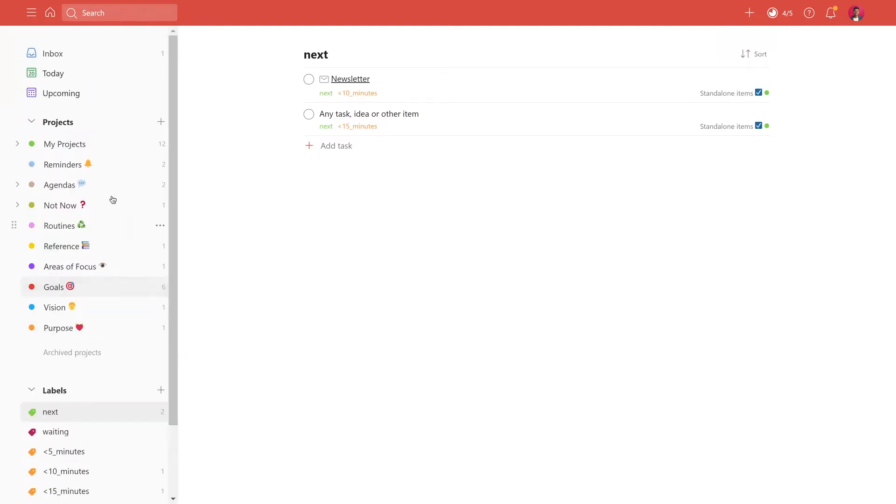
- Collapse the projects list and create a label named :read with the color Sky Blue
{"action": "left_click", "coordinate": [31, 122]}
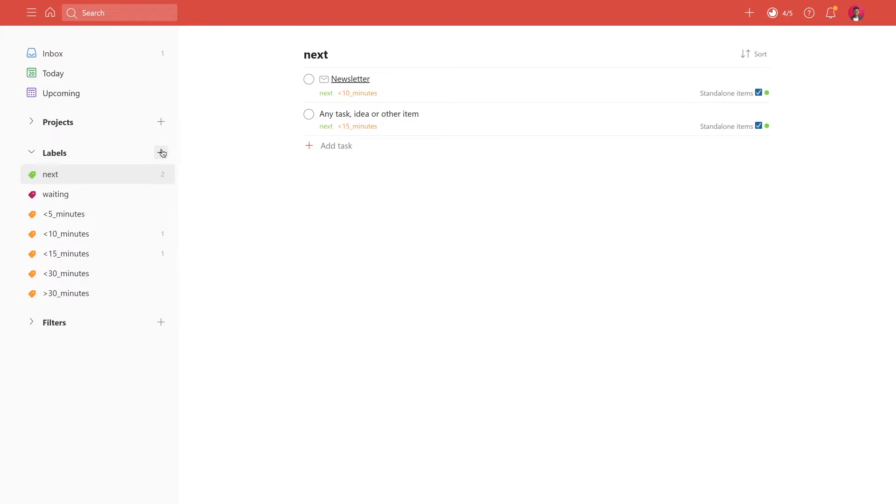
{"action": "left_click", "coordinate": [161, 152]}
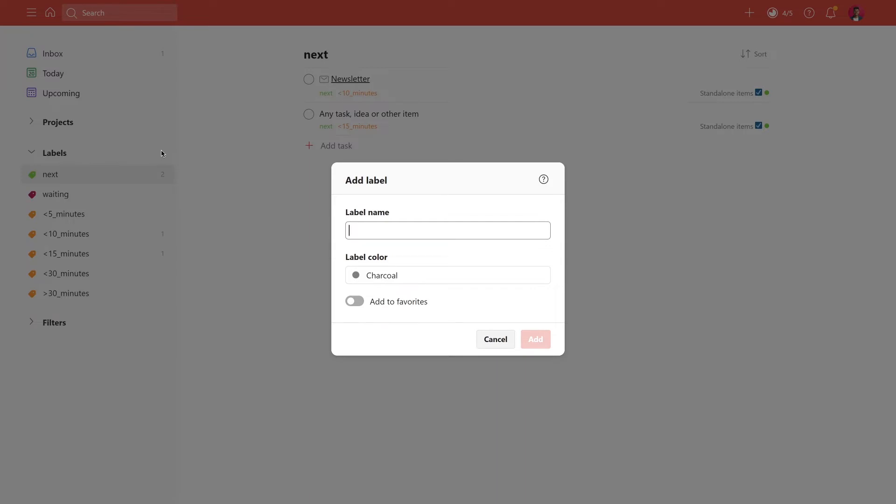
{"action": "type", "text": ":read"}
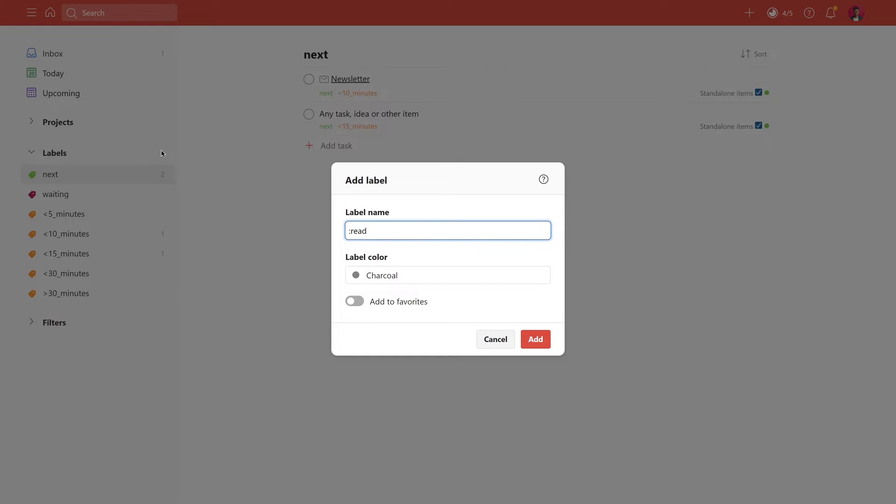
{"action": "key", "text": "Home"}
{"action": "key", "text": "shift+Right"}
{"action": "key", "text": "Right"}
{"action": "left_click", "coordinate": [418, 281]}
{"action": "left_click", "coordinate": [412, 314]}
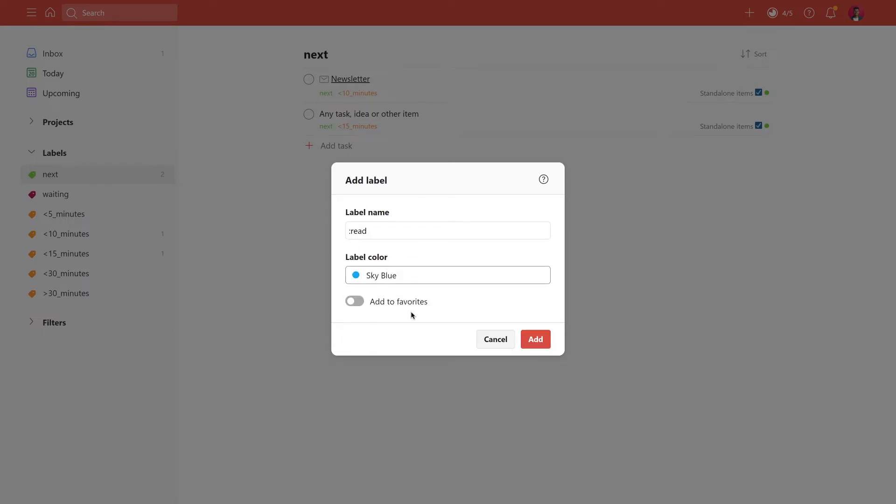
{"action": "left_click", "coordinate": [542, 340]}
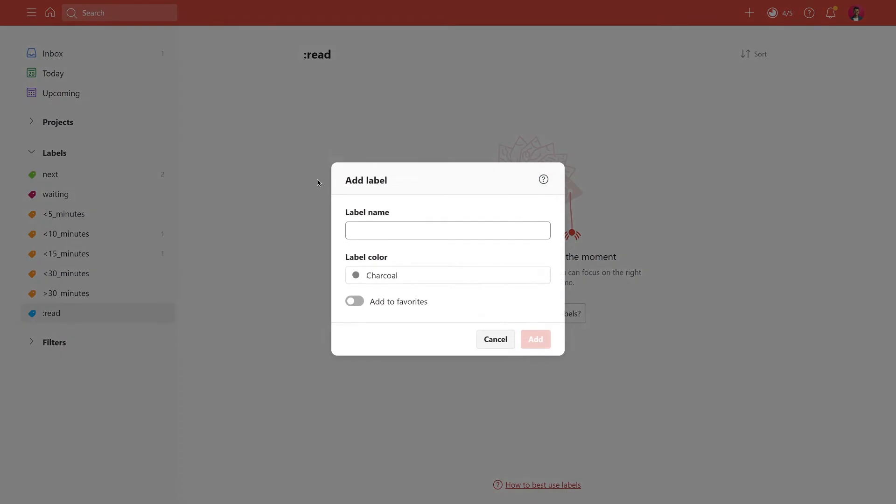
- Create another label named :home with the color Sky Blue
{"action": "type", "text": ":home"}
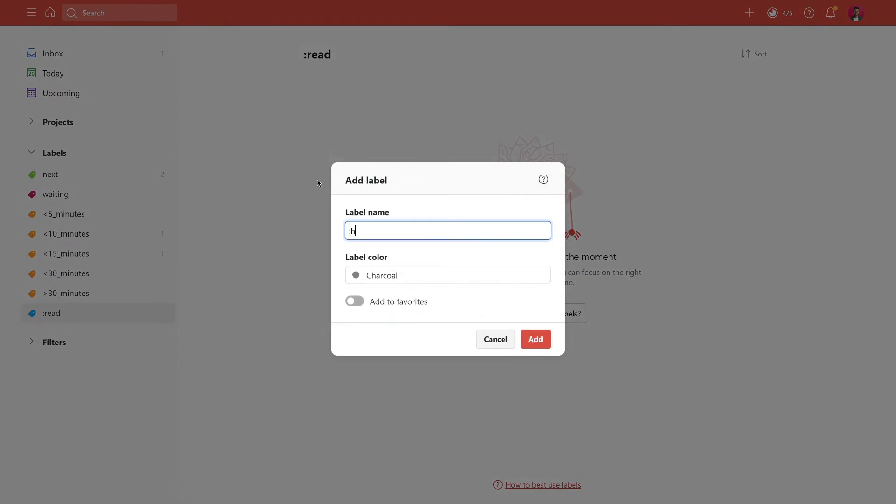
{"action": "left_click", "coordinate": [414, 281]}
{"action": "left_click", "coordinate": [399, 313]}
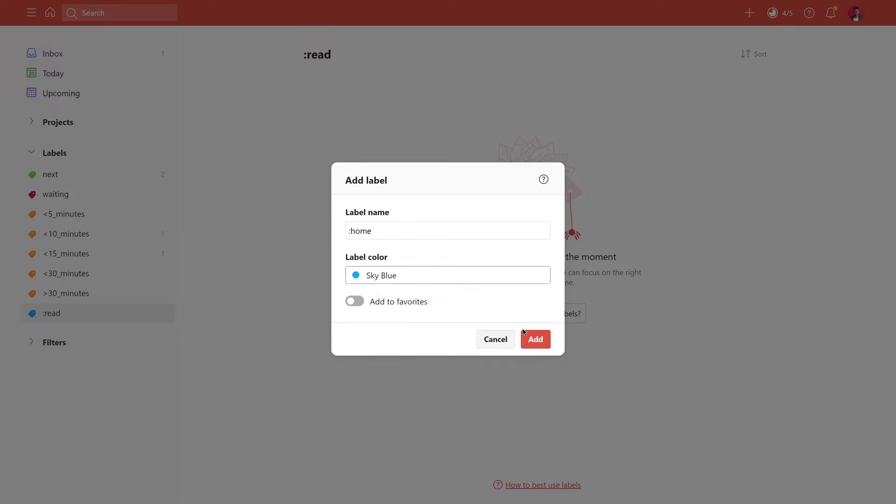
{"action": "left_click", "coordinate": [527, 336]}
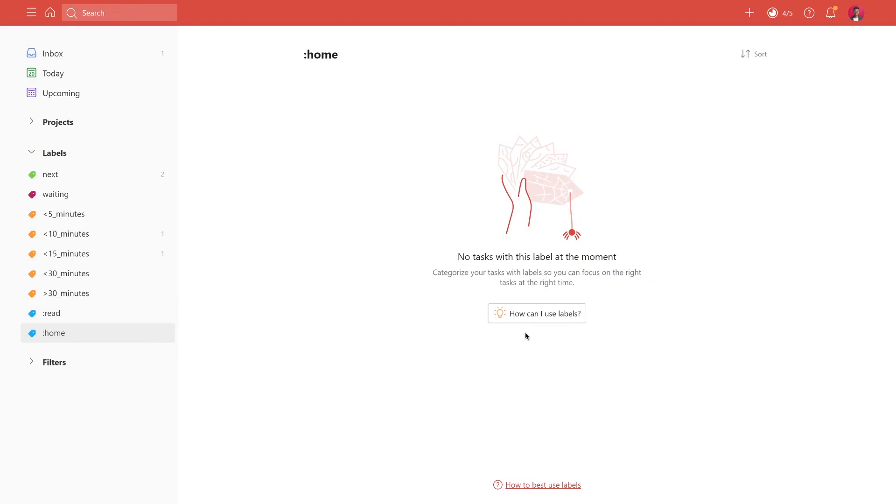
- Browse the task lists of the existing labels from :read up to next
{"action": "left_click", "coordinate": [94, 313]}
{"action": "left_click", "coordinate": [94, 293]}
{"action": "left_click", "coordinate": [94, 274]}
{"action": "left_click", "coordinate": [99, 257]}
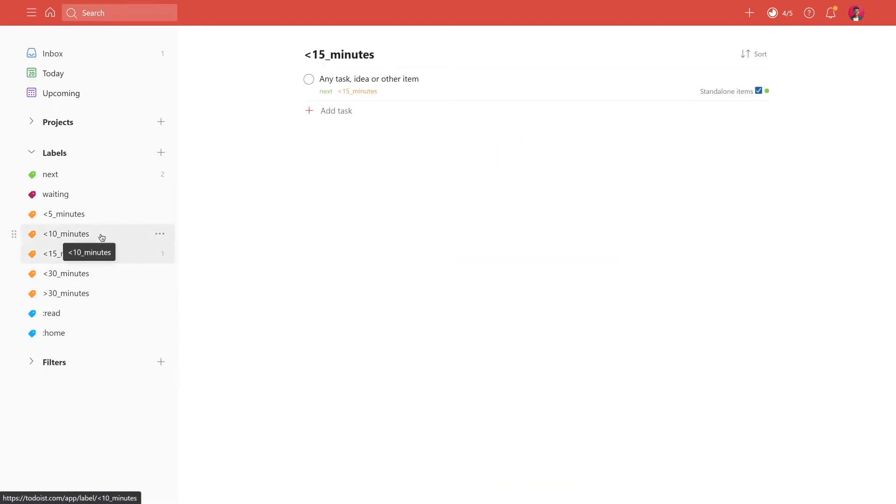
{"action": "left_click", "coordinate": [99, 237]}
{"action": "left_click", "coordinate": [98, 215]}
{"action": "left_click", "coordinate": [99, 195]}
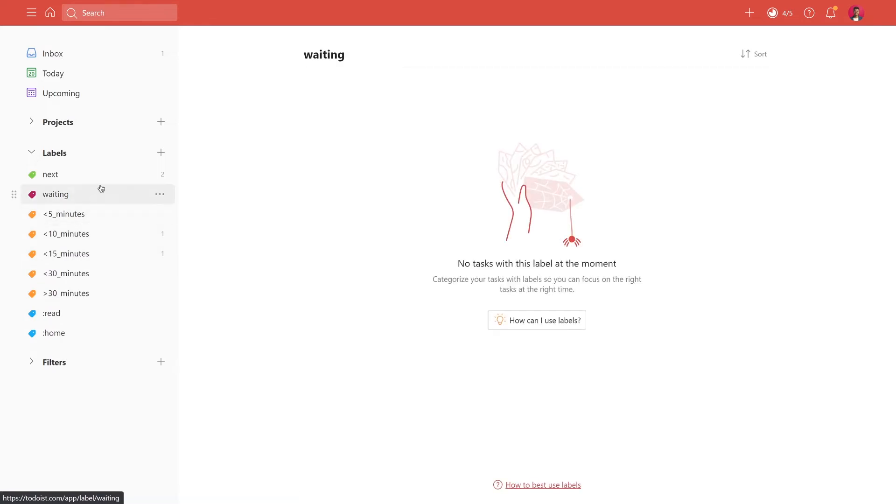
{"action": "left_click", "coordinate": [99, 176]}
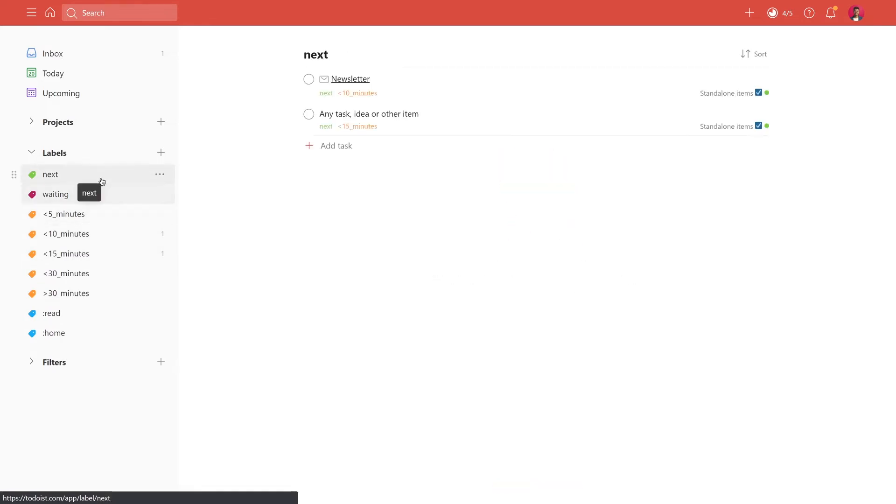
- Open the details of the Newsletter task and add the :read label to it
{"action": "left_click", "coordinate": [439, 91]}
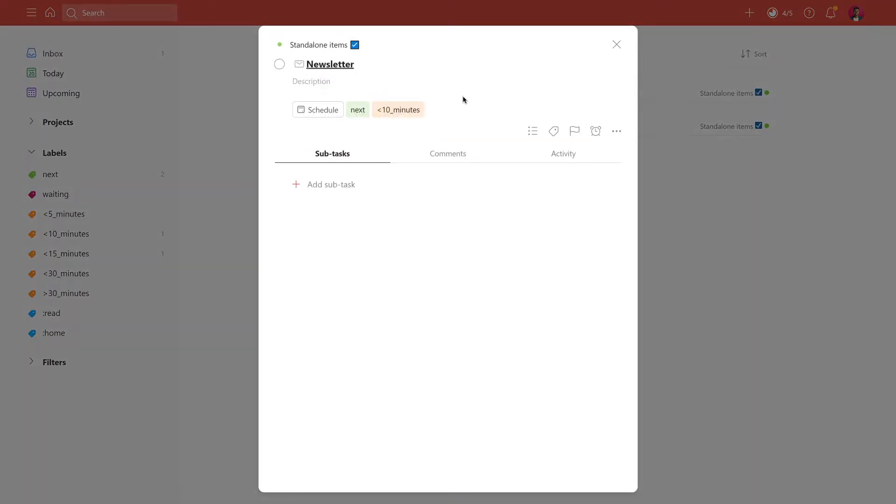
{"action": "left_click", "coordinate": [553, 132]}
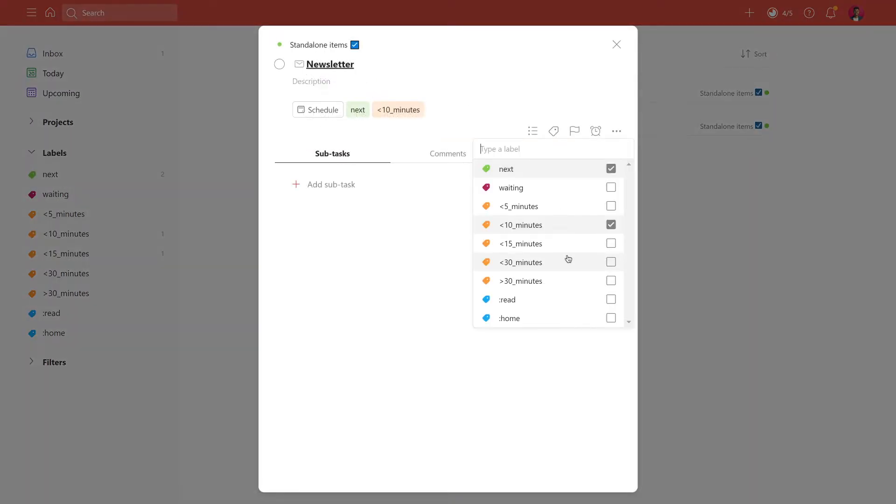
{"action": "left_click", "coordinate": [611, 300]}
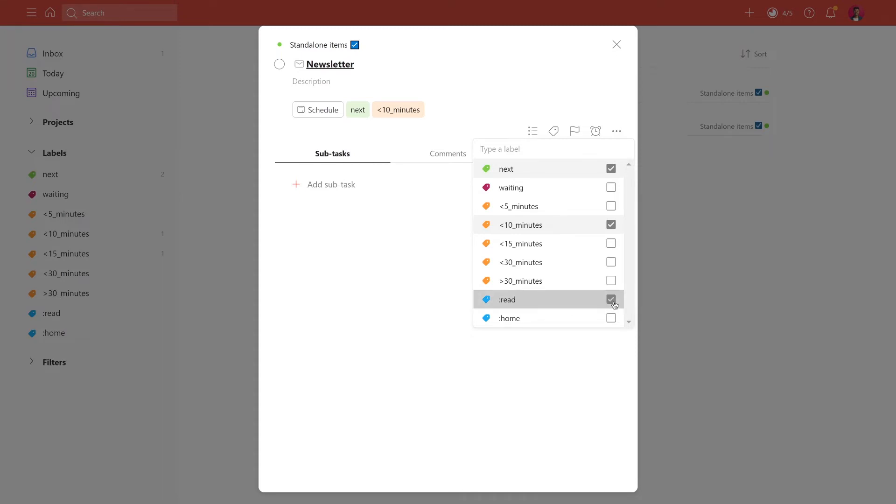
- Close the Newsletter task and add the :home label to the "Any task, idea or other item" task
{"action": "left_click", "coordinate": [450, 70]}
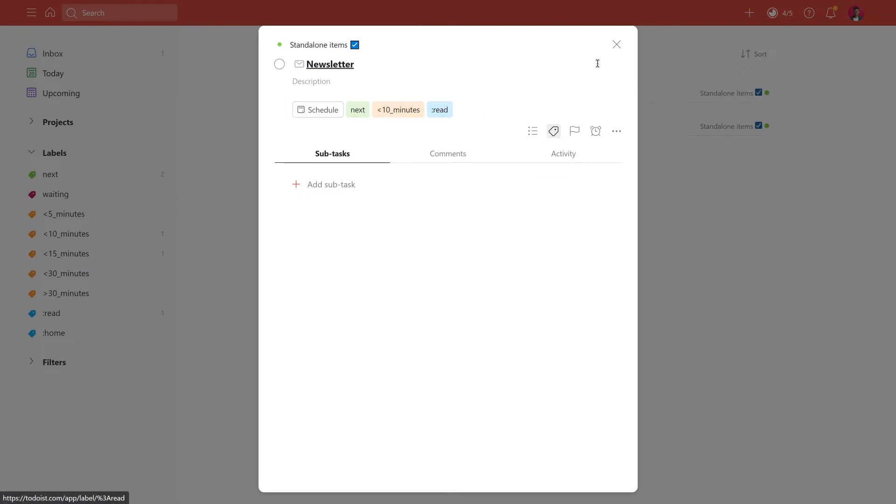
{"action": "left_click", "coordinate": [616, 46]}
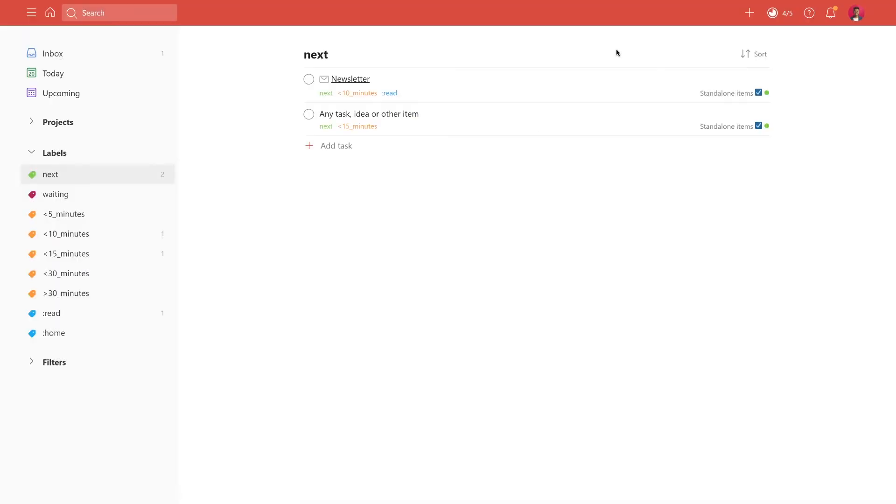
{"action": "left_click", "coordinate": [447, 130]}
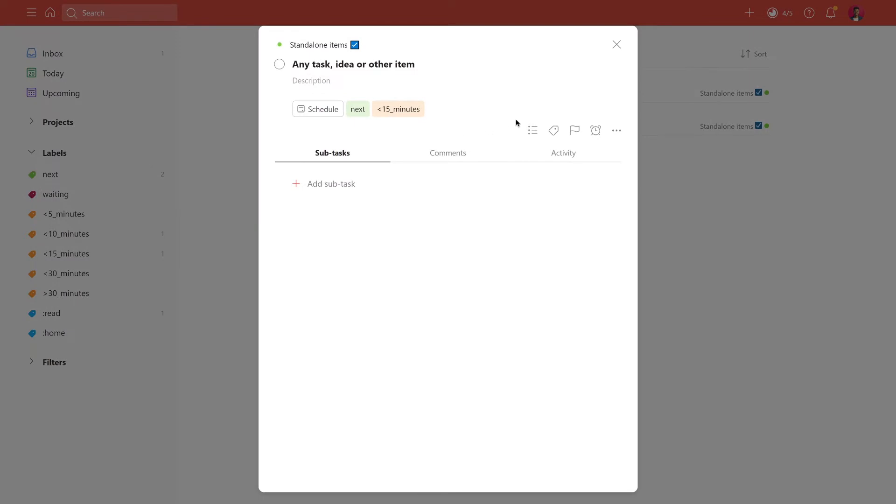
{"action": "left_click", "coordinate": [554, 131]}
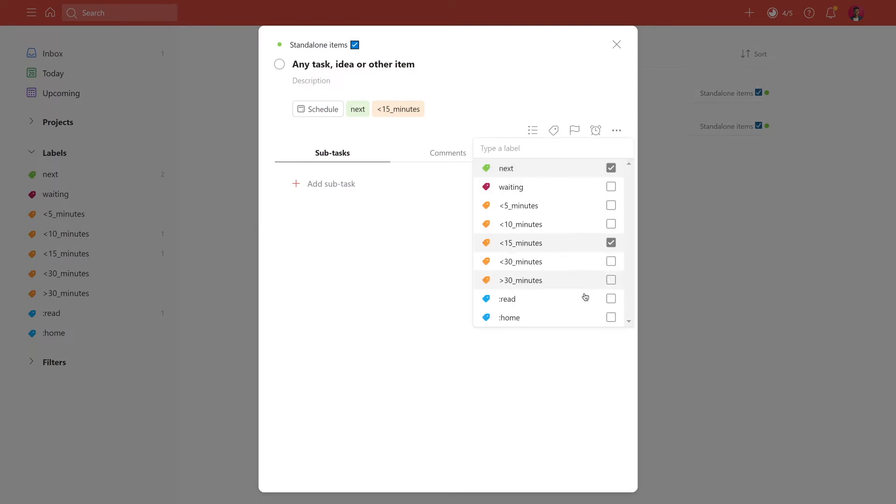
{"action": "left_click", "coordinate": [610, 318]}
{"action": "left_click", "coordinate": [432, 306]}
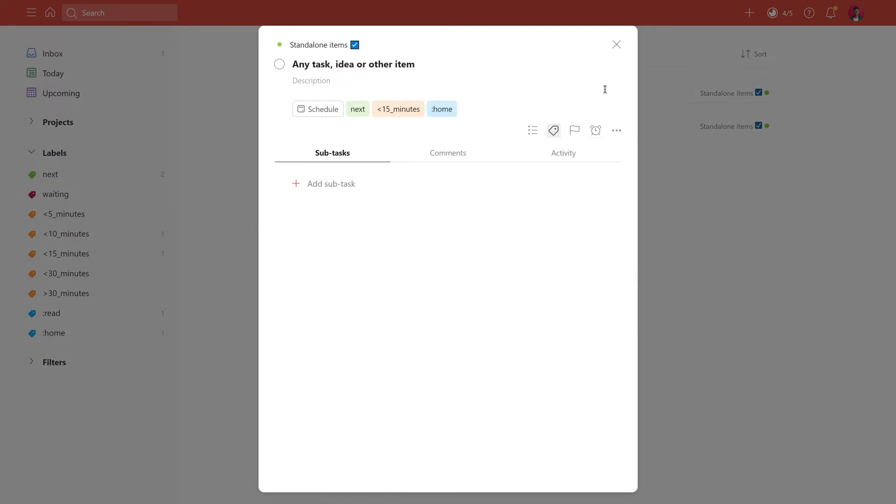
{"action": "left_click", "coordinate": [617, 45]}
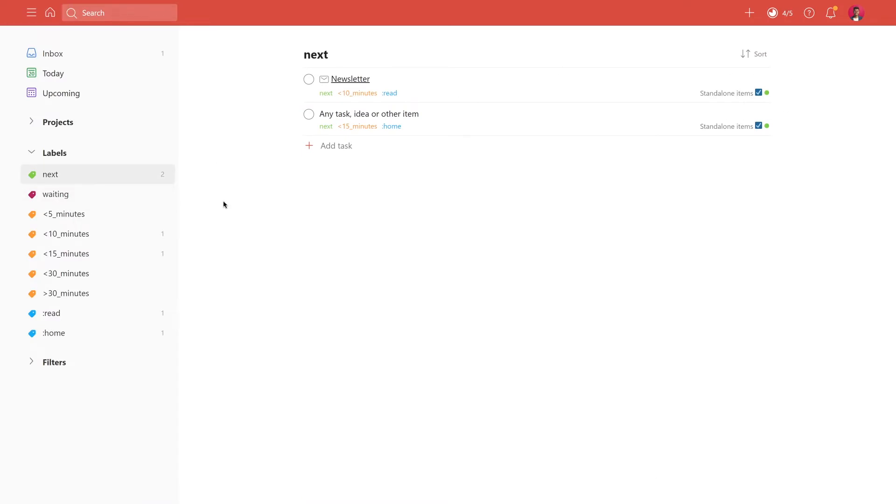
- Open the Personal Productivity consultant task from the inbox for editing and add the next label to its title
{"action": "left_click", "coordinate": [70, 53]}
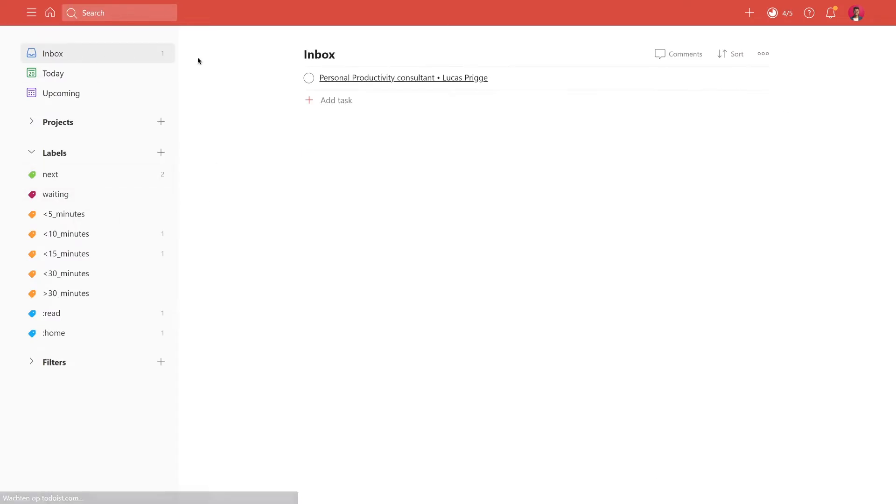
{"action": "left_click", "coordinate": [522, 84]}
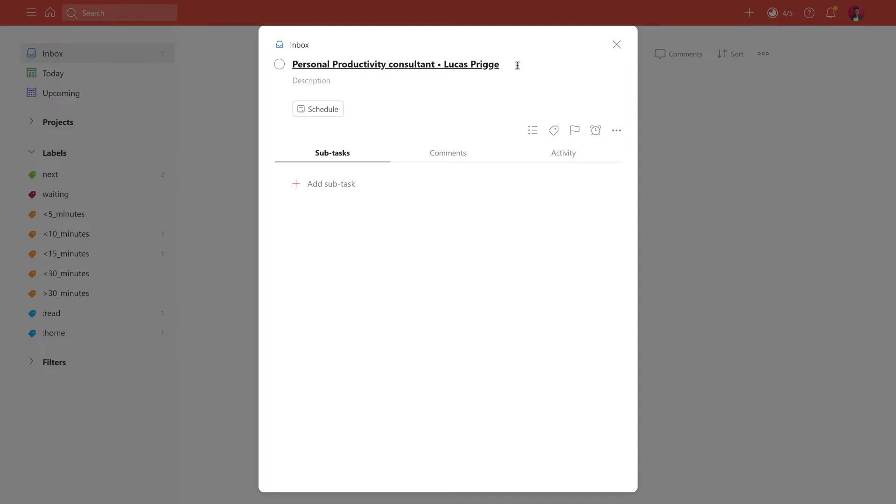
{"action": "left_click", "coordinate": [534, 65]}
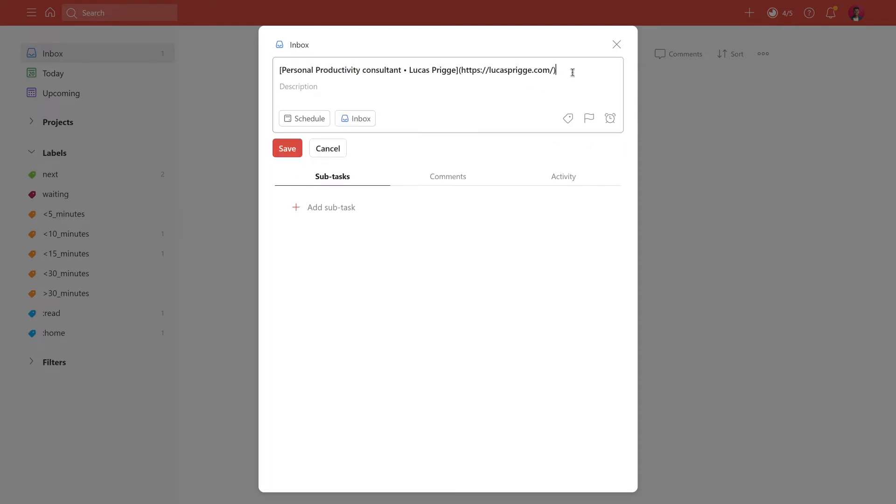
{"action": "type", "text": "#"}
{"action": "key", "text": "BackSpace"}
{"action": "type", "text": "@"}
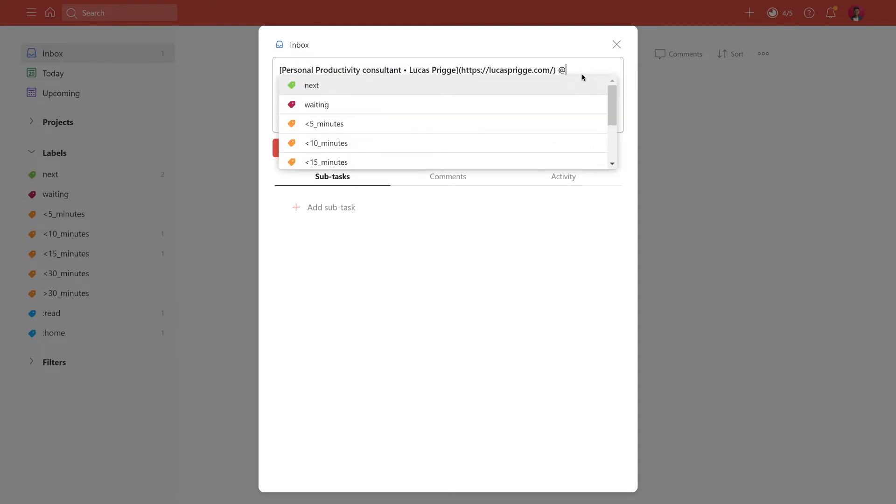
{"action": "type", "text": "ne"}
{"action": "key", "text": "Return"}
- Add the :read and <10_minutes labels to the Personal Productivity consultant task
{"action": "type", "text": "@"}
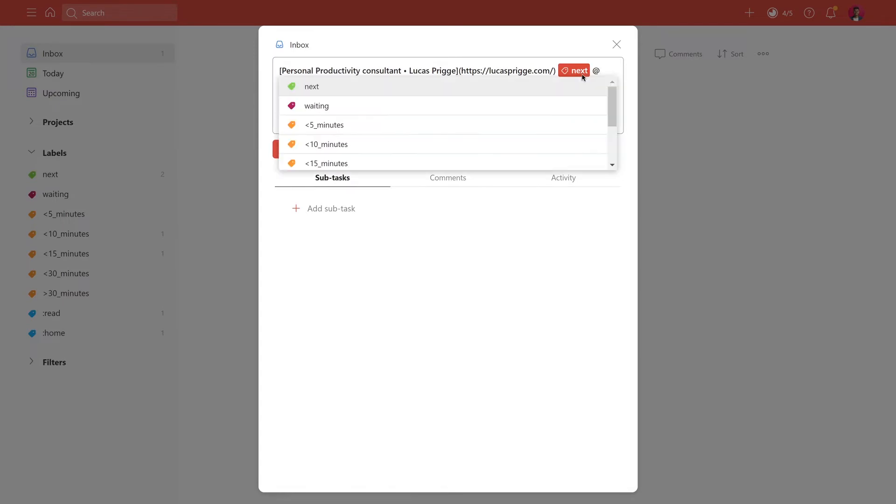
{"action": "type", "text": "read"}
{"action": "key", "text": "Return"}
{"action": "type", "text": "@"}
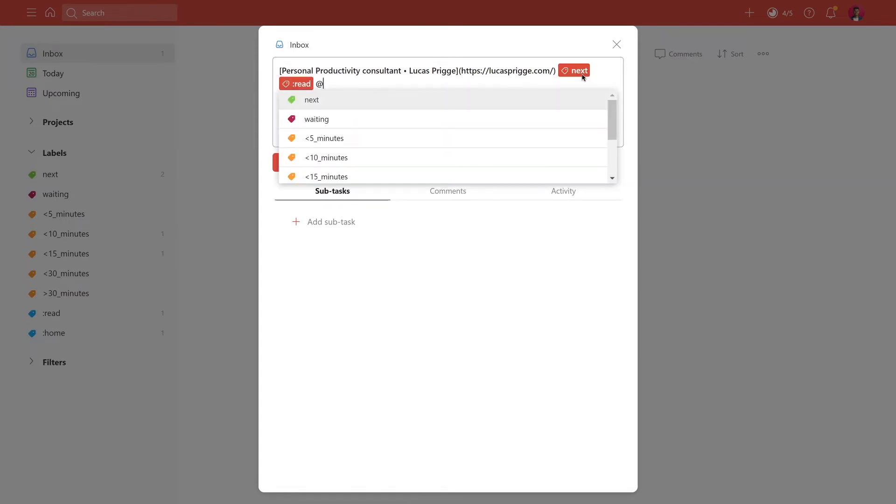
{"action": "type", "text": "<10"}
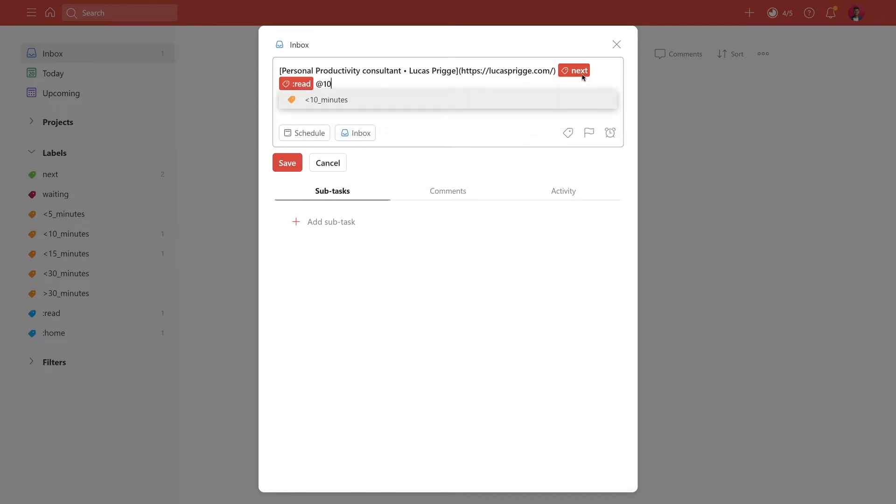
{"action": "key", "text": "Return"}
- Assign the Personal Productivity consultant task to the Standalone items project, save it and close its details
{"action": "type", "text": "#stan"}
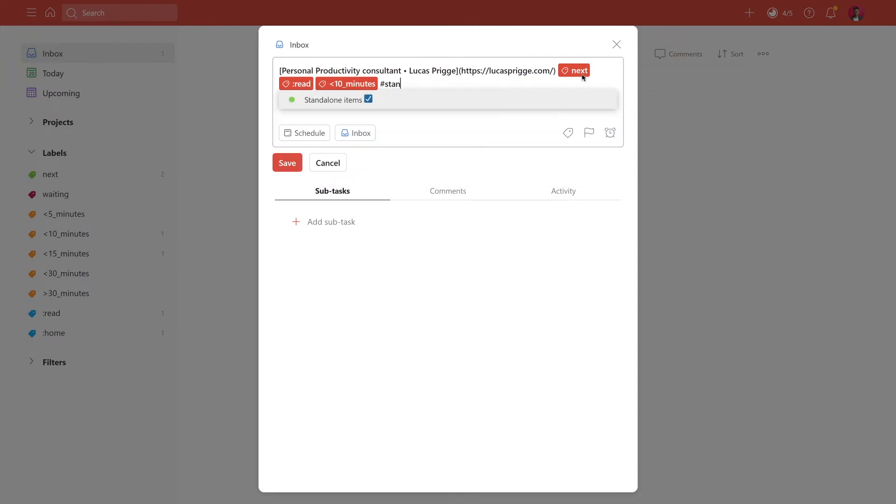
{"action": "key", "text": "Return"}
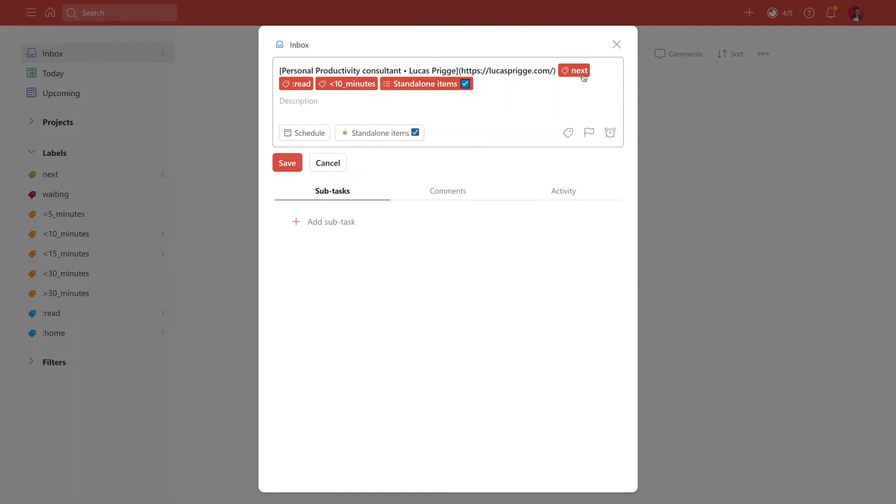
{"action": "left_click", "coordinate": [291, 159]}
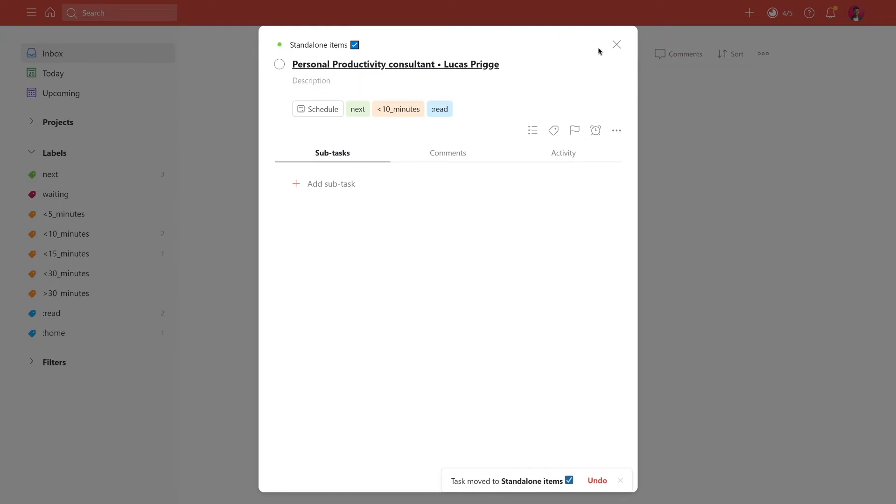
{"action": "left_click", "coordinate": [616, 44]}
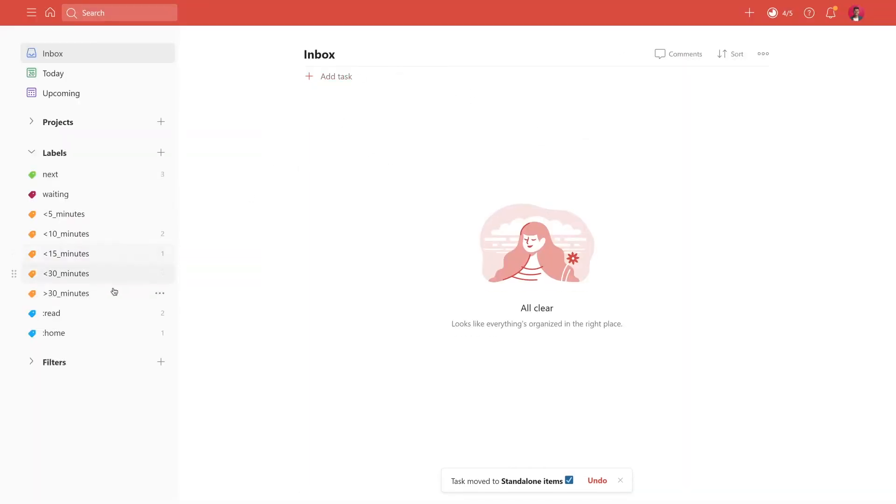
- Review the tasks filed under the :read and :home labels
{"action": "left_click", "coordinate": [86, 314]}
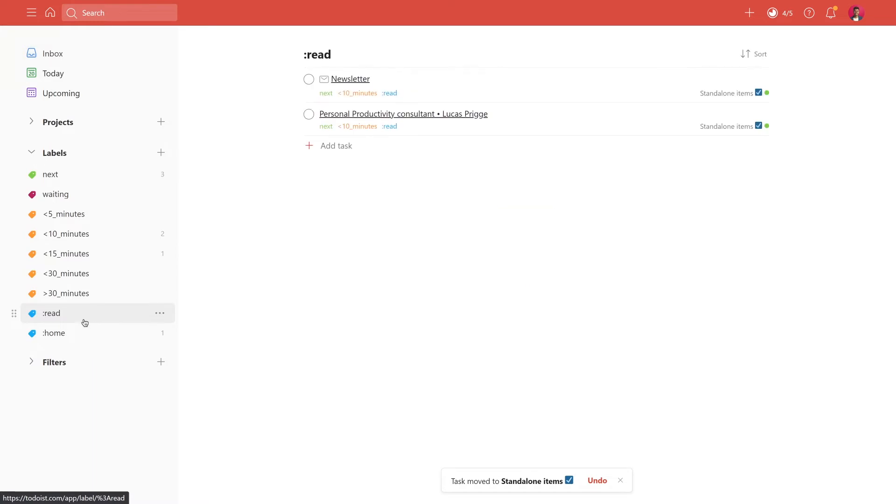
{"action": "left_click", "coordinate": [83, 329]}
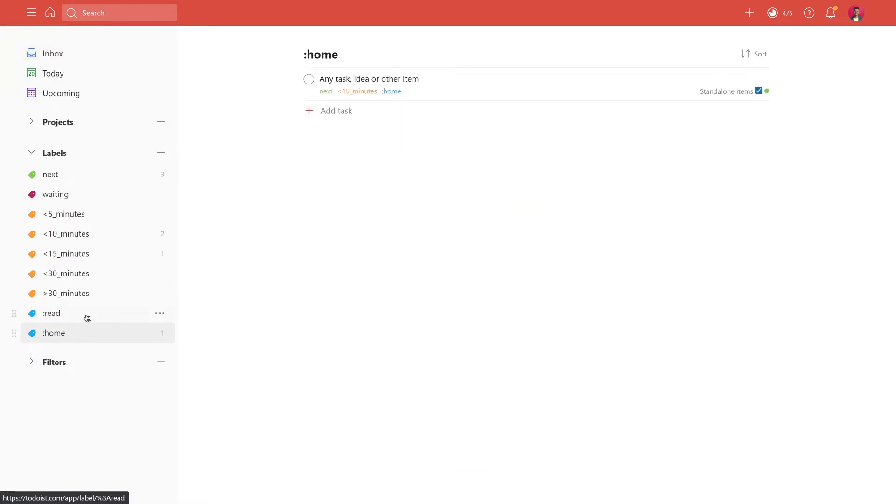
{"action": "left_click", "coordinate": [87, 317]}
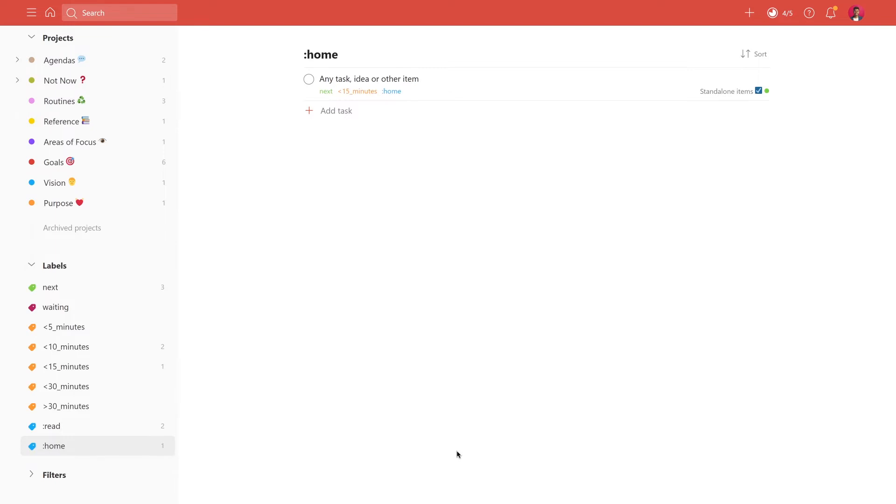
{"action": "left_click", "coordinate": [52, 426]}
{"action": "left_click", "coordinate": [54, 445]}
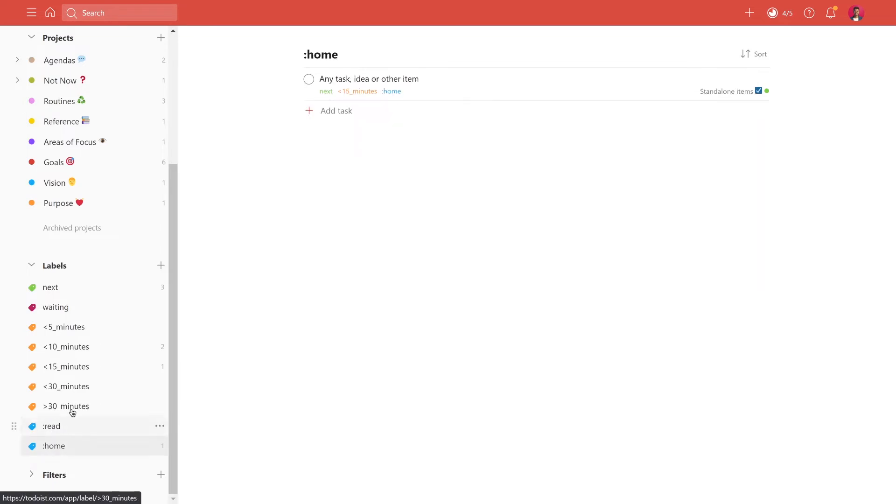
- Open the Sequential project and rename it "Get a car for the weekend"
{"action": "scroll", "coordinate": [95, 392], "scroll_direction": "up", "scroll_amount": 4}
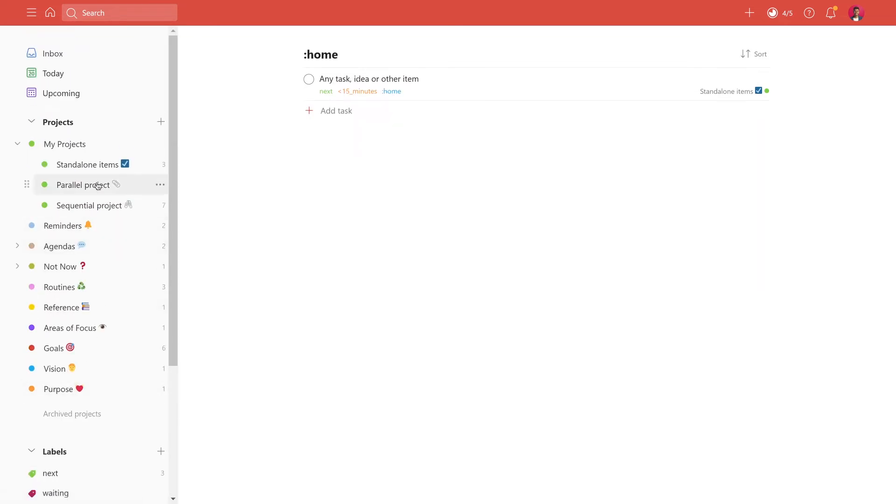
{"action": "left_click", "coordinate": [92, 206]}
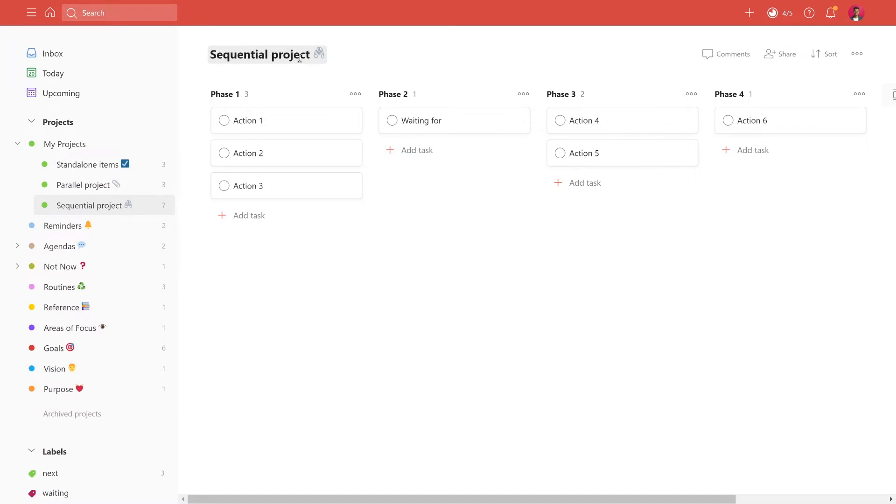
{"action": "triple_click", "coordinate": [299, 57]}
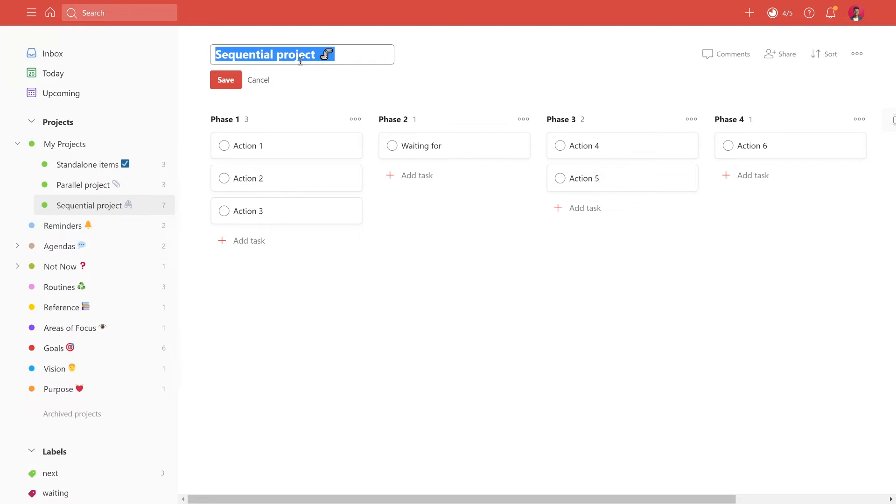
{"action": "type", "text": "Get a"}
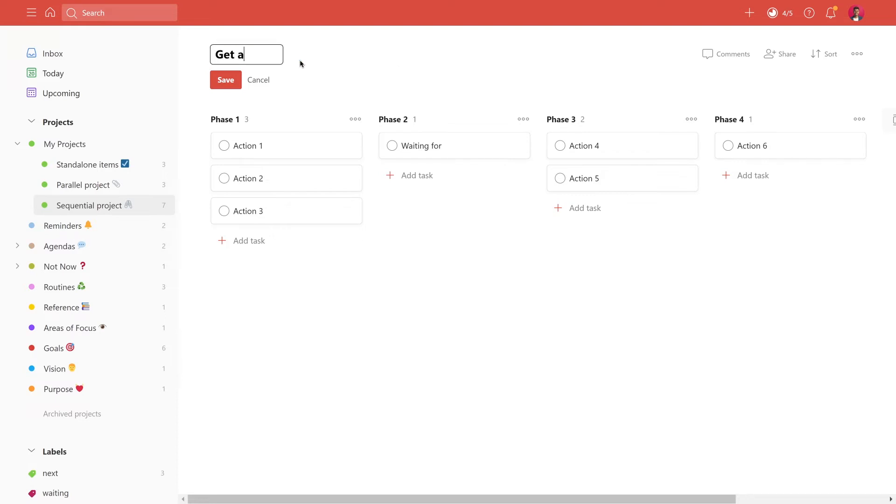
{"action": "type", "text": " car for the weekend"}
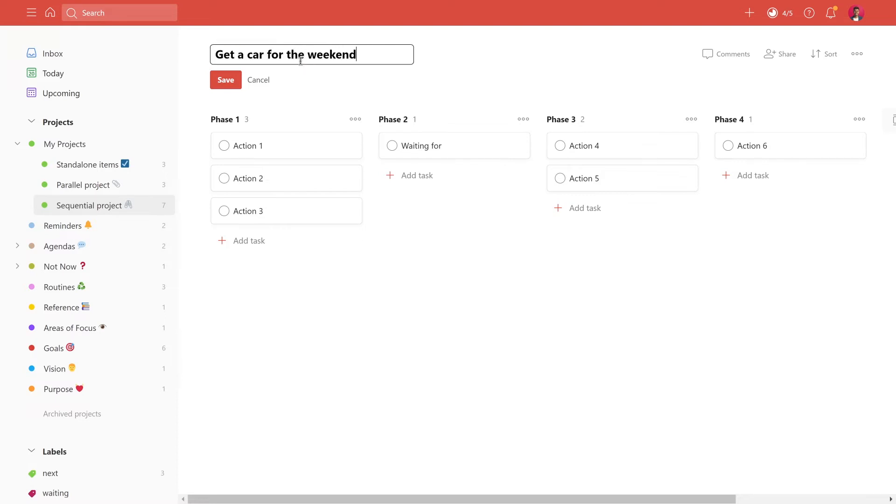
{"action": "key", "text": "Return"}
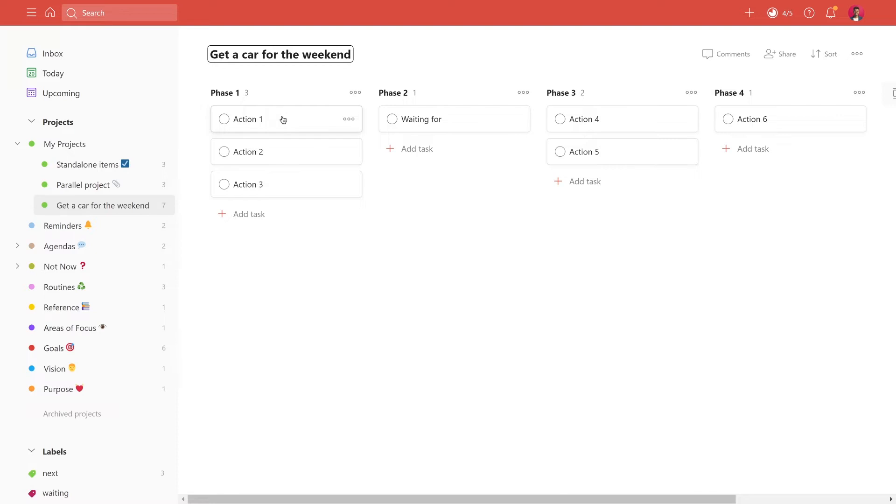
- Rename the Phase 1 section of the project to "Preparation"
{"action": "left_click", "coordinate": [242, 92]}
{"action": "triple_click", "coordinate": [235, 95]}
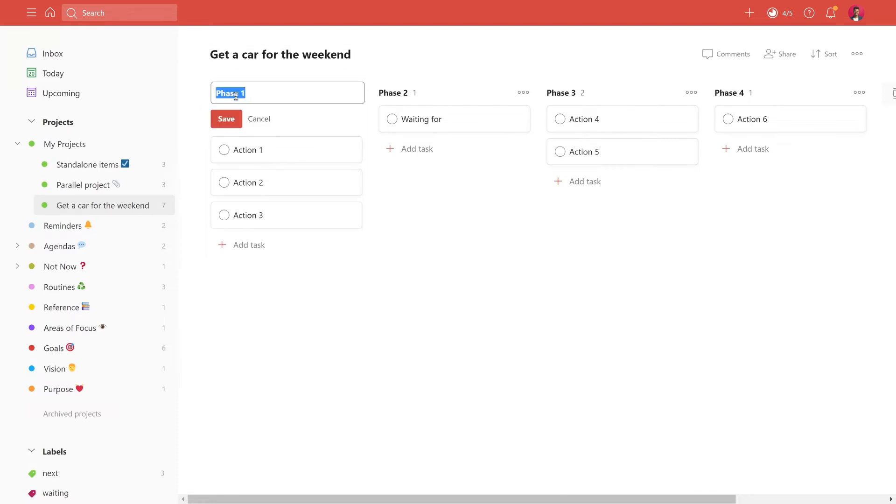
{"action": "type", "text": "Preparation"}
{"action": "left_click", "coordinate": [226, 118]}
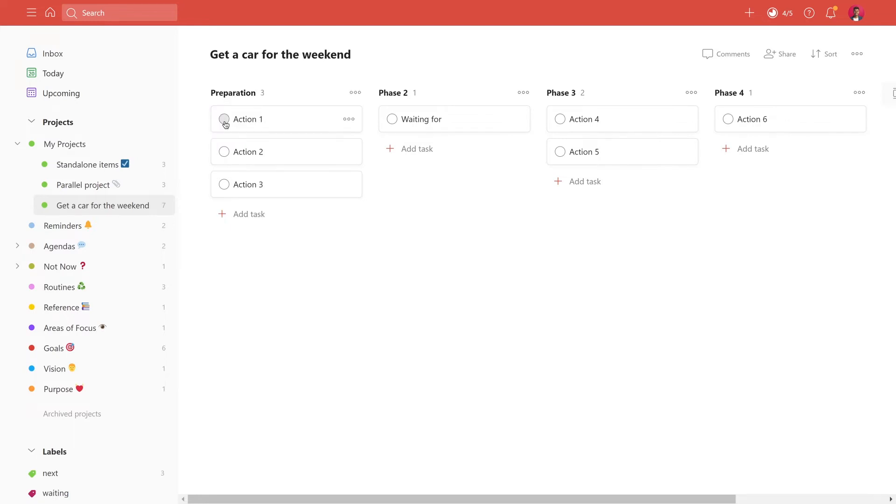
- Rename the Action 1 task in the Preparation section to "Find car rental options in the neighbourhood"
{"action": "left_click", "coordinate": [270, 126]}
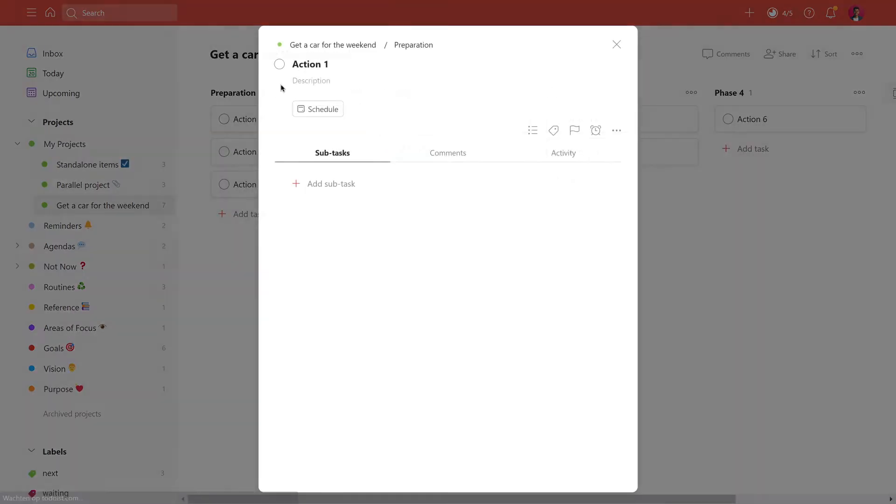
{"action": "left_click", "coordinate": [329, 66]}
{"action": "left_click_drag", "start_coordinate": [330, 66], "coordinate": [244, 74]}
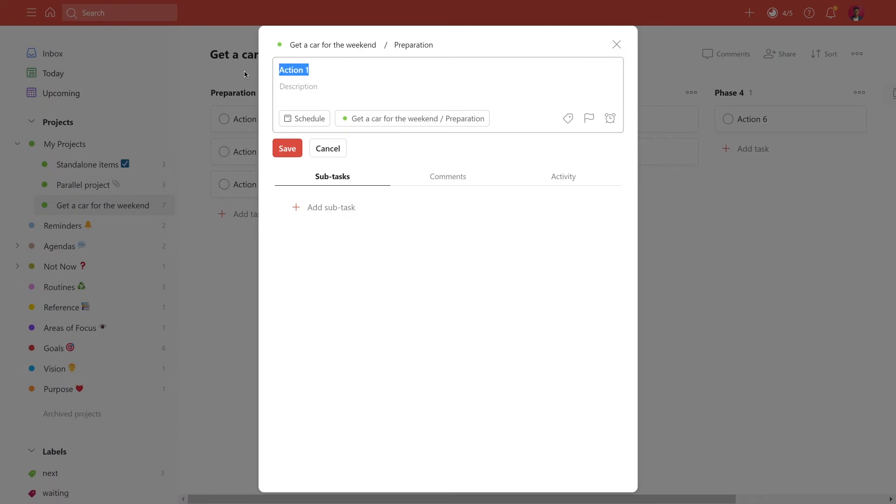
{"action": "type", "text": "Look for"}
{"action": "key", "text": "ctrl+a"}
{"action": "type", "text": "Find car rental options in the e"}
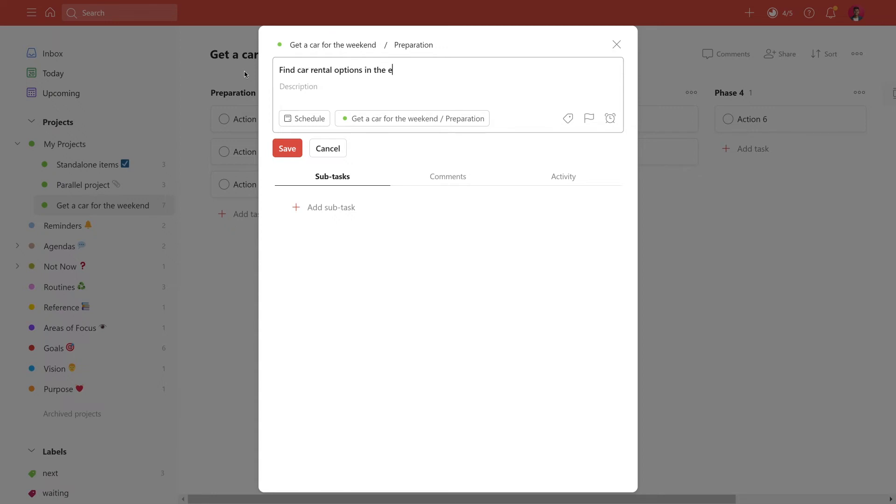
{"action": "key", "text": "BackSpace"}
{"action": "type", "text": "neighbourhood"}
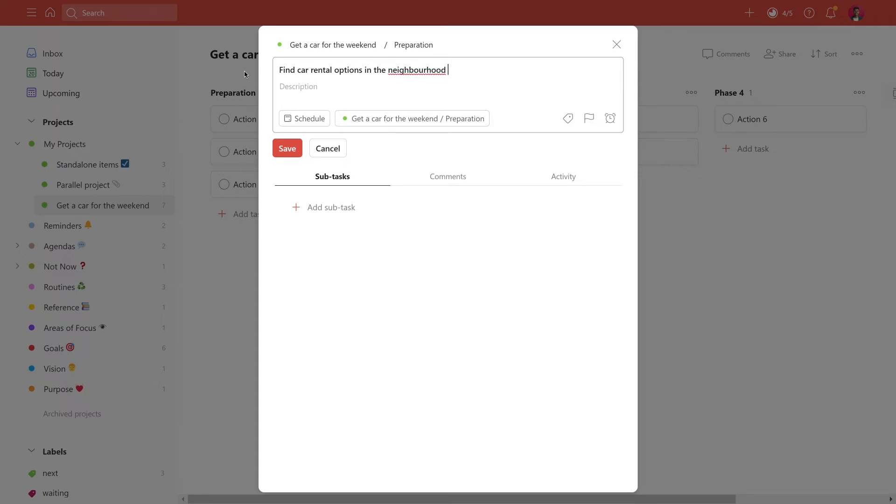
- Label the car rental options task with next, <30_minutes and a newly created :google label, save it and close its details
{"action": "type", "text": " @ne"}
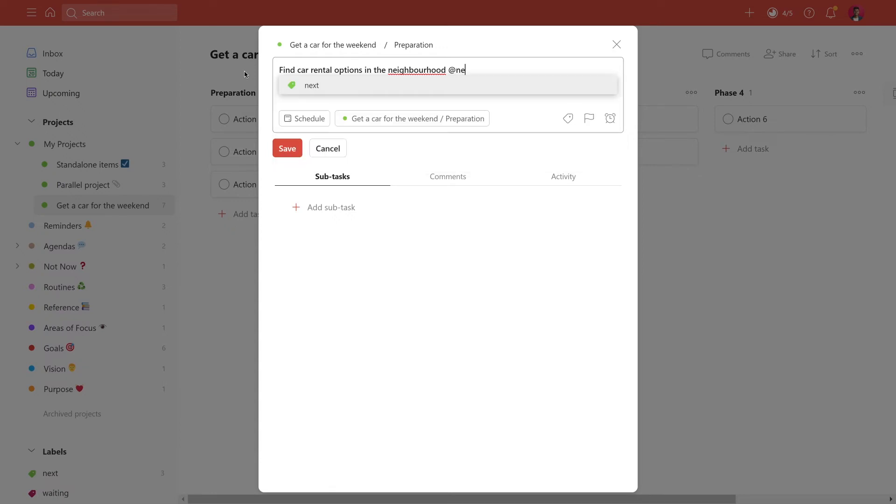
{"action": "key", "text": "Return"}
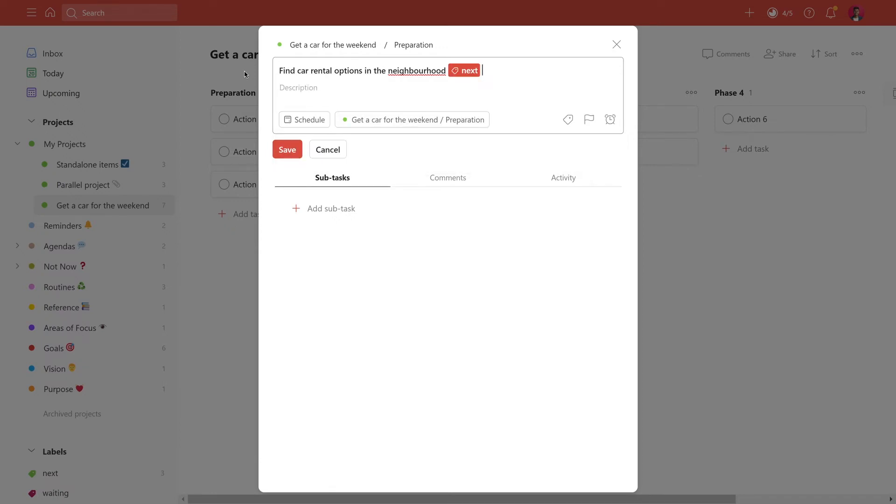
{"action": "type", "text": "@"}
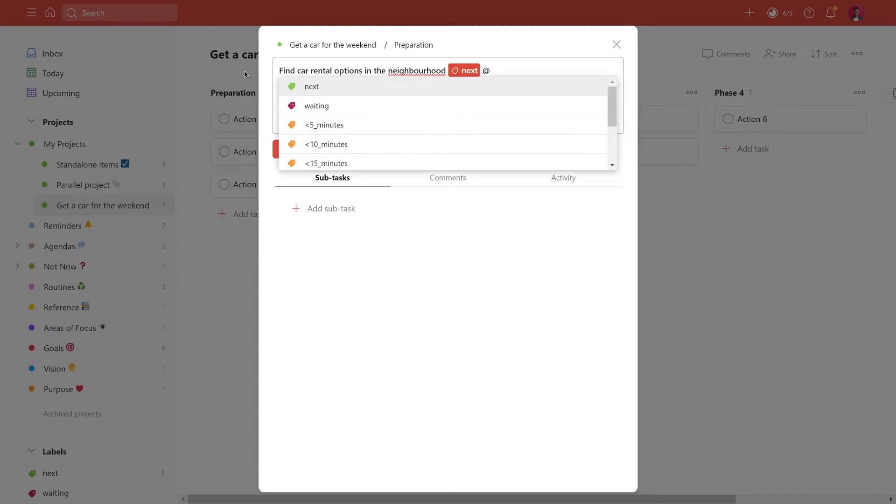
{"action": "type", "text": "<"}
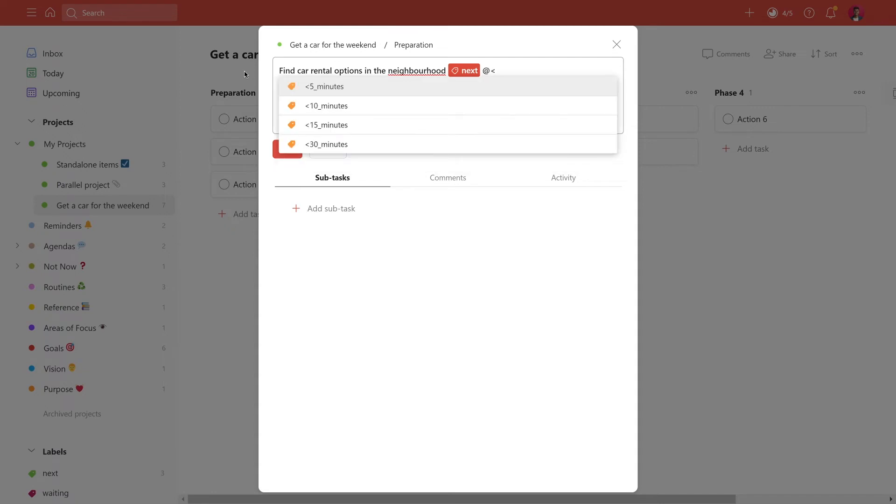
{"action": "type", "text": "30"}
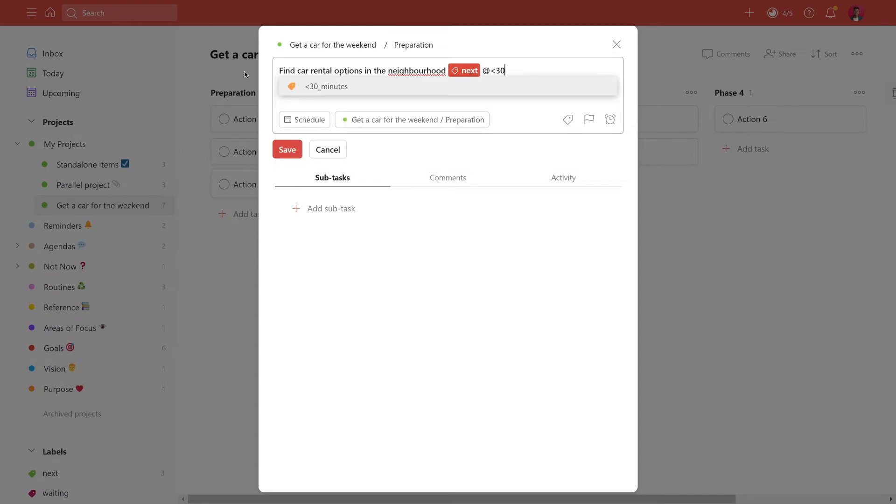
{"action": "key", "text": "Return"}
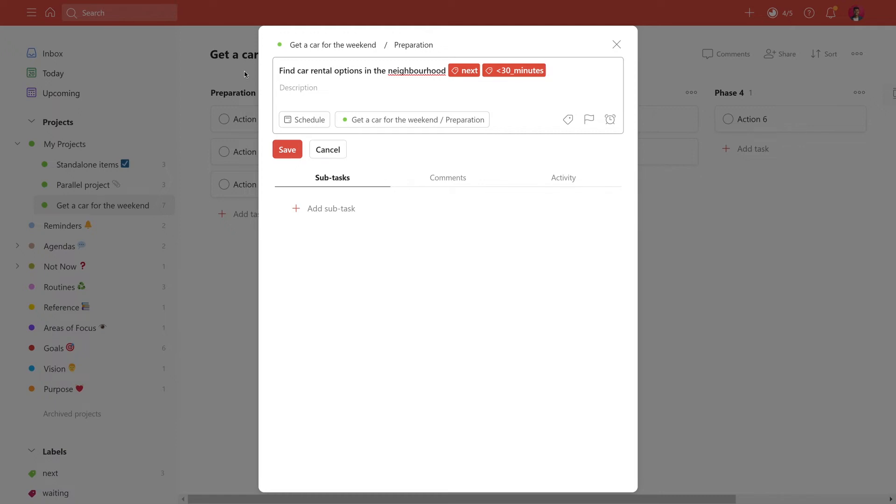
{"action": "type", "text": "@:google"}
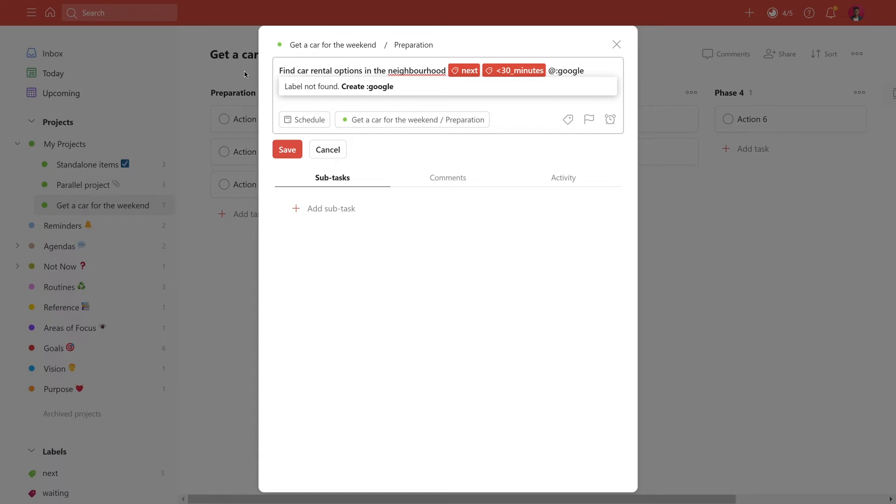
{"action": "left_click", "coordinate": [343, 89]}
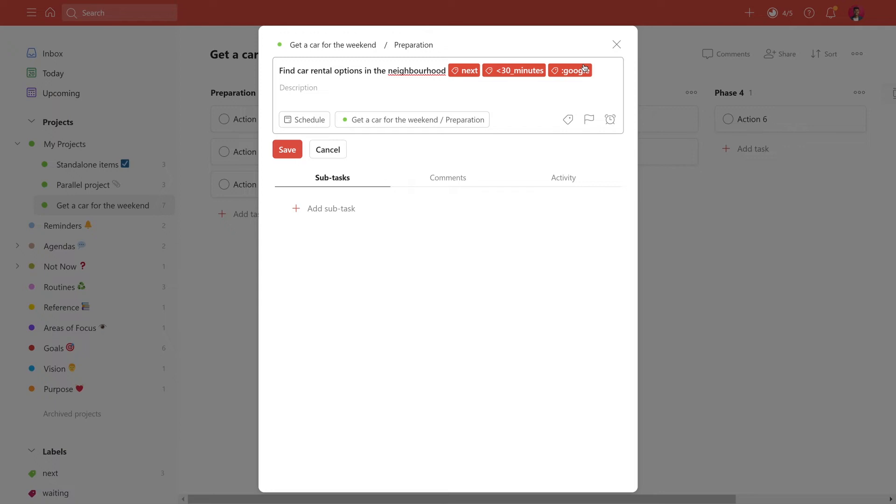
{"action": "left_click", "coordinate": [296, 151]}
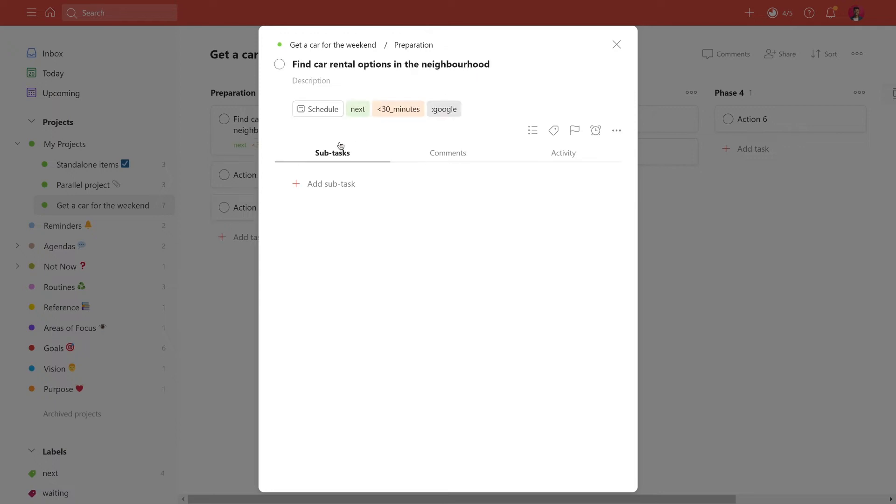
{"action": "left_click", "coordinate": [617, 45]}
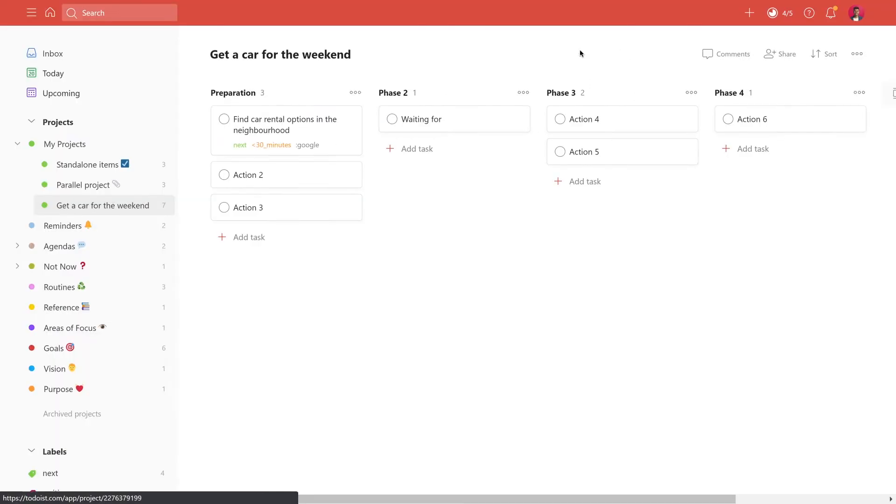
- Rename the Action 2 task to say to call our friend, giving the friend's name, and "ask to borrow his car"
{"action": "left_click", "coordinate": [261, 174]}
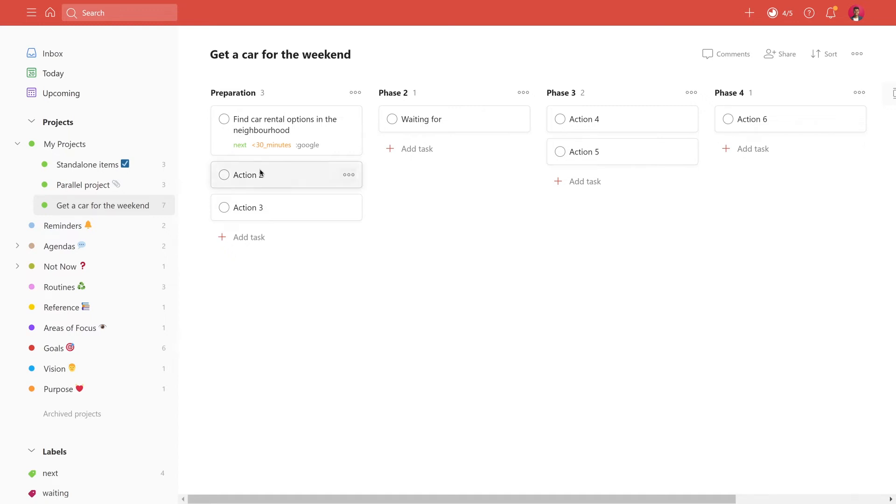
{"action": "left_click", "coordinate": [334, 69]}
{"action": "key", "text": "ctrl+a"}
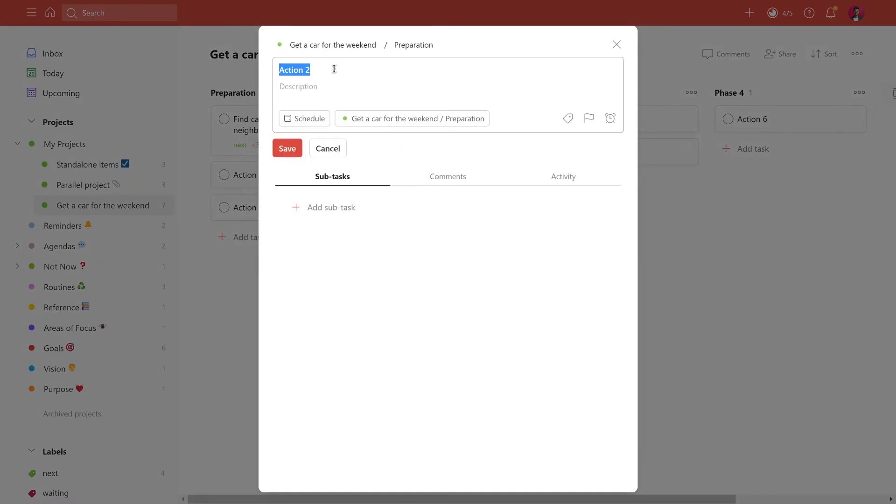
{"action": "type", "text": "Call our friend Bob"}
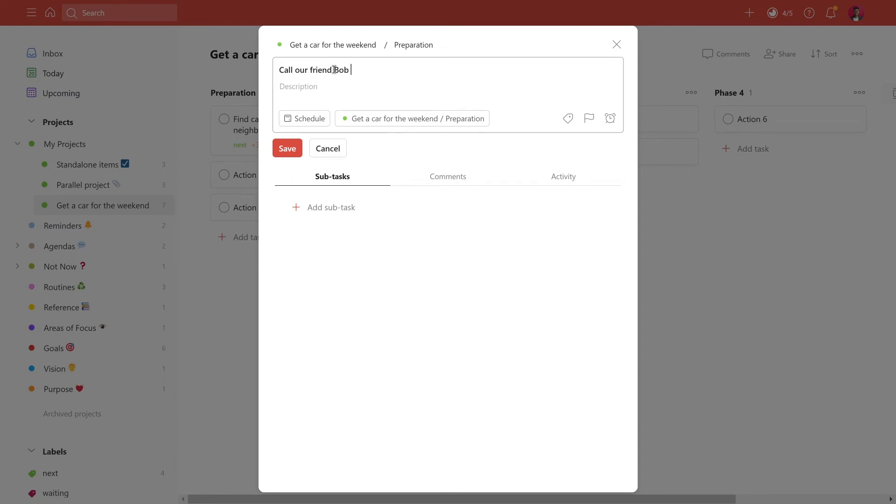
{"action": "type", "text": "  ask to rent"}
{"action": "key", "text": "BackSpace"}
{"action": "key", "text": "BackSpace"}
{"action": "key", "text": "BackSpace"}
{"action": "key", "text": "BackSpace"}
{"action": "type", "text": "borrow hi"}
{"action": "type", "text": "s car"}
- Label the call task with next, a newly created :calls label and <10_minutes, save it and close its details
{"action": "type", "text": " @"}
{"action": "key", "text": "Return"}
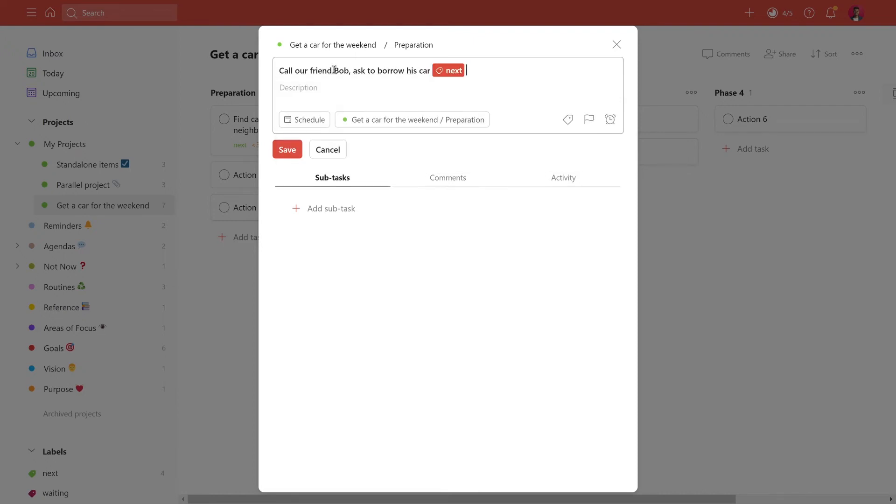
{"action": "type", "text": "@:"}
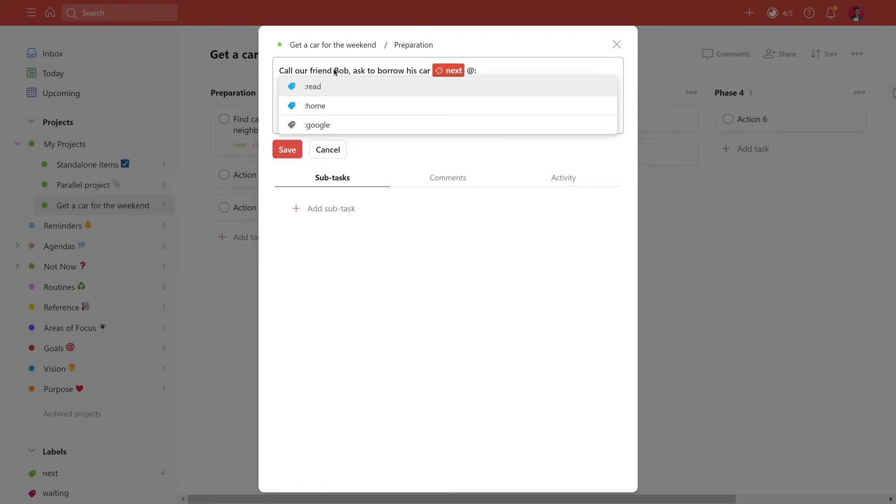
{"action": "type", "text": "phone"}
{"action": "key", "text": "BackSpace"}
{"action": "key", "text": "BackSpace"}
{"action": "key", "text": "BackSpace"}
{"action": "key", "text": "BackSpace"}
{"action": "key", "text": "BackSpace"}
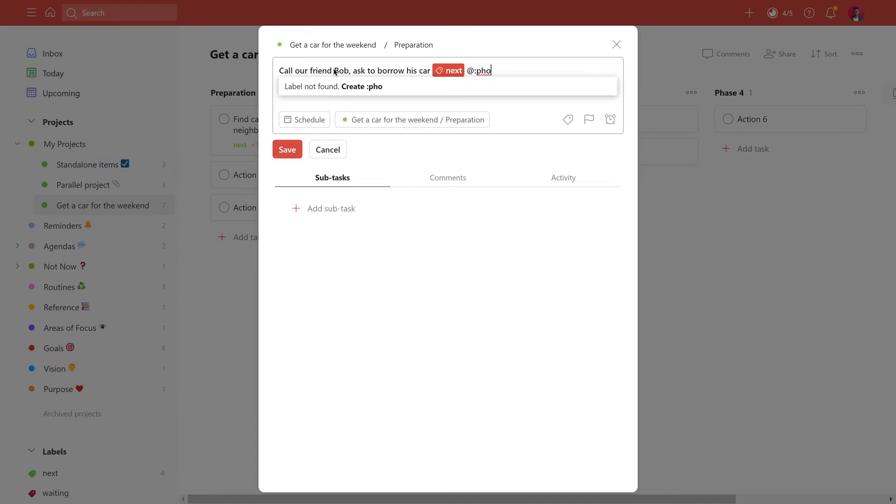
{"action": "type", "text": "calls"}
{"action": "left_click", "coordinate": [353, 86]}
{"action": "type", "text": "@<10"}
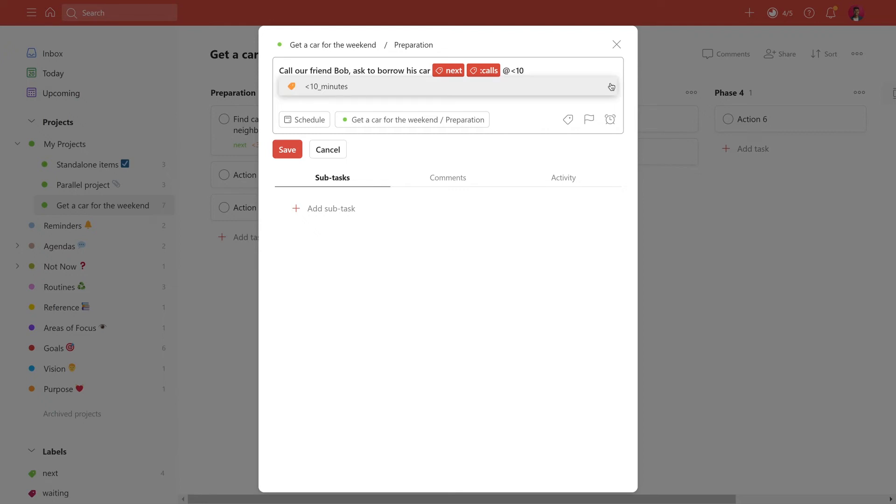
{"action": "left_click", "coordinate": [611, 87]}
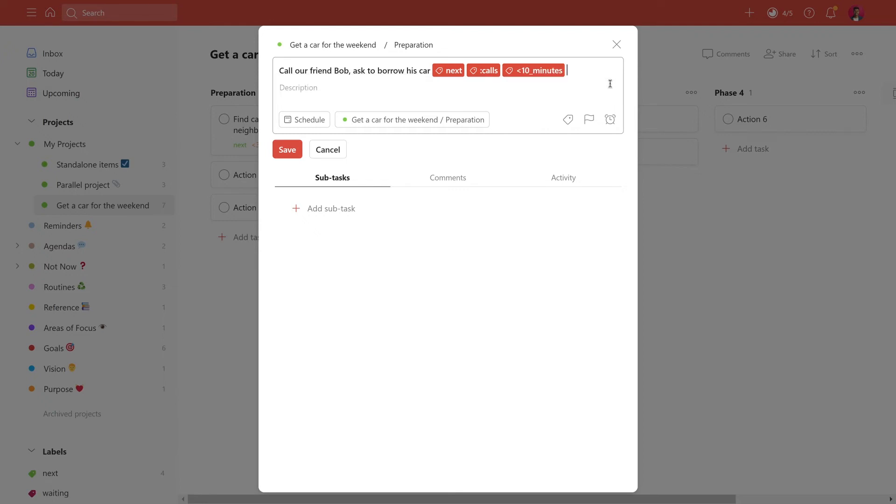
{"action": "left_click", "coordinate": [285, 151]}
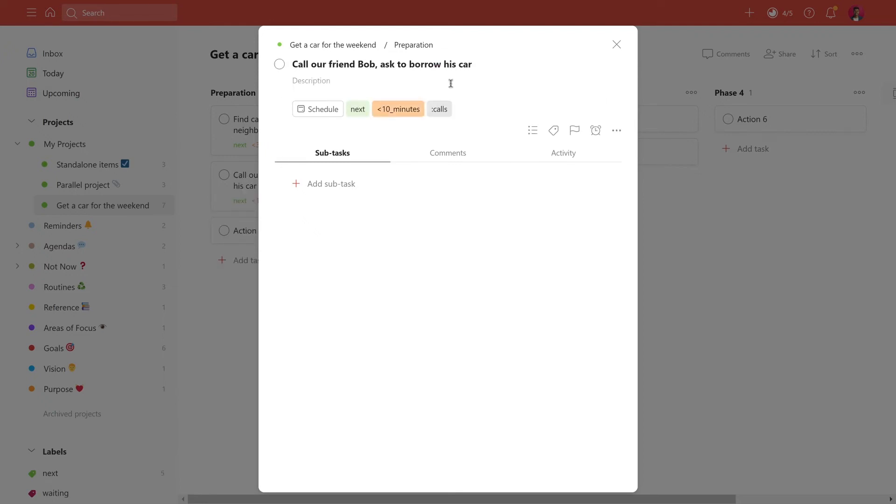
{"action": "left_click", "coordinate": [617, 45]}
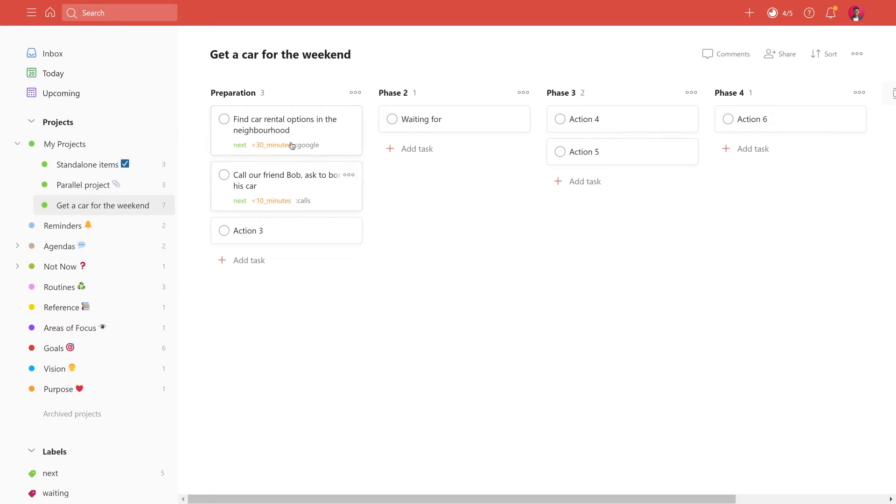
- Delete the Action 3 task from the Preparation section and confirm the deletion
{"action": "left_click", "coordinate": [354, 235]}
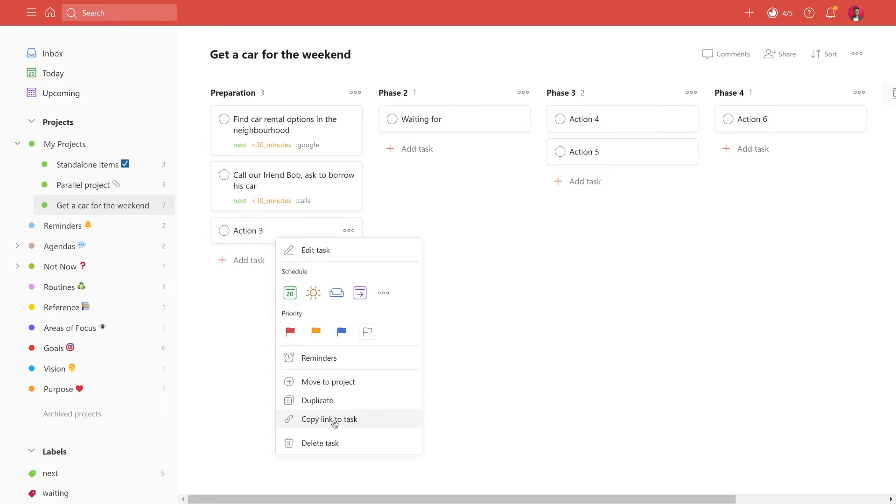
{"action": "left_click", "coordinate": [332, 442]}
{"action": "left_click", "coordinate": [526, 302]}
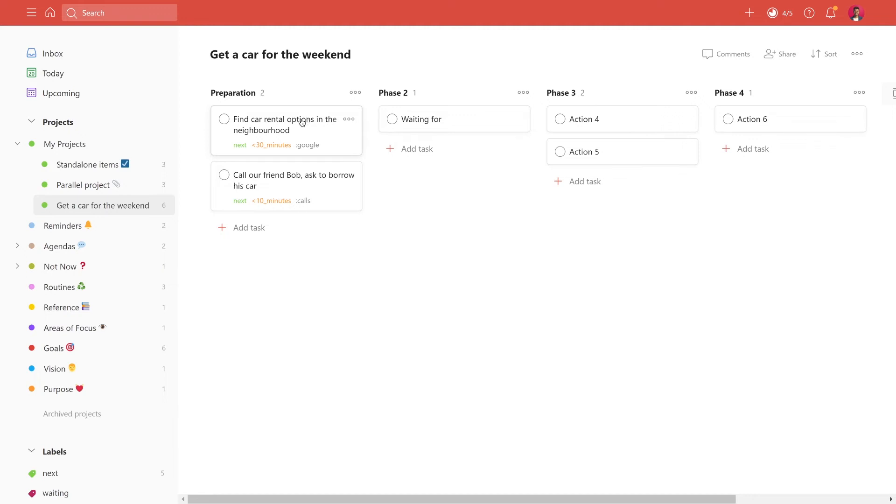
- Rename the "Waiting for" task in the Phase 2 section to "Reserve/rent a car from rental"
{"action": "left_click", "coordinate": [435, 120]}
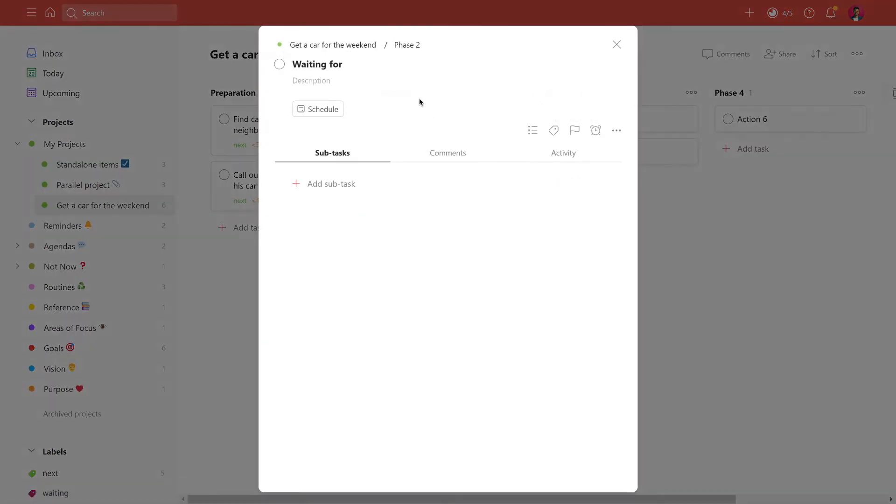
{"action": "left_click", "coordinate": [373, 70]}
{"action": "key", "text": "ctrl+a"}
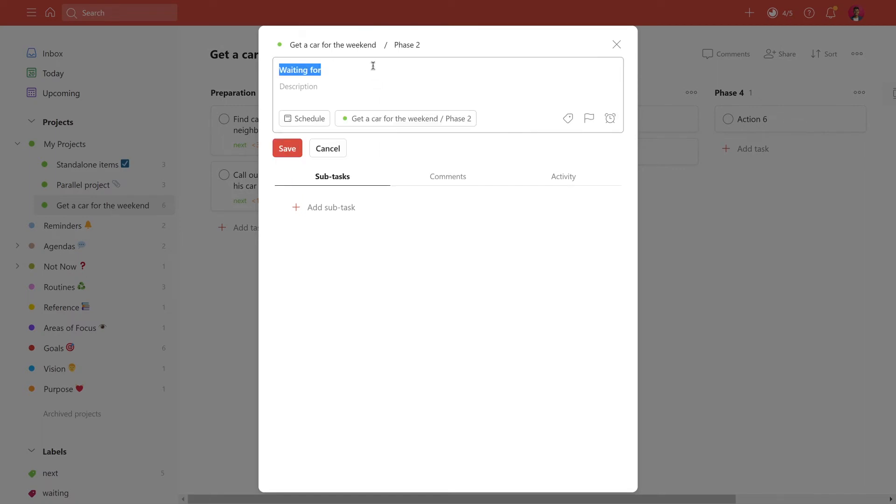
{"action": "type", "text": "Reserve/"}
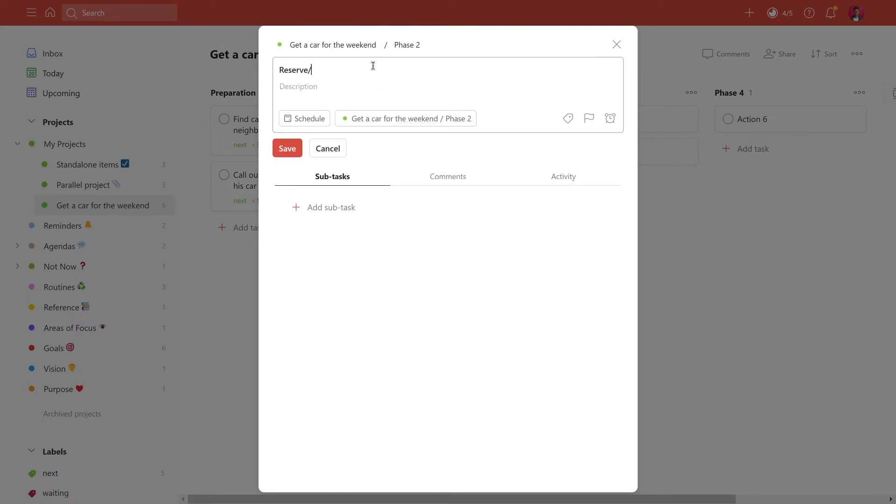
{"action": "type", "text": "rent a car from rental @:"}
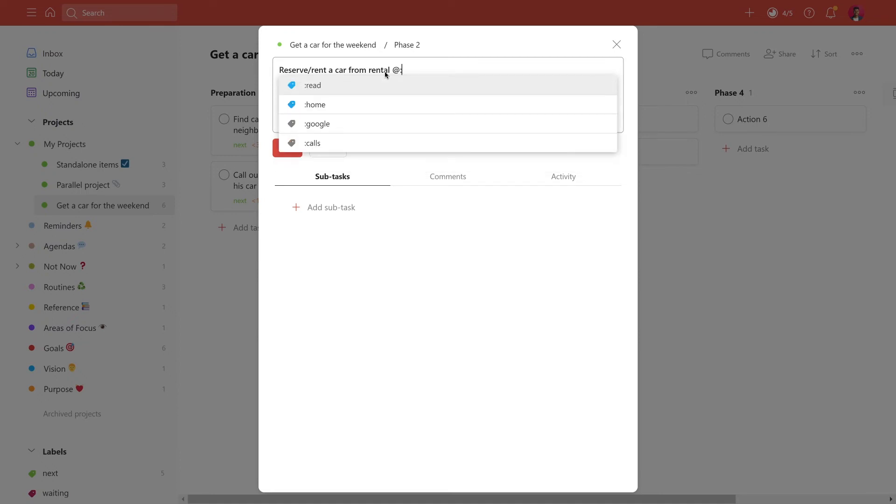
- Add a newly created :computer label to the "Reserve/rent a car from rental" task
{"action": "type", "text": "laptop"}
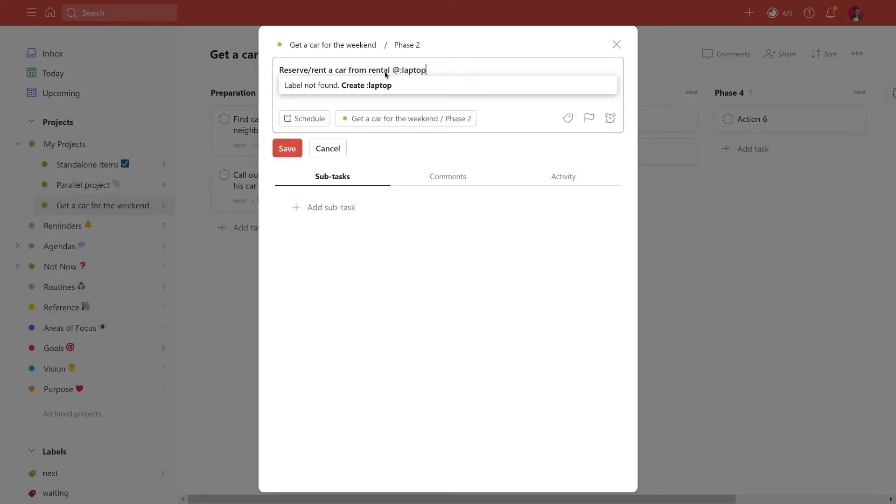
{"action": "key", "text": "BackSpace"}
{"action": "key", "text": "BackSpace"}
{"action": "key", "text": "BackSpace"}
{"action": "key", "text": "BackSpace"}
{"action": "key", "text": "BackSpace"}
{"action": "key", "text": "BackSpace"}
{"action": "type", "text": "computer"}
{"action": "left_click", "coordinate": [374, 84]}
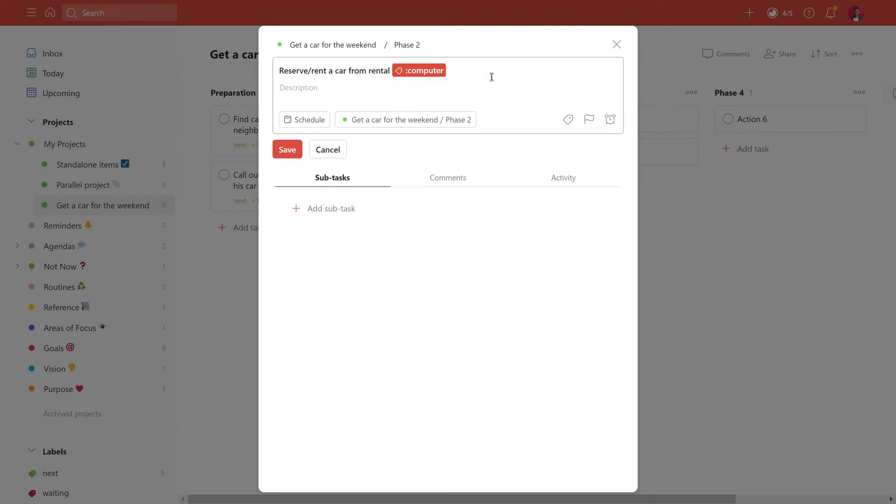
- Add the <15_minutes label to the car reservation task, save it and close its details
{"action": "type", "text": "@<"}
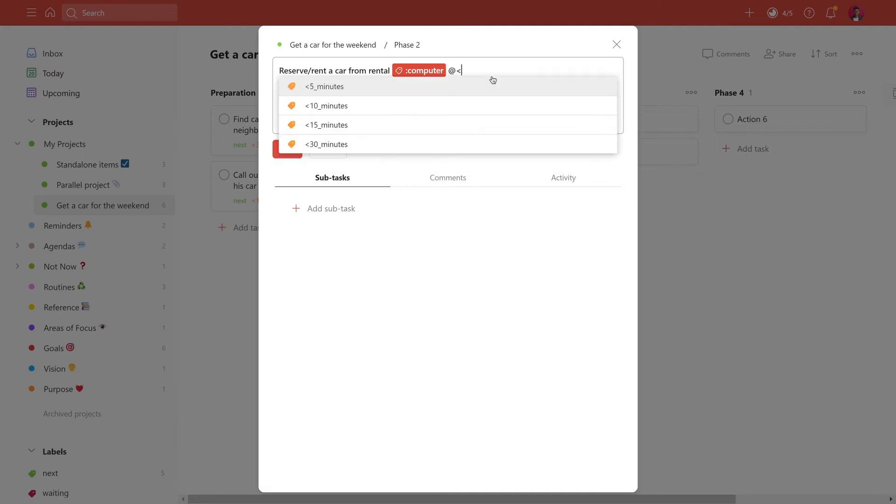
{"action": "type", "text": "15"}
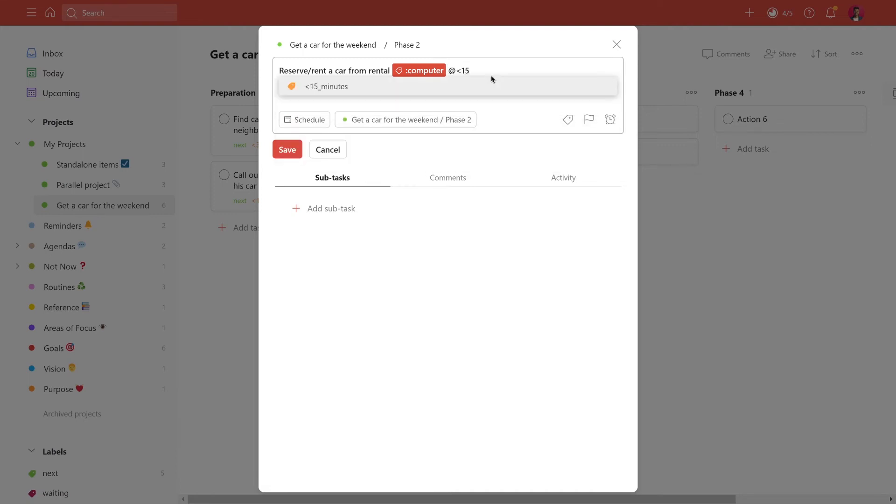
{"action": "left_click", "coordinate": [486, 82]}
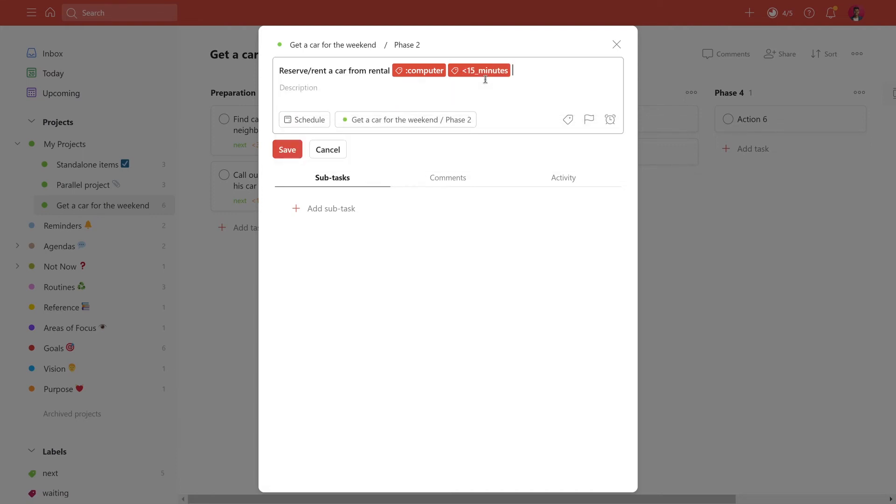
{"action": "left_click", "coordinate": [295, 150]}
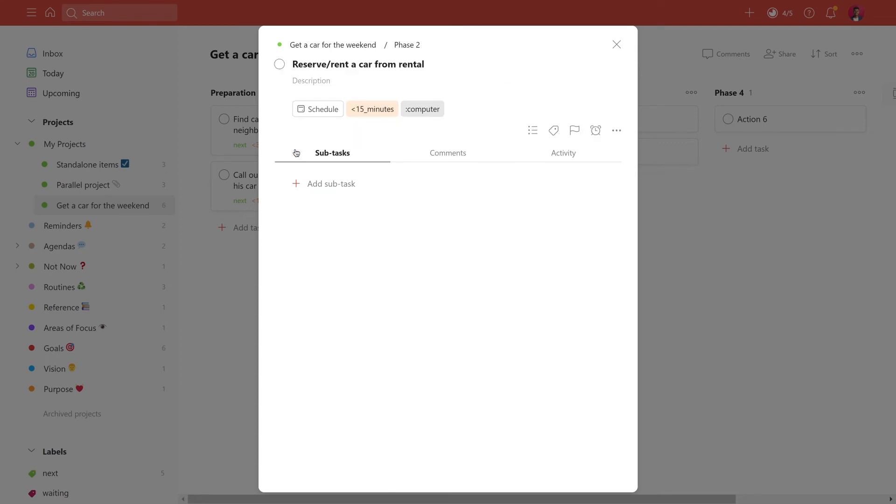
{"action": "left_click", "coordinate": [618, 45]}
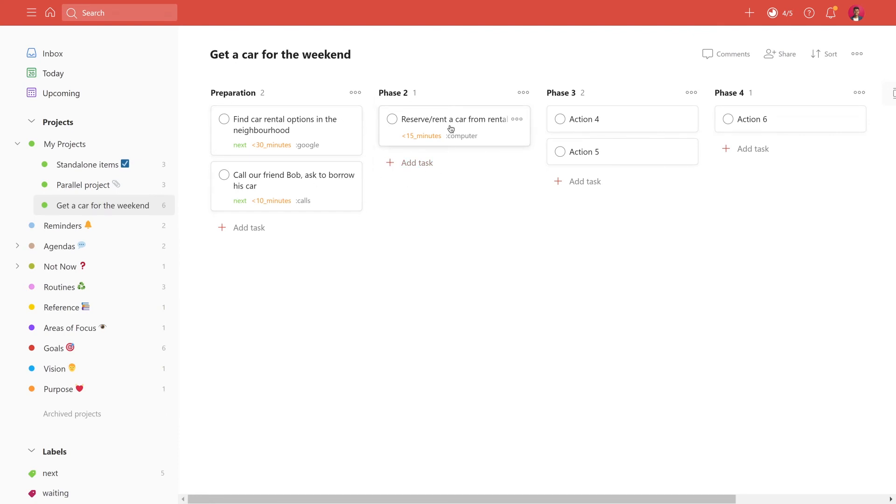
- Rename the Action 4 task in Phase 3 to "Pick up car from rental" and add a newly created :errands label
{"action": "left_click", "coordinate": [586, 121]}
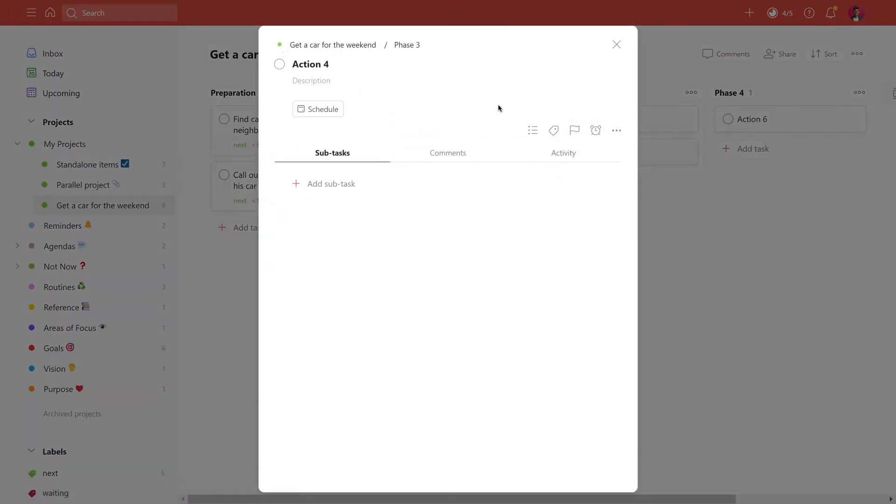
{"action": "left_click", "coordinate": [350, 65]}
{"action": "key", "text": "ctrl+a"}
{"action": "type", "text": "Pi"}
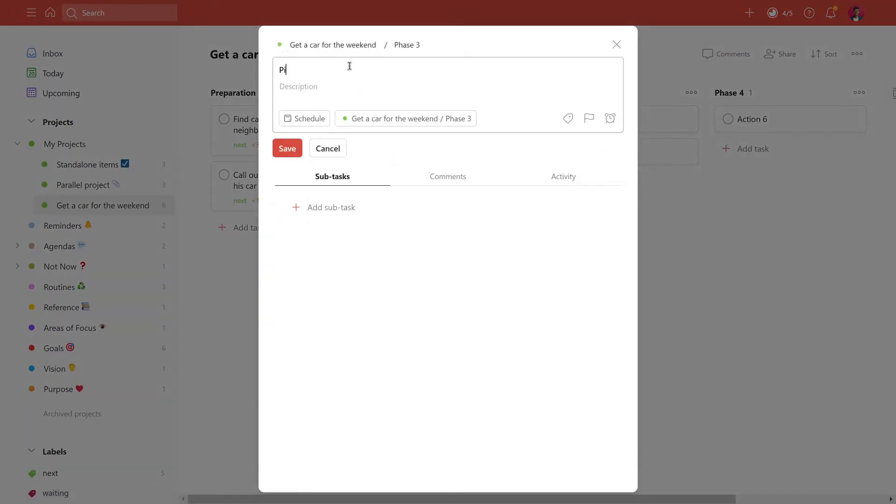
{"action": "type", "text": "ck up car from rental @:errands"}
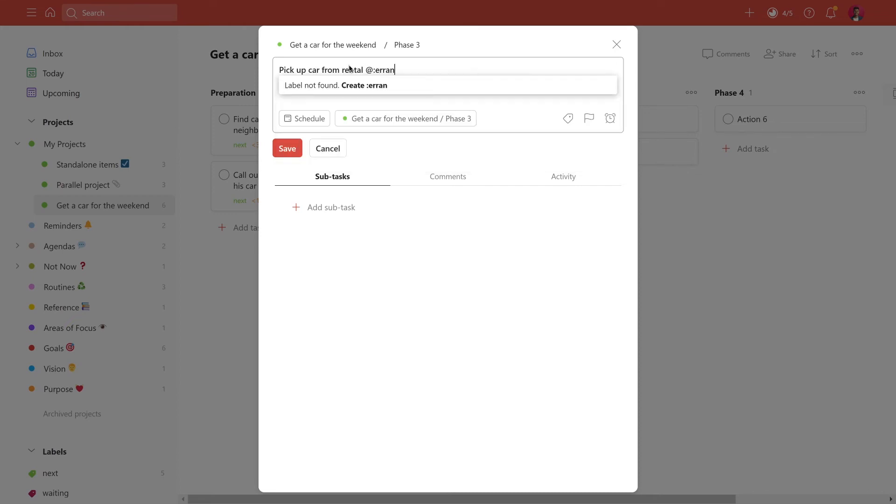
{"action": "left_click", "coordinate": [350, 86]}
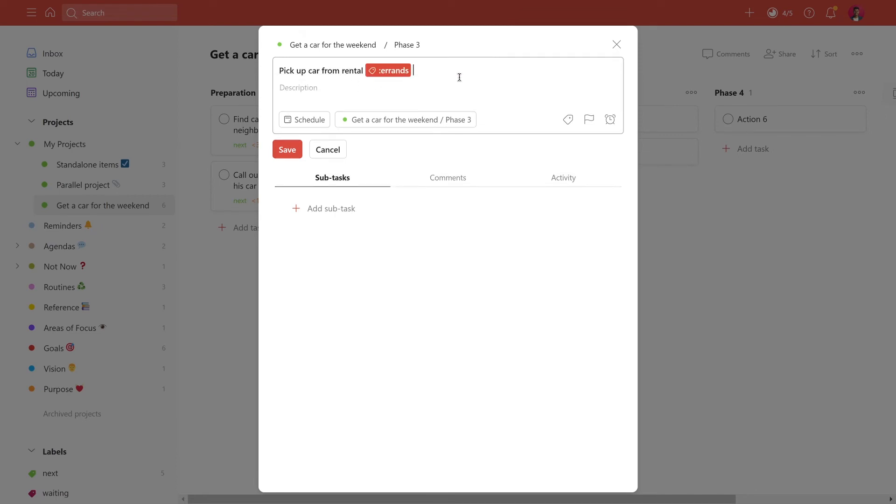
- Add the <30_minutes label to the car pickup task, save it and close its details
{"action": "type", "text": "@<"}
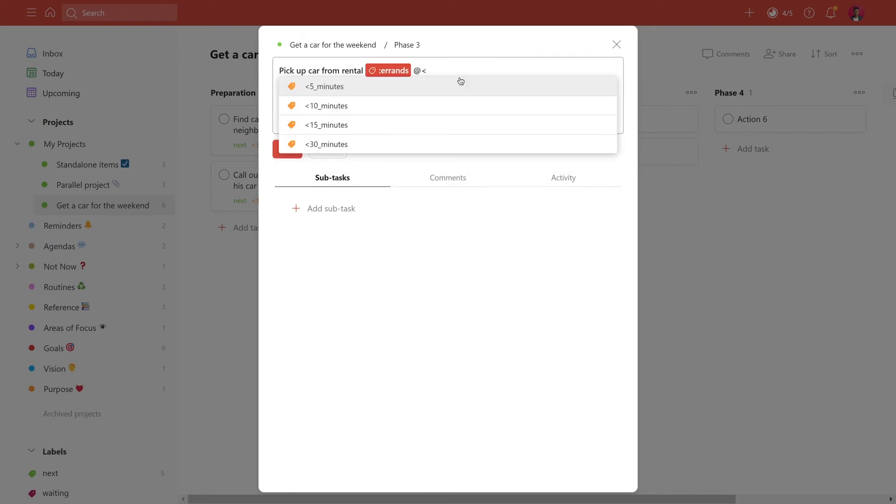
{"action": "type", "text": "30"}
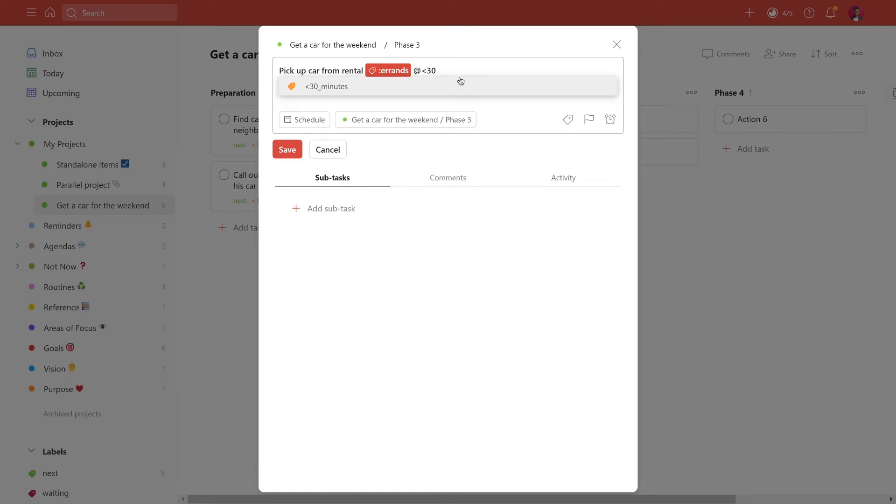
{"action": "left_click", "coordinate": [450, 86]}
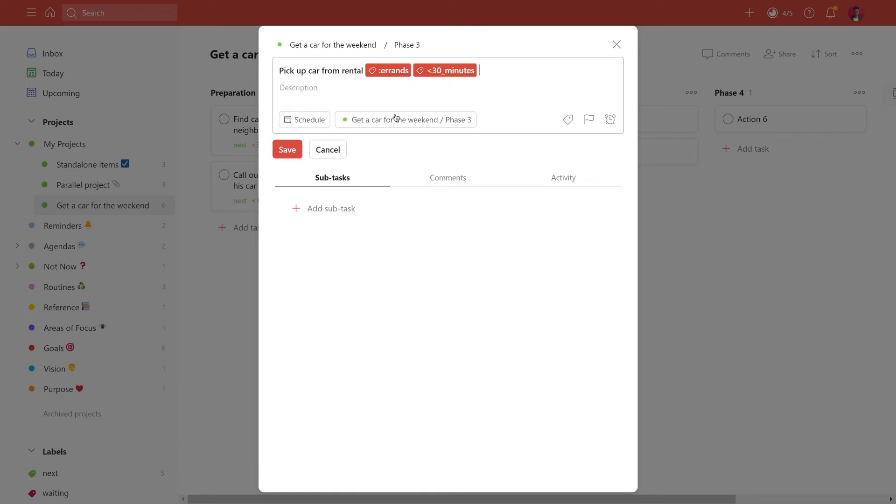
{"action": "left_click", "coordinate": [296, 150]}
{"action": "left_click", "coordinate": [617, 45]}
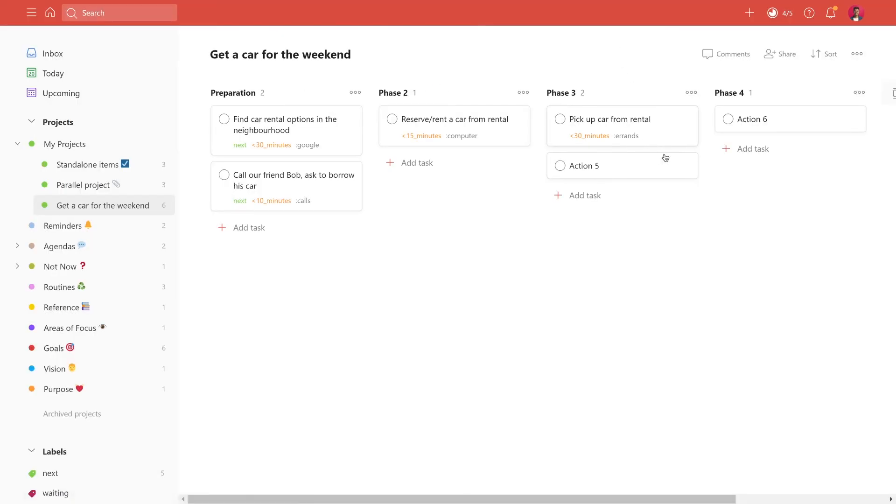
- Delete the Action 5 task from the Phase 3 section and confirm the deletion
{"action": "left_click", "coordinate": [685, 168]}
{"action": "left_click", "coordinate": [675, 378]}
{"action": "left_click", "coordinate": [536, 305]}
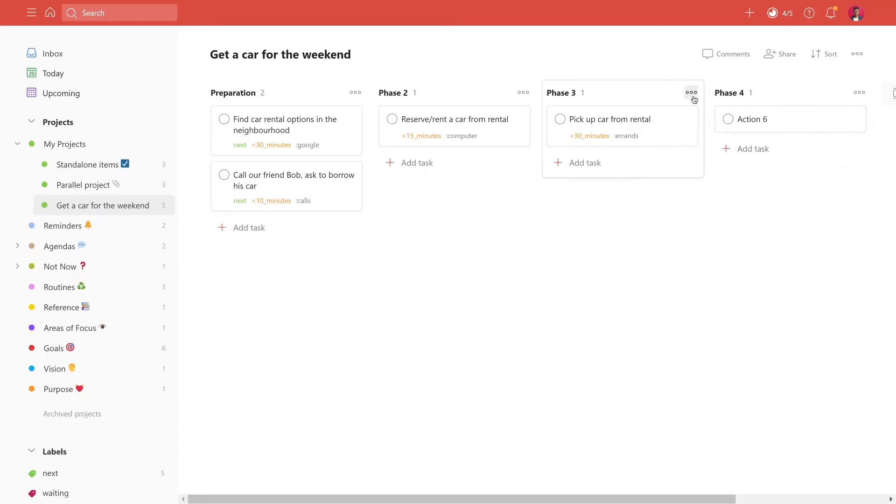
- Rename the Action 6 task in Phase 4 to "Return car to rental" and add the existing :errands label
{"action": "left_click", "coordinate": [752, 125]}
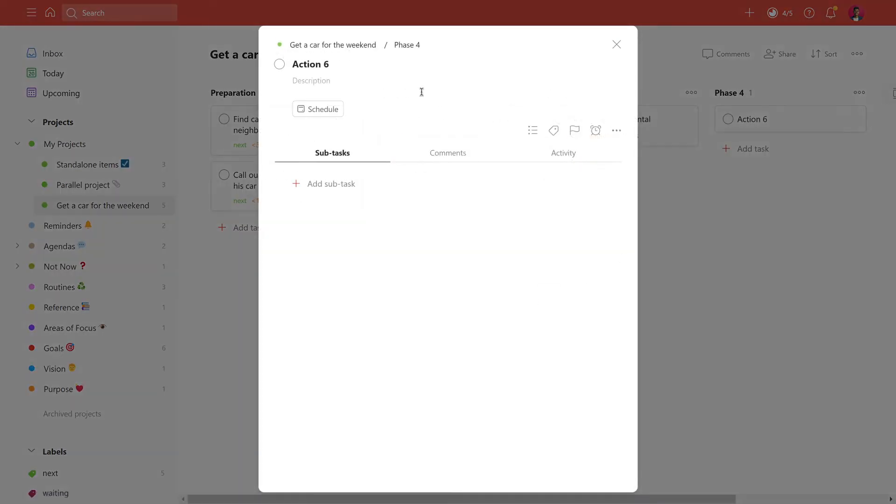
{"action": "left_click", "coordinate": [370, 66]}
{"action": "type", "text": "Return "}
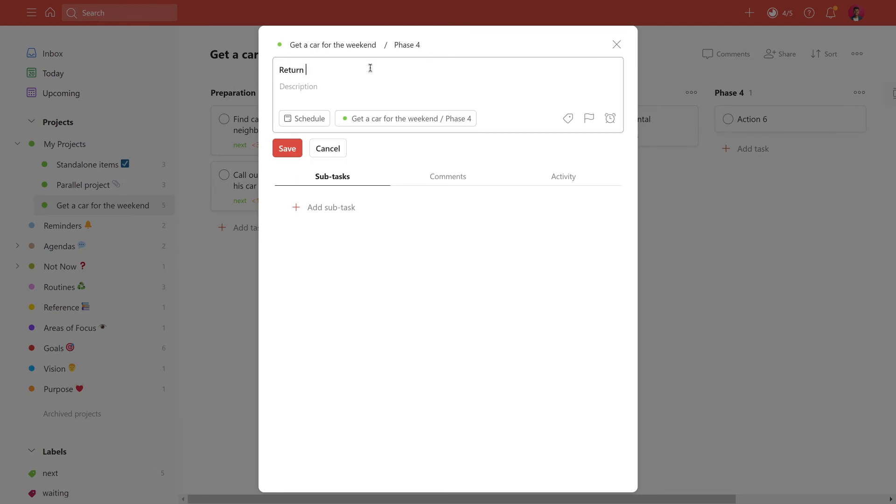
{"action": "type", "text": "car from"}
{"action": "key", "text": "BackSpace"}
{"action": "key", "text": "BackSpace"}
{"action": "key", "text": "BackSpace"}
{"action": "key", "text": "BackSpace"}
{"action": "key", "text": "BackSpace"}
{"action": "type", "text": "to rental @err"}
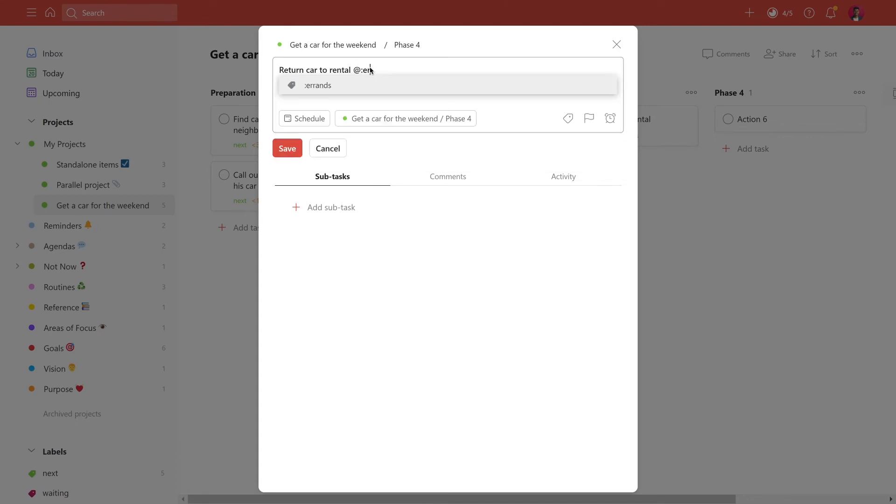
{"action": "key", "text": "Return"}
- Add the <30_minutes label to the car return task, save it and close its details
{"action": "type", "text": "@<"}
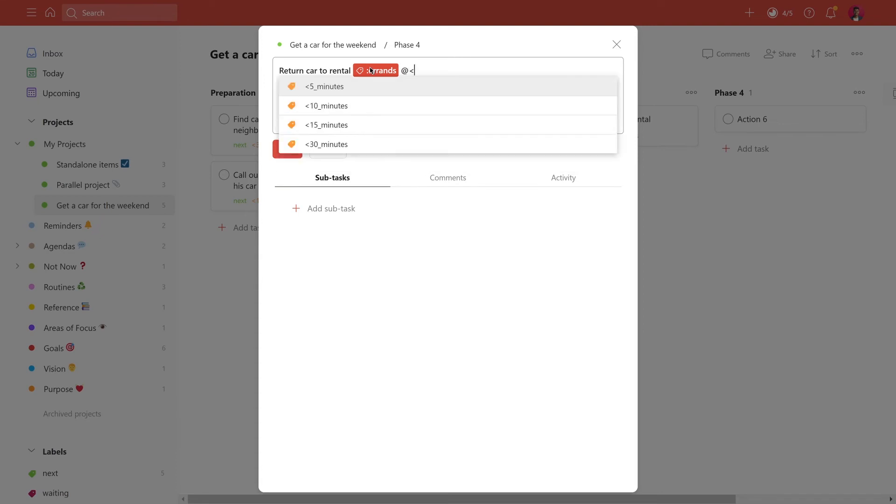
{"action": "type", "text": "30"}
{"action": "key", "text": "Return"}
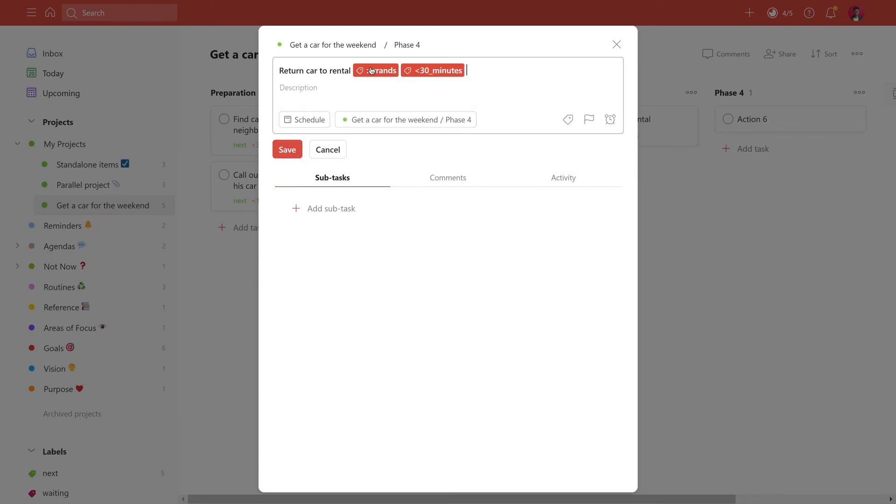
{"action": "left_click", "coordinate": [283, 152]}
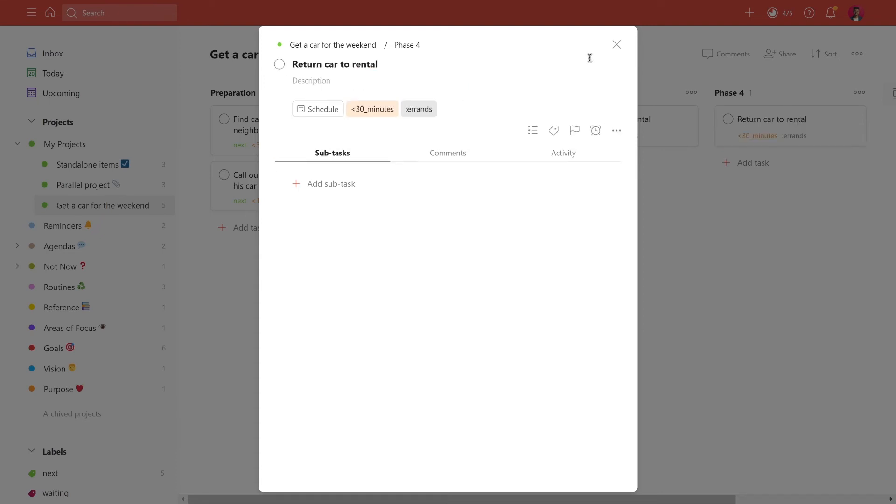
{"action": "left_click", "coordinate": [617, 46]}
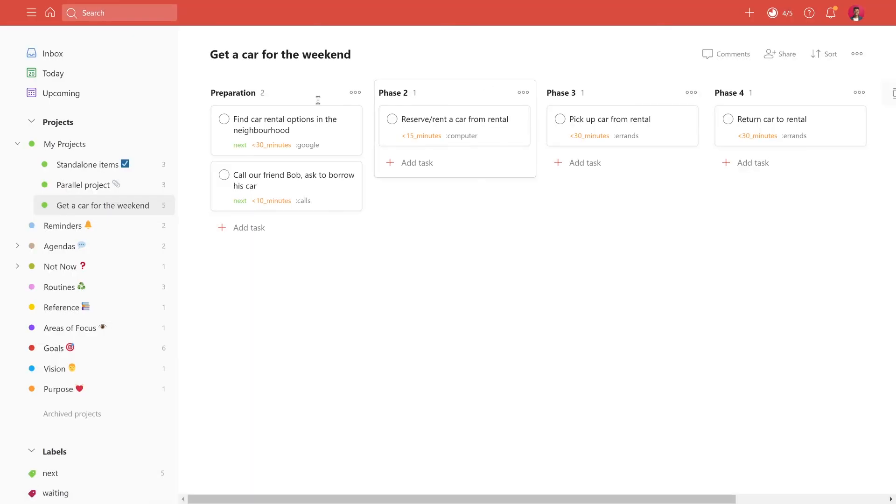
- Rename the Phase 2 section of the car project to "Reservation"
{"action": "left_click", "coordinate": [524, 93]}
{"action": "left_click", "coordinate": [495, 111]}
{"action": "triple_click", "coordinate": [427, 97]}
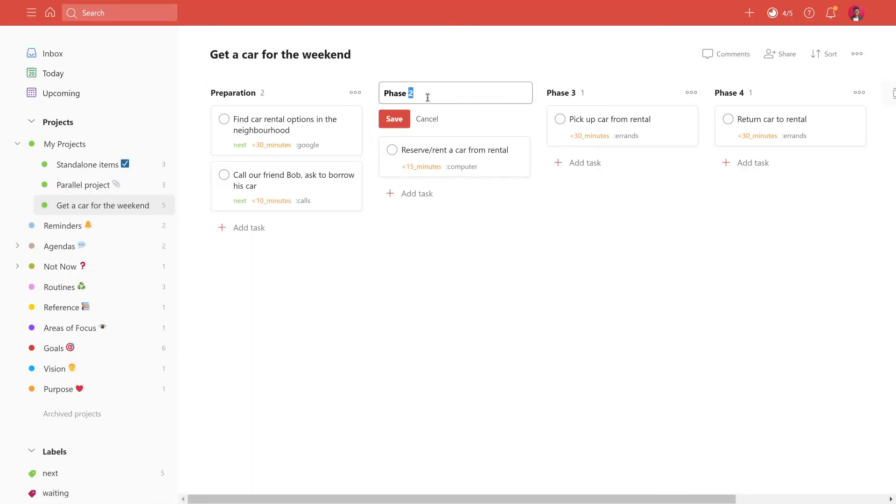
{"action": "type", "text": "Reservation"}
{"action": "key", "text": "Return"}
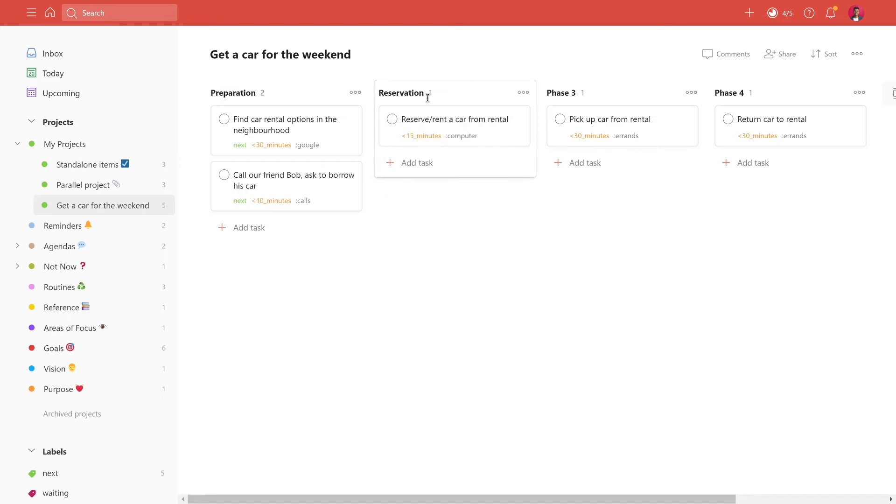
- Rename the Phase 3 section of the car project to "Pickup"
{"action": "double_click", "coordinate": [568, 93]}
{"action": "triple_click", "coordinate": [568, 93]}
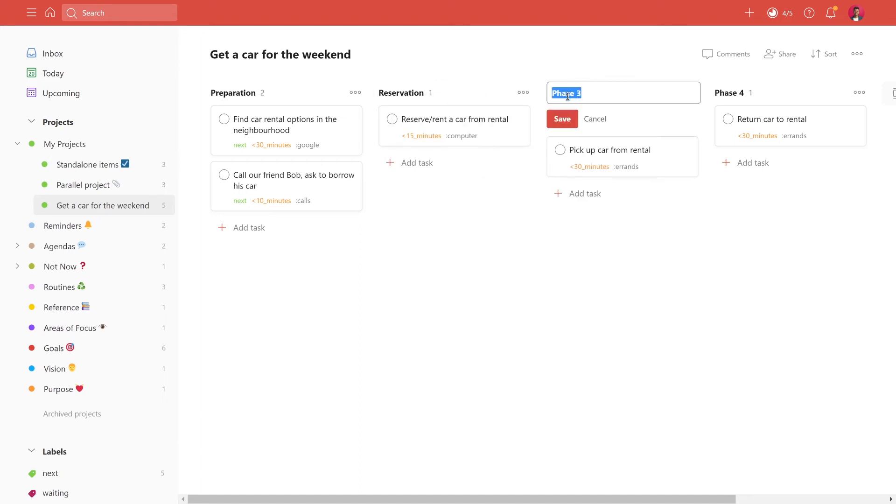
{"action": "type", "text": "Pikcu"}
{"action": "key", "text": "BackSpace"}
{"action": "key", "text": "BackSpace"}
{"action": "key", "text": "BackSpace"}
{"action": "type", "text": "ckup"}
{"action": "key", "text": "Return"}
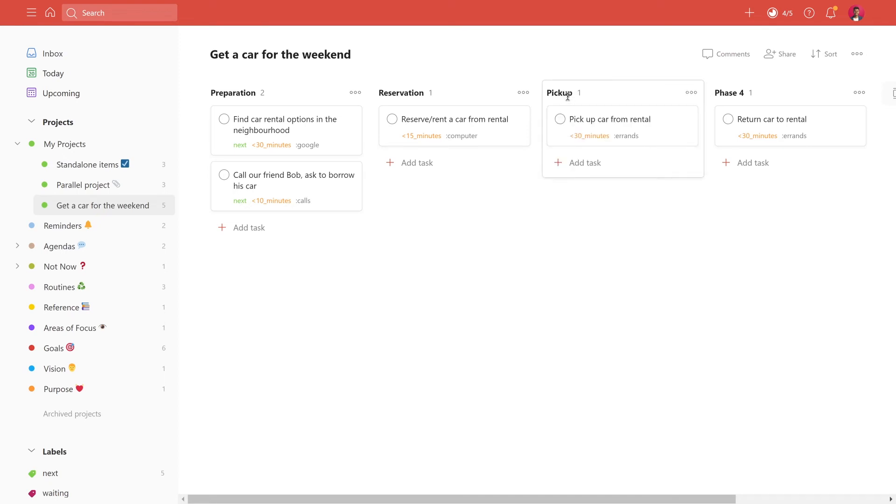
- Rename the Phase 4 section of the car project to "Return"
{"action": "left_click", "coordinate": [729, 92]}
{"action": "triple_click", "coordinate": [734, 94]}
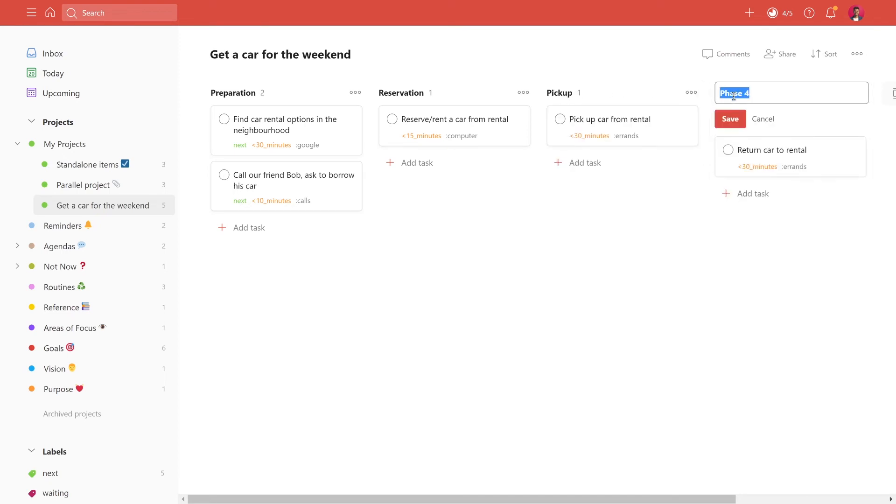
{"action": "type", "text": "Return"}
{"action": "key", "text": "Return"}
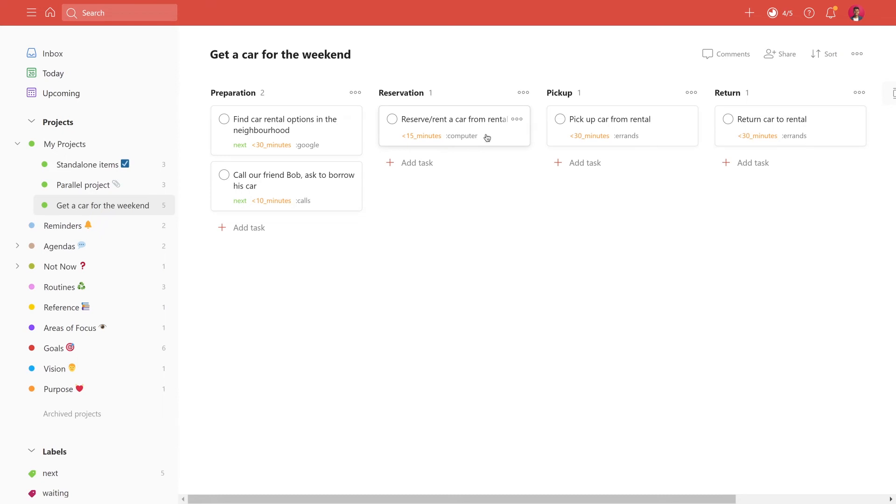
- Change the color of the :google label to Sky Blue and save it
{"action": "scroll", "coordinate": [84, 255], "scroll_direction": "down", "scroll_amount": 5}
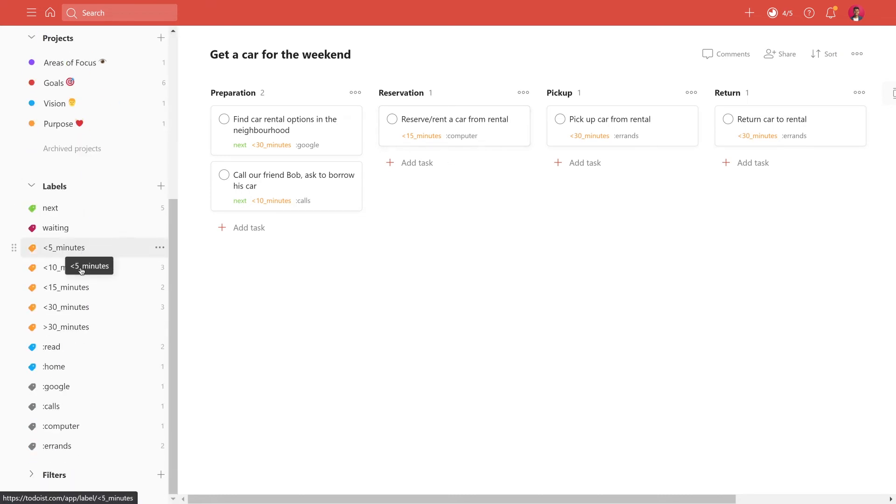
{"action": "left_click", "coordinate": [160, 386]}
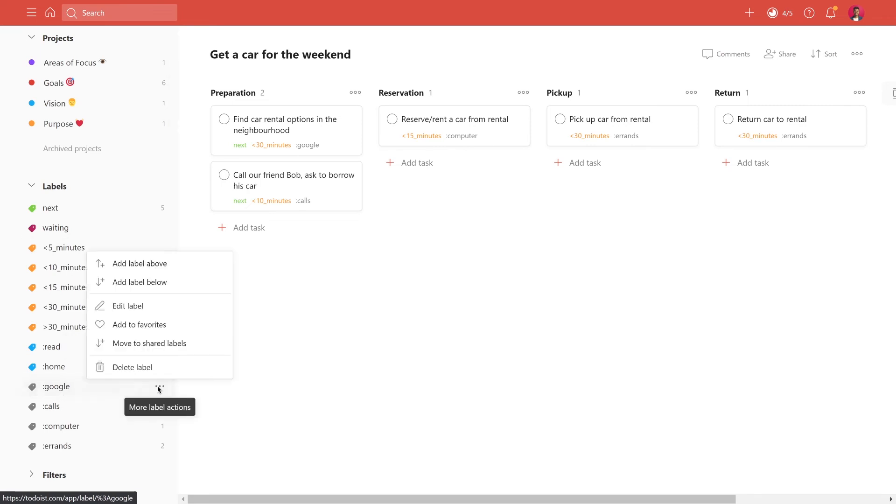
{"action": "left_click", "coordinate": [169, 307]}
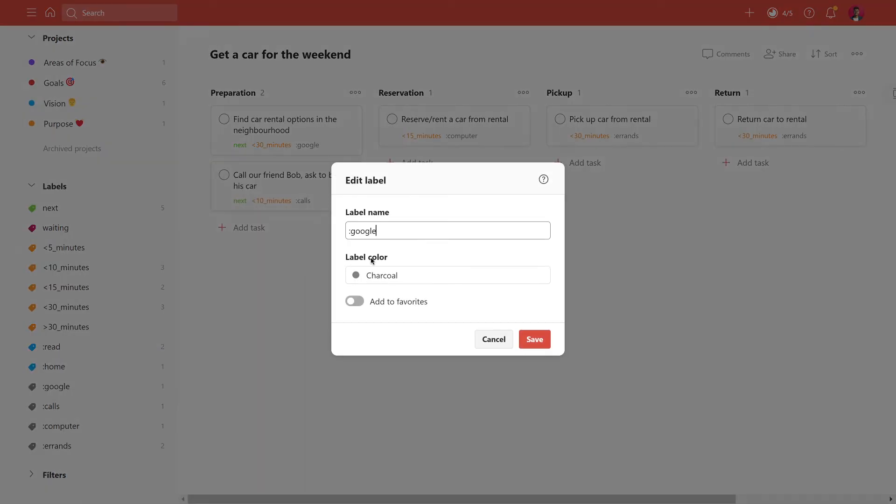
{"action": "left_click", "coordinate": [386, 277]}
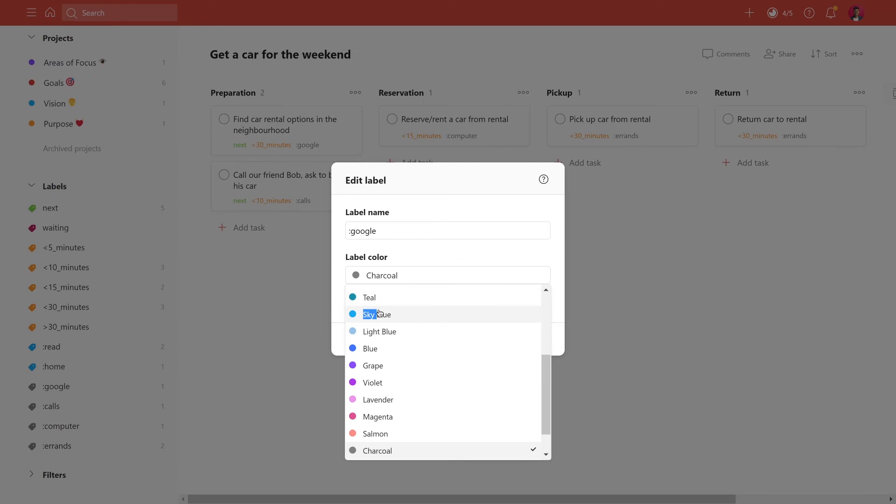
{"action": "left_click", "coordinate": [377, 314]}
{"action": "left_click", "coordinate": [532, 340]}
- Change the color of the :calls label to Sky Blue and save it
{"action": "left_click", "coordinate": [159, 405]}
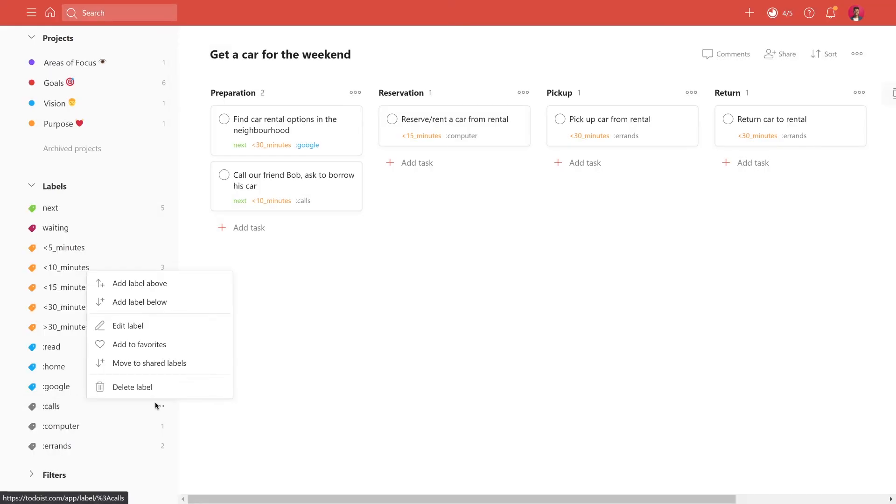
{"action": "left_click", "coordinate": [136, 322]}
{"action": "left_click", "coordinate": [444, 277]}
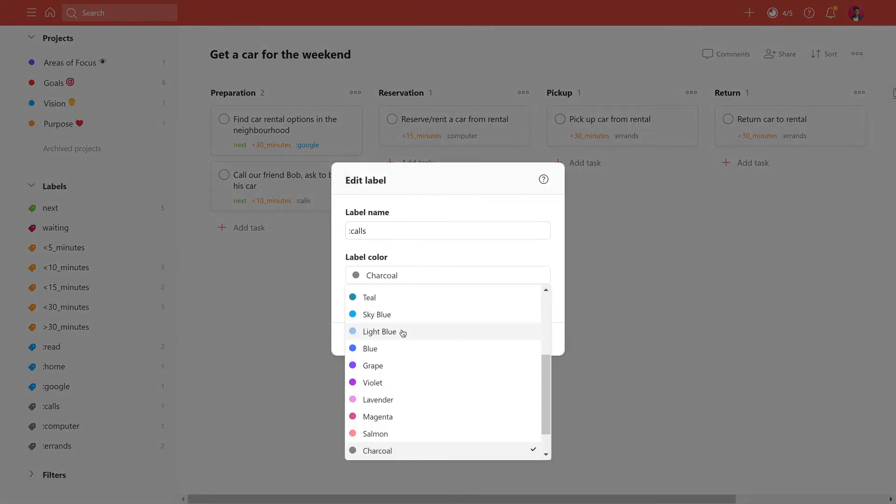
{"action": "left_click", "coordinate": [408, 314]}
{"action": "left_click", "coordinate": [534, 340]}
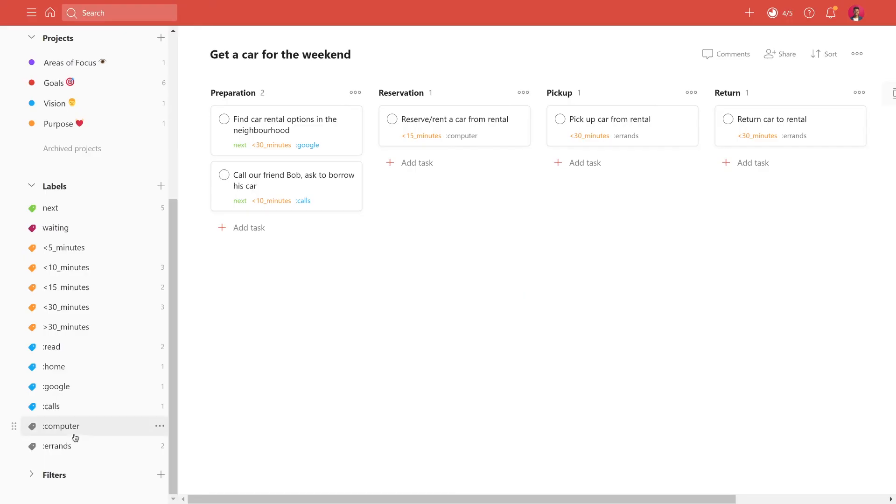
- Change the color of the :computer label to Sky Blue and save it
{"action": "left_click", "coordinate": [159, 426]}
{"action": "left_click", "coordinate": [163, 351]}
{"action": "left_click", "coordinate": [484, 277]}
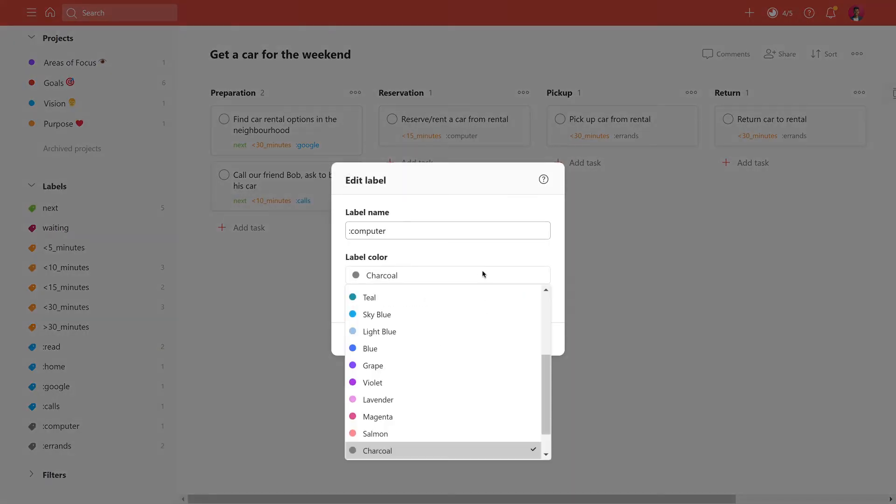
{"action": "left_click", "coordinate": [490, 317]}
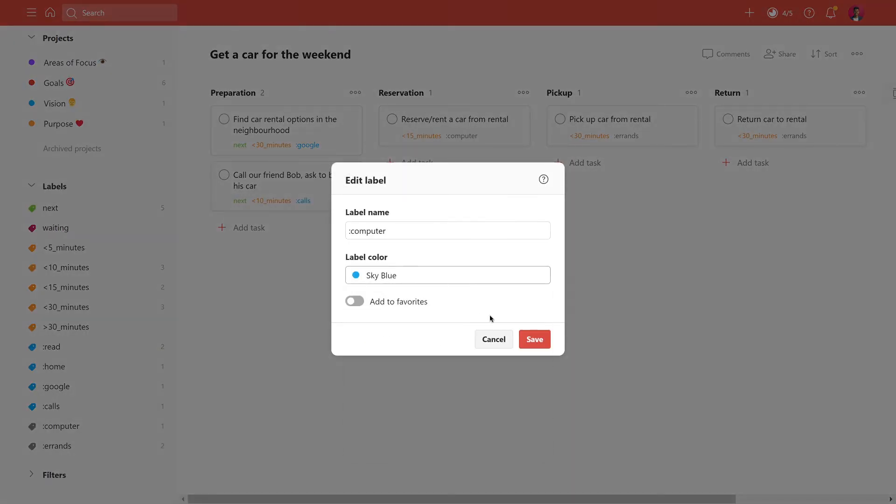
{"action": "left_click", "coordinate": [532, 337]}
- Change the color of the :errands label to Sky Blue and save it
{"action": "left_click", "coordinate": [99, 447]}
{"action": "left_click", "coordinate": [157, 448]}
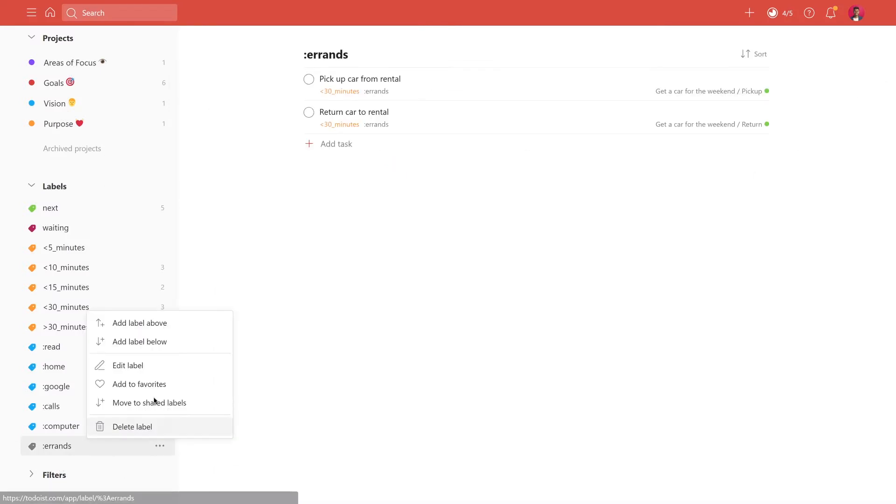
{"action": "left_click", "coordinate": [155, 365]}
{"action": "left_click", "coordinate": [467, 274]}
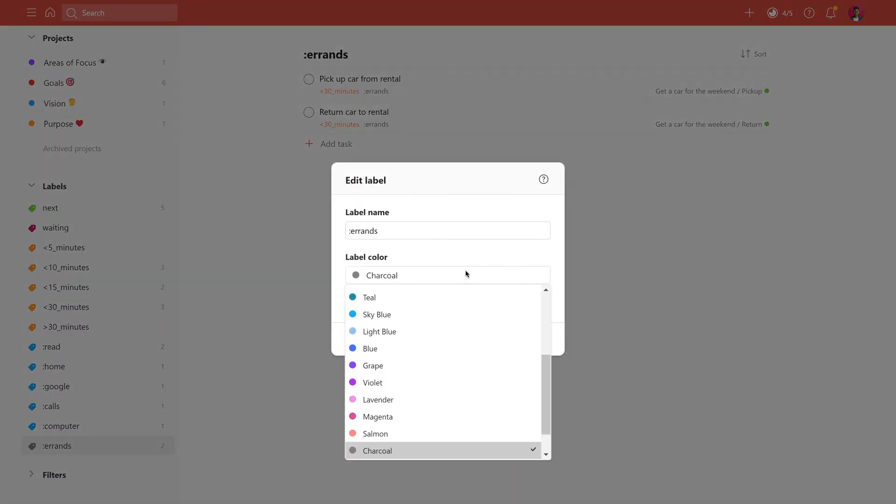
{"action": "left_click", "coordinate": [420, 314]}
{"action": "left_click", "coordinate": [535, 338]}
- Review the tasks listed under the context labels :read, :home, :google, :calls and :computer
{"action": "scroll", "coordinate": [142, 185], "scroll_direction": "up", "scroll_amount": 5}
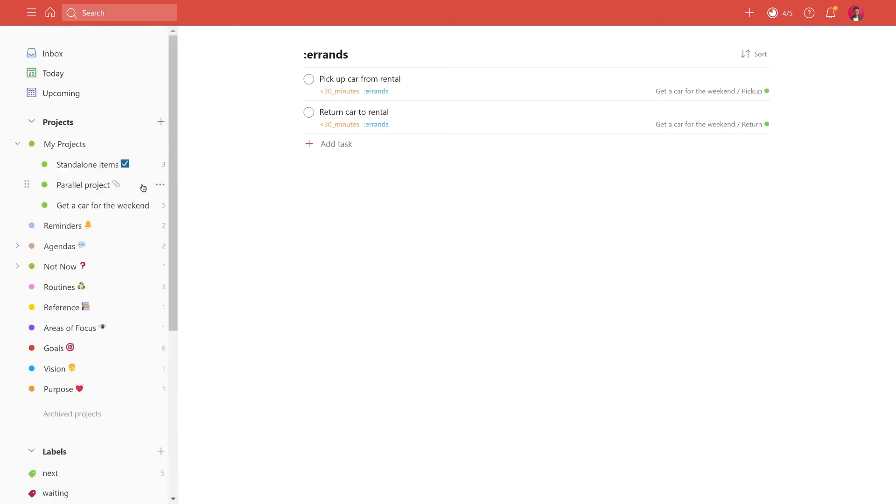
{"action": "scroll", "coordinate": [142, 186], "scroll_direction": "down", "scroll_amount": 5}
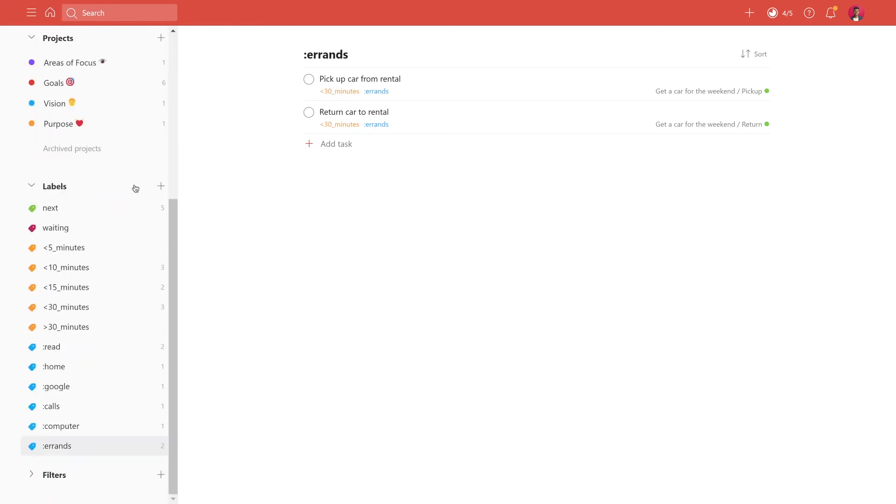
{"action": "left_click", "coordinate": [91, 359]}
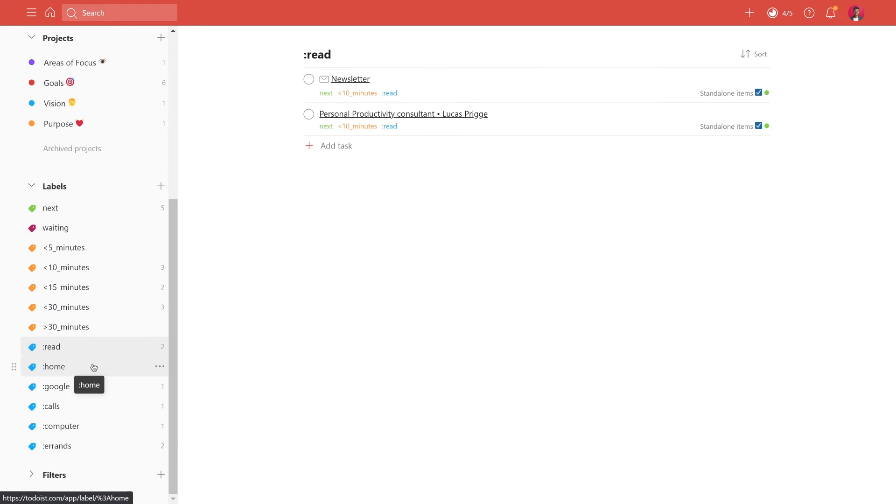
{"action": "left_click", "coordinate": [94, 368]}
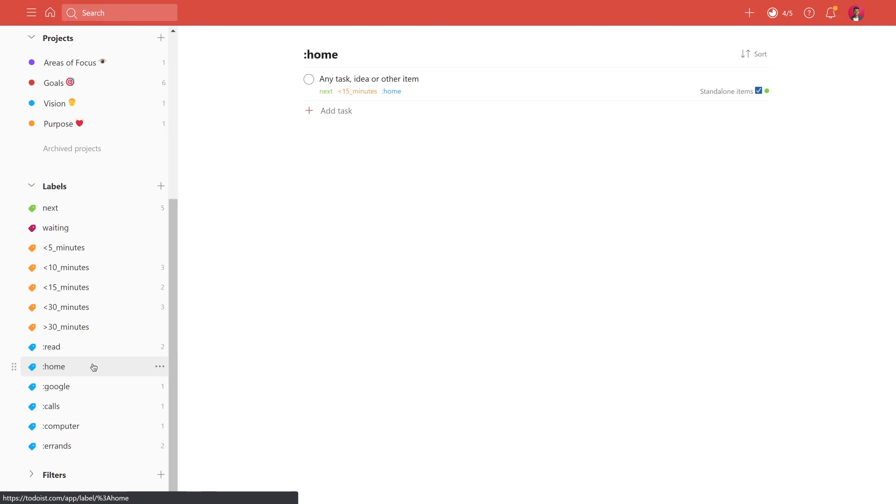
{"action": "left_click", "coordinate": [96, 354]}
{"action": "left_click", "coordinate": [95, 367]}
{"action": "left_click", "coordinate": [94, 389]}
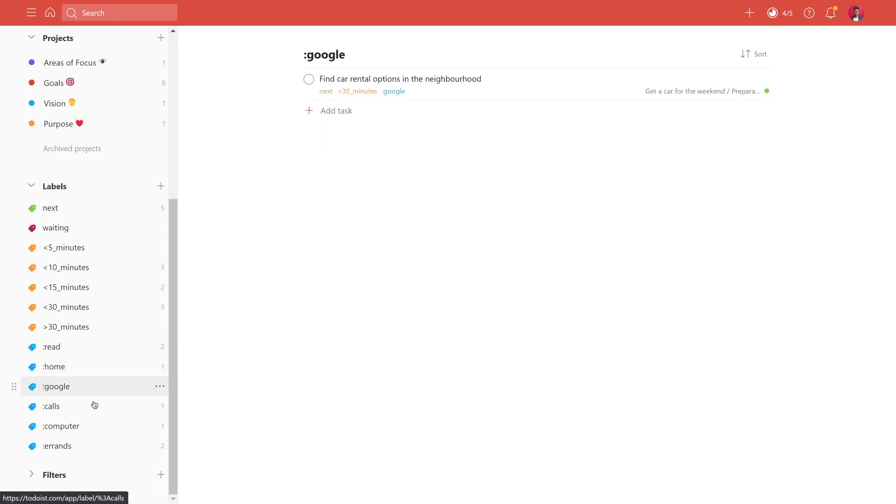
{"action": "left_click", "coordinate": [93, 407]}
{"action": "left_click", "coordinate": [95, 427]}
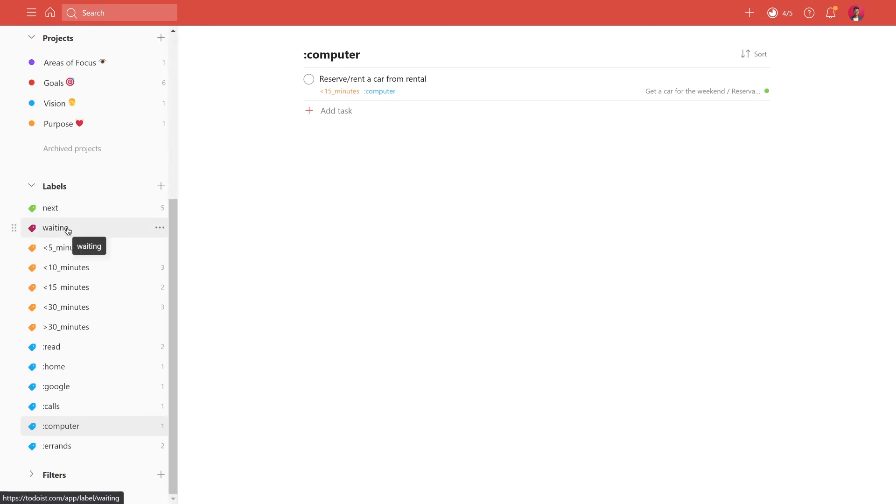
- Collapse the Labels and Projects sections and expand the Filters section
{"action": "left_click", "coordinate": [31, 185]}
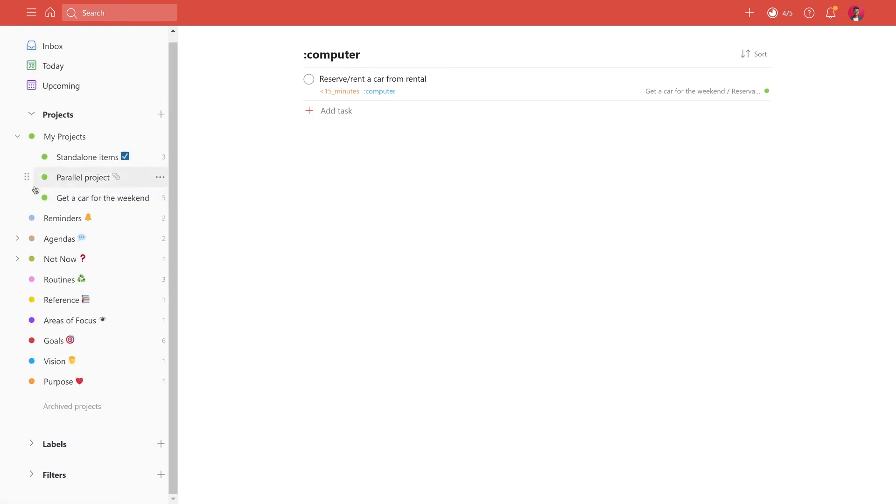
{"action": "left_click", "coordinate": [32, 116]}
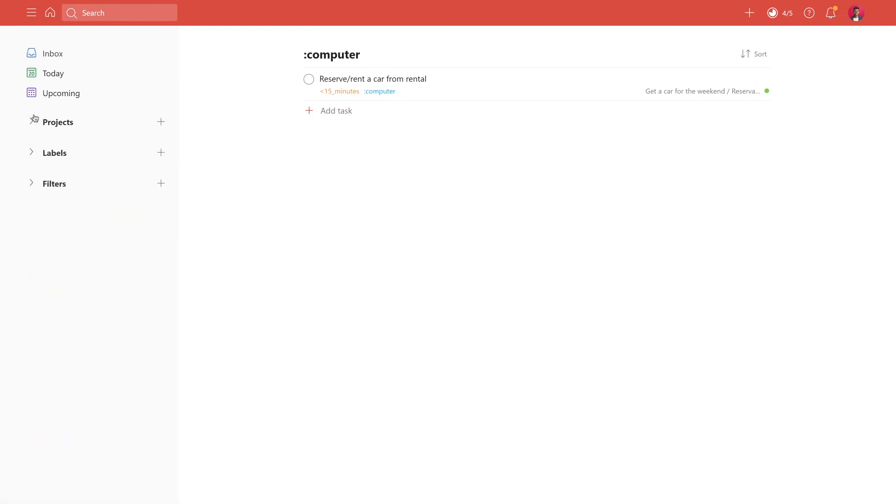
{"action": "left_click", "coordinate": [31, 187]}
{"action": "left_click", "coordinate": [157, 185]}
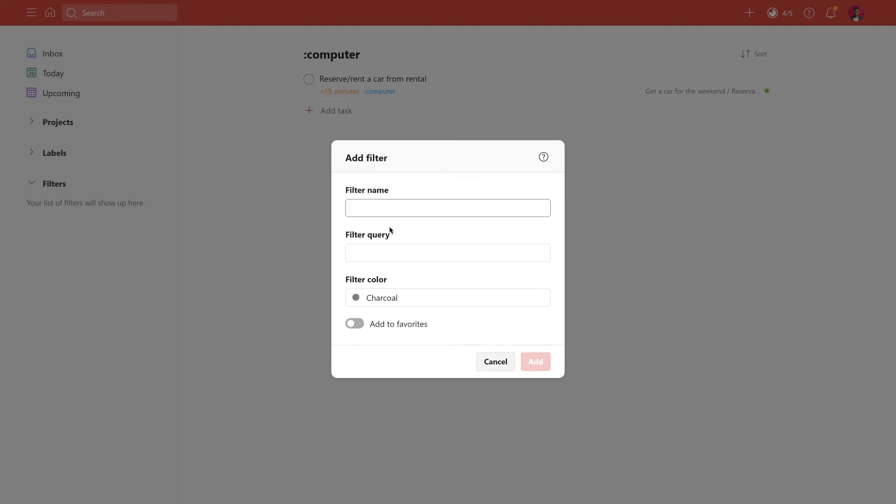
{"action": "right_click", "coordinate": [386, 259]}
{"action": "key", "text": "Escape"}
{"action": "left_click", "coordinate": [364, 208]}
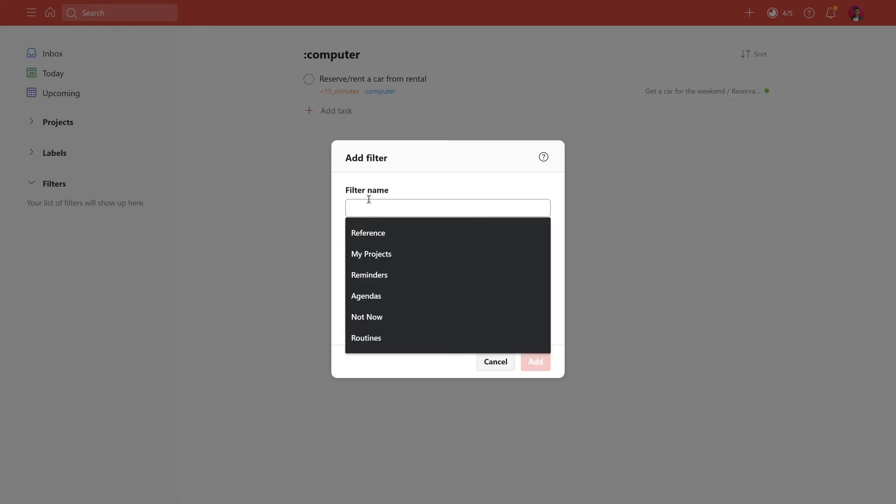
{"action": "type", "text": "Home"}
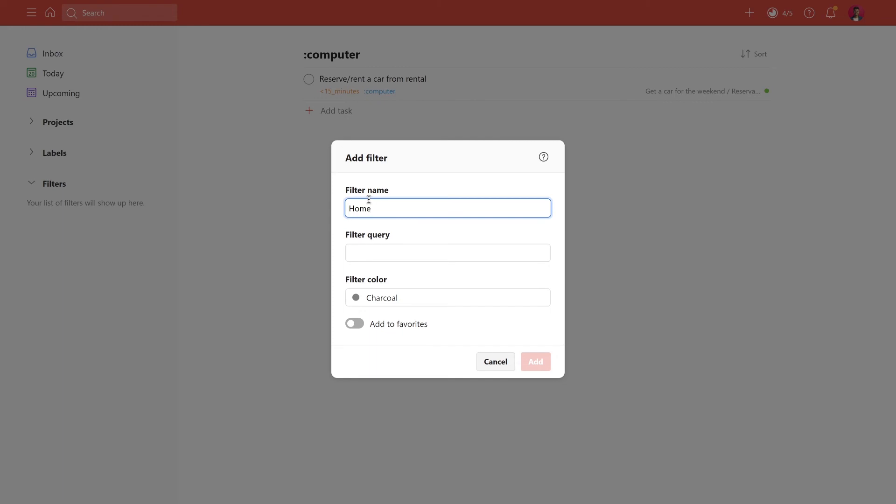
{"action": "left_click", "coordinate": [366, 253]}
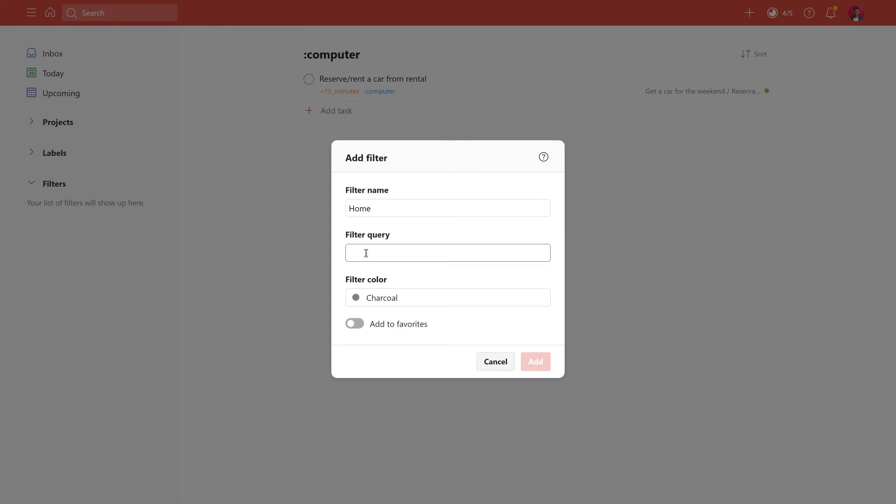
{"action": "type", "text": "@"}
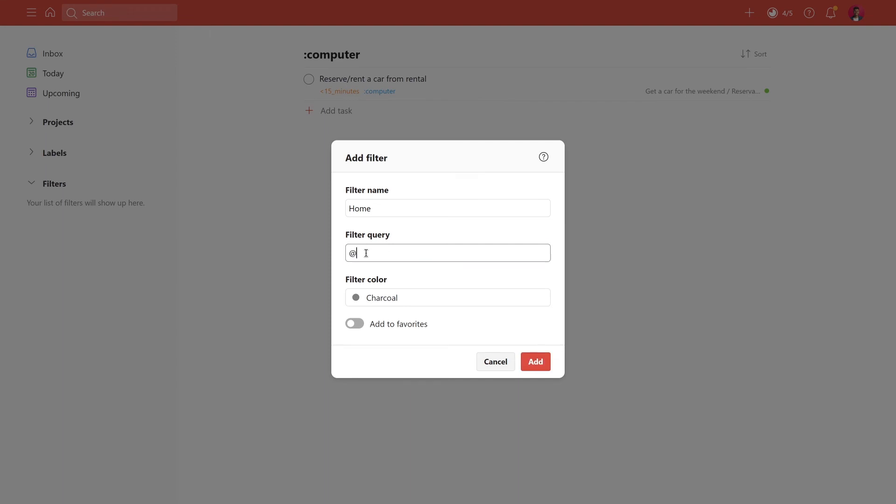
{"action": "type", "text": "next & @:home"}
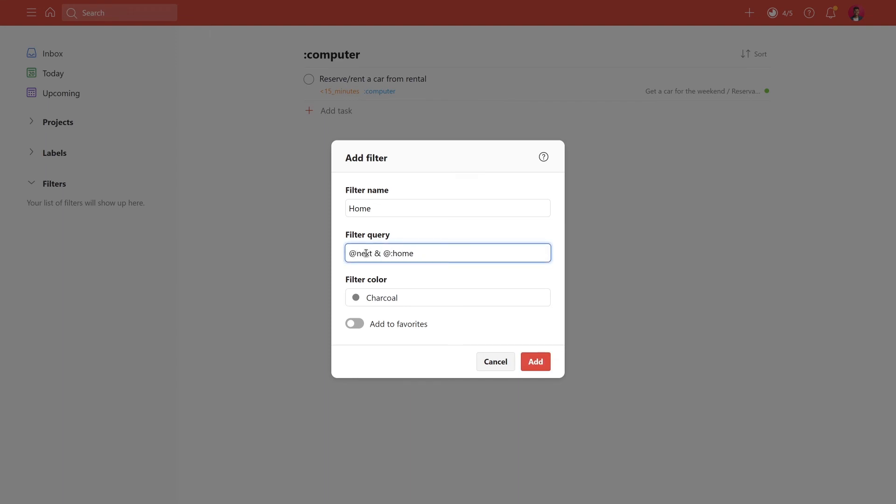
{"action": "left_click_drag", "start_coordinate": [349, 253], "coordinate": [428, 256]}
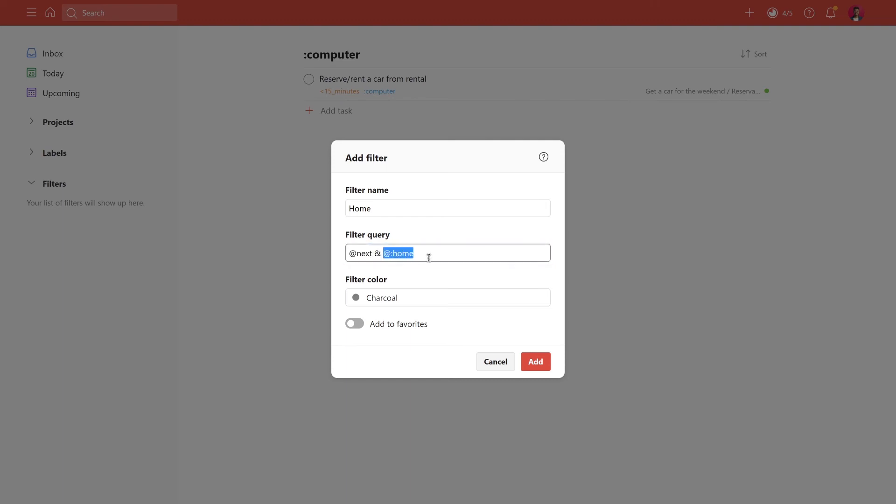
- Set the Home filter's color to Orange and add the filter
{"action": "left_click", "coordinate": [405, 305]}
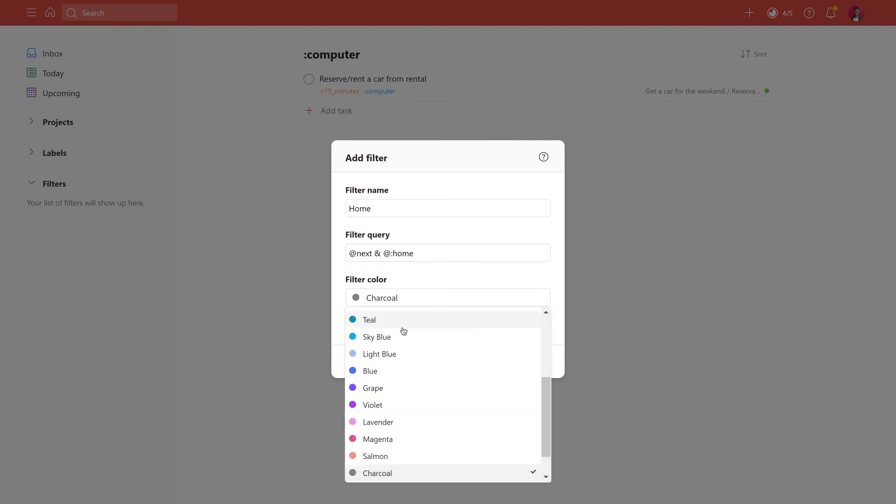
{"action": "scroll", "coordinate": [410, 397], "scroll_direction": "up", "scroll_amount": 3}
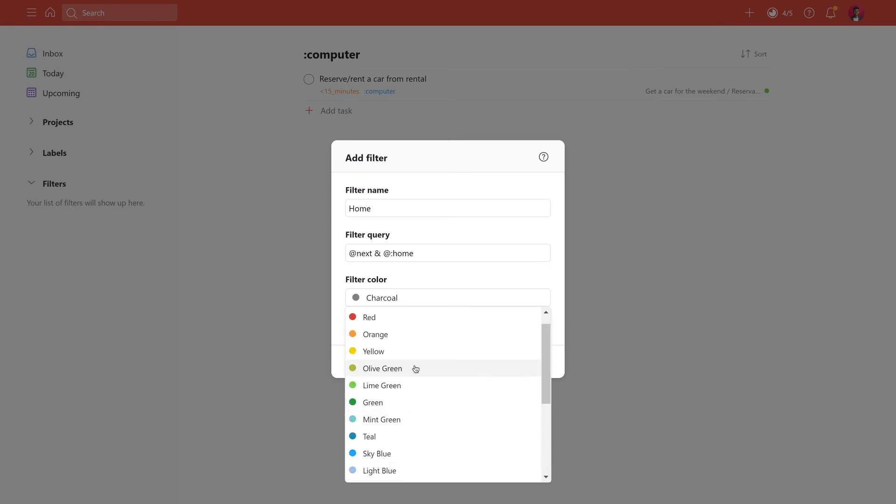
{"action": "left_click", "coordinate": [417, 336]}
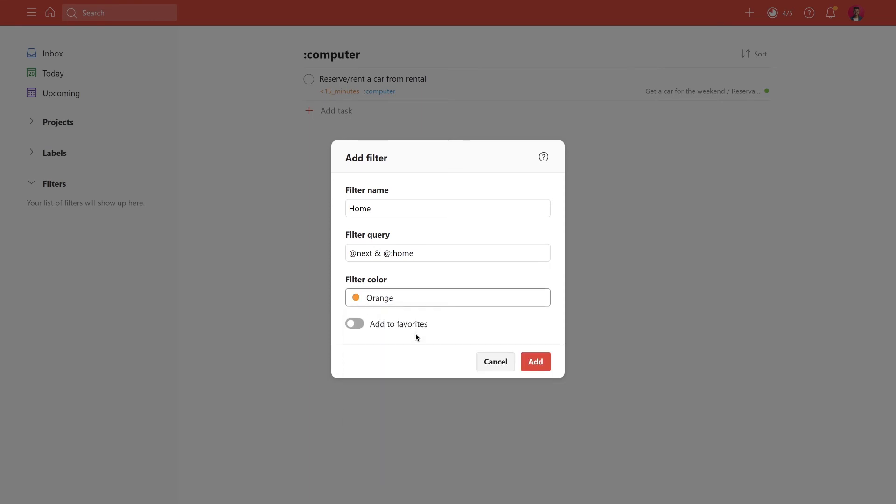
{"action": "left_click", "coordinate": [543, 362]}
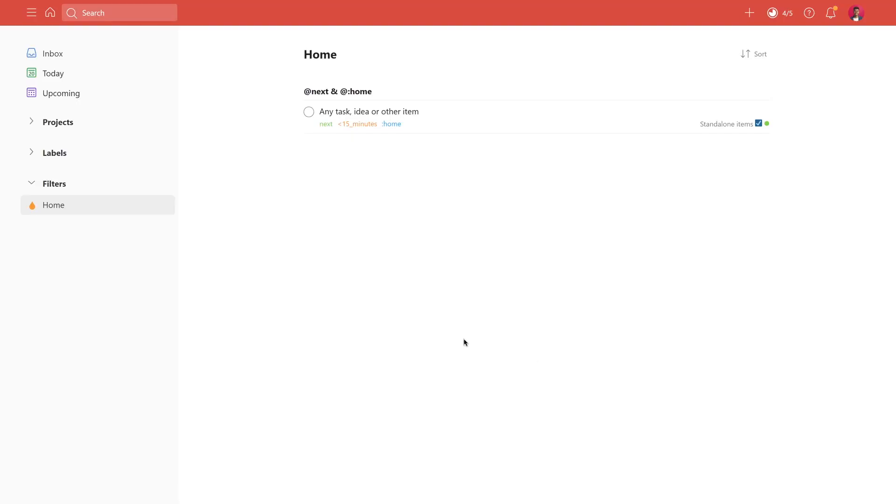
- Expand the labels and compare the tasks under the :home label with those in the Home filter
{"action": "left_click", "coordinate": [31, 155]}
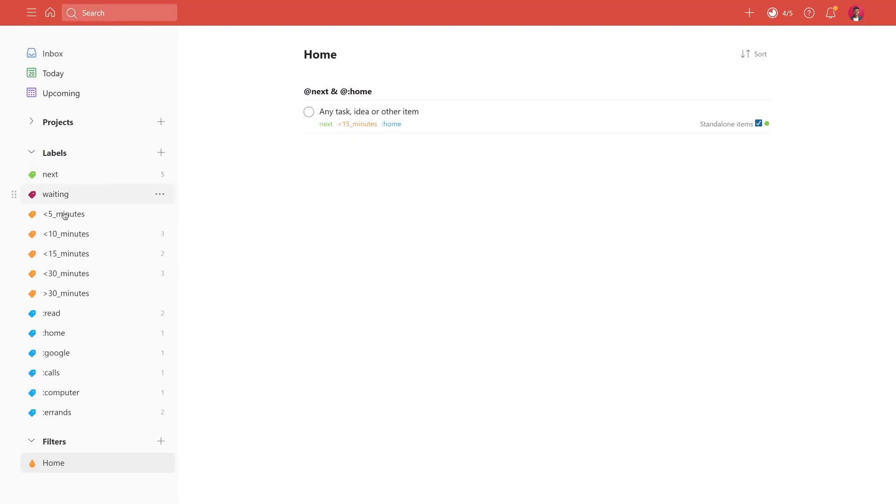
{"action": "left_click", "coordinate": [77, 337]}
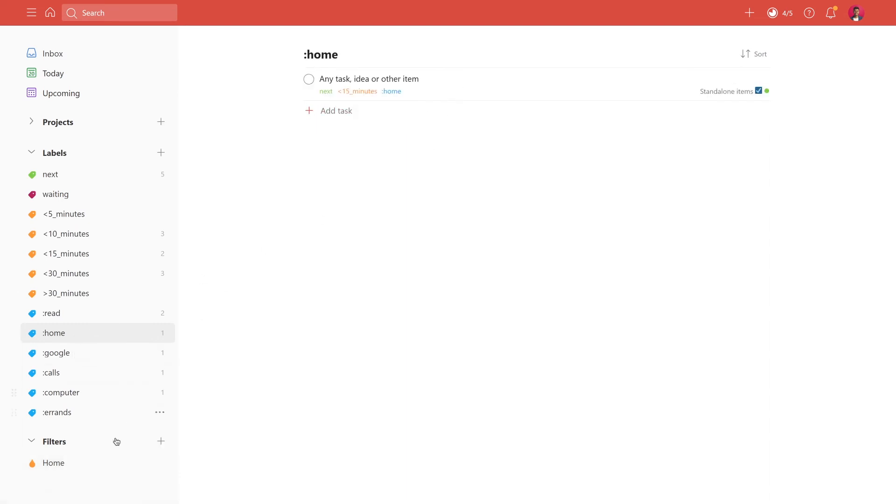
{"action": "left_click", "coordinate": [91, 463]}
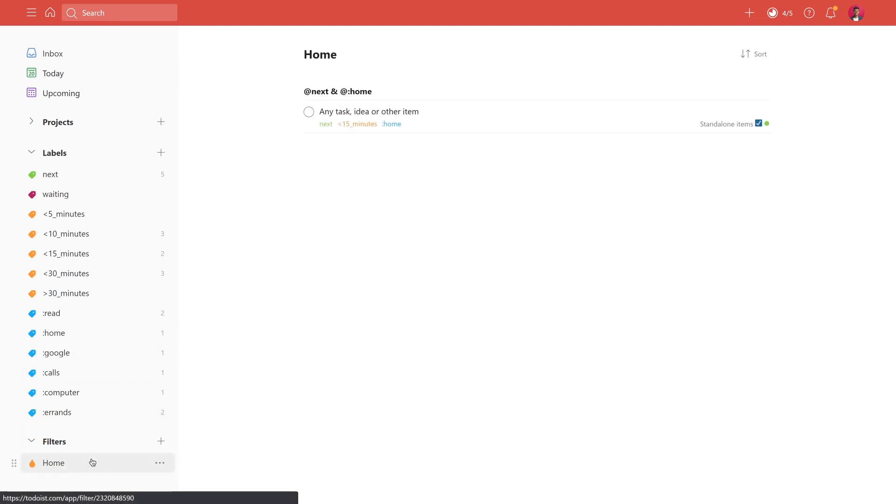
- Add the task "Something something" with labels :home and <5_minutes to the Reservation section of the "Get a car for the weekend" project
{"action": "left_click", "coordinate": [105, 58]}
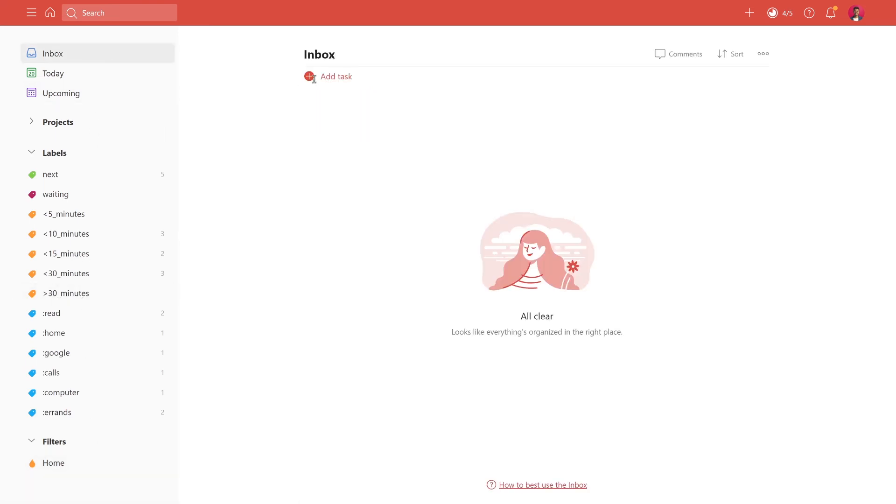
{"action": "left_click", "coordinate": [314, 79]}
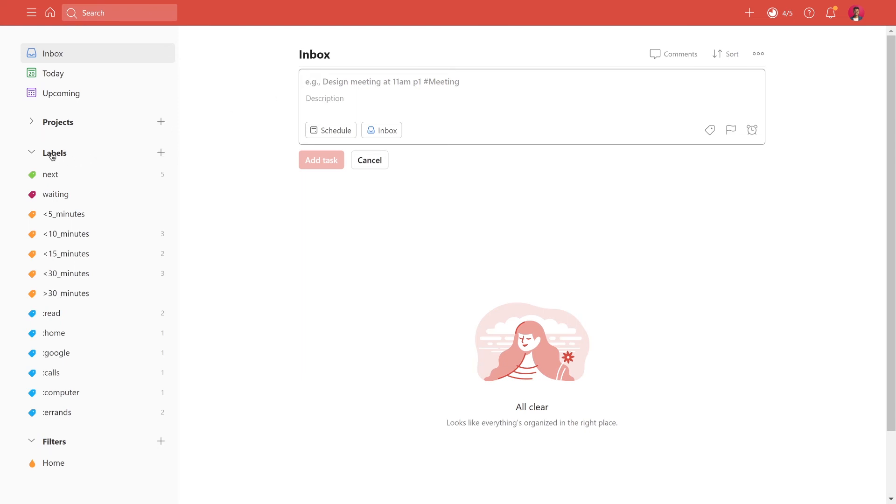
{"action": "left_click", "coordinate": [33, 123]}
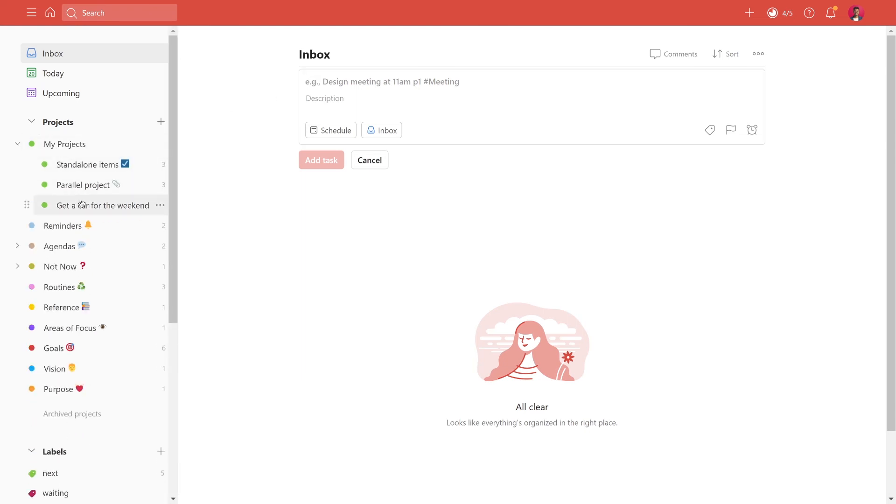
{"action": "left_click", "coordinate": [101, 205]}
{"action": "left_click", "coordinate": [425, 166]}
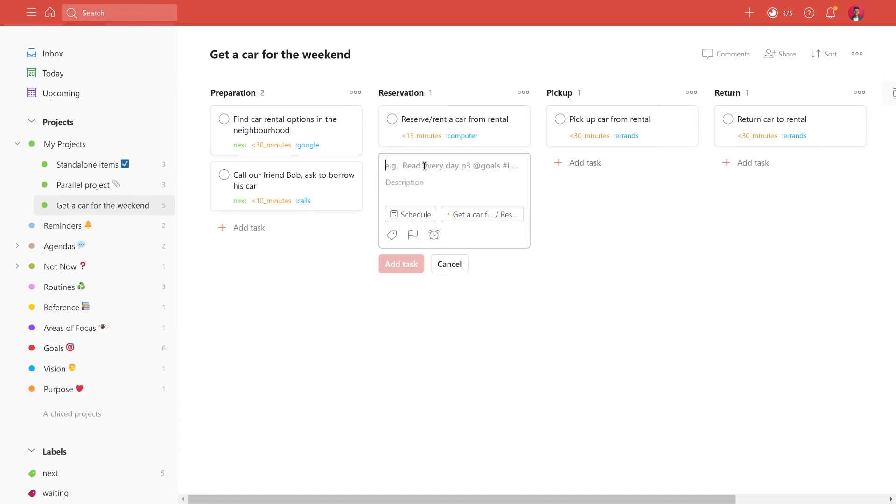
{"action": "type", "text": "Something something @:h"}
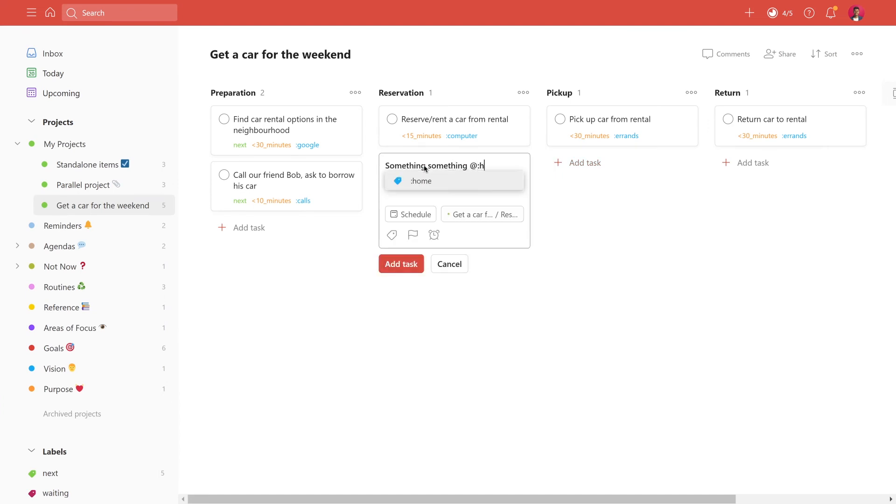
{"action": "key", "text": "Return"}
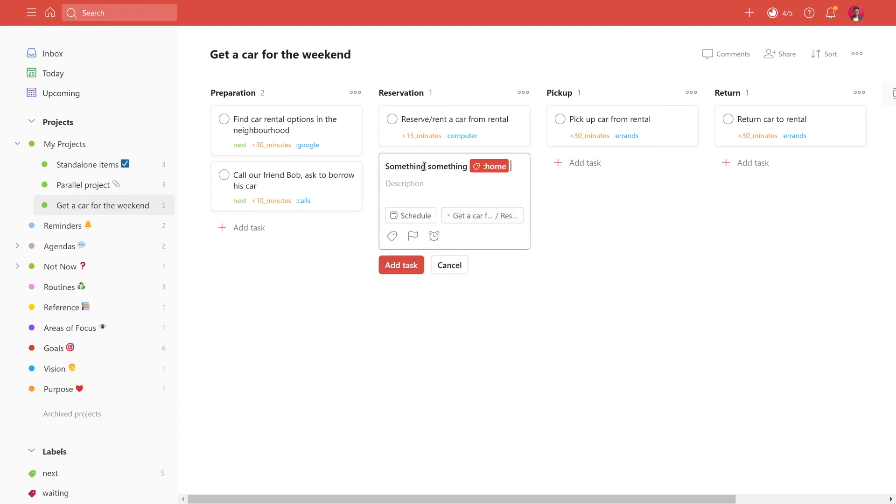
{"action": "type", "text": "@<"}
{"action": "key", "text": "Return"}
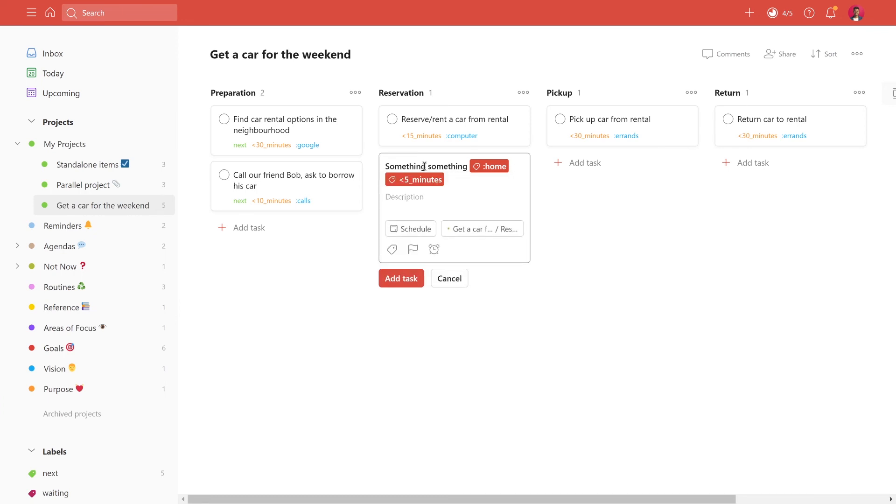
{"action": "left_click", "coordinate": [384, 279]}
- Check whether the "Something something" task is listed under the :home label and in the Home filter
{"action": "scroll", "coordinate": [85, 280], "scroll_direction": "down", "scroll_amount": 6}
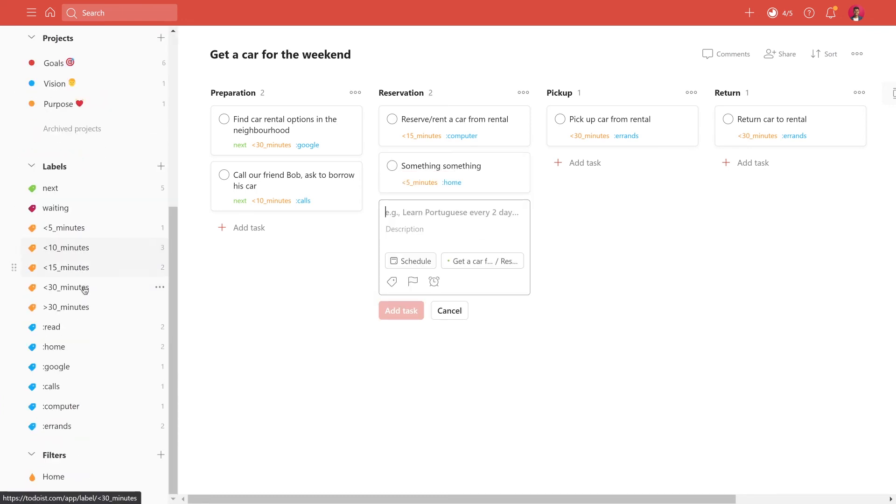
{"action": "left_click", "coordinate": [86, 349]}
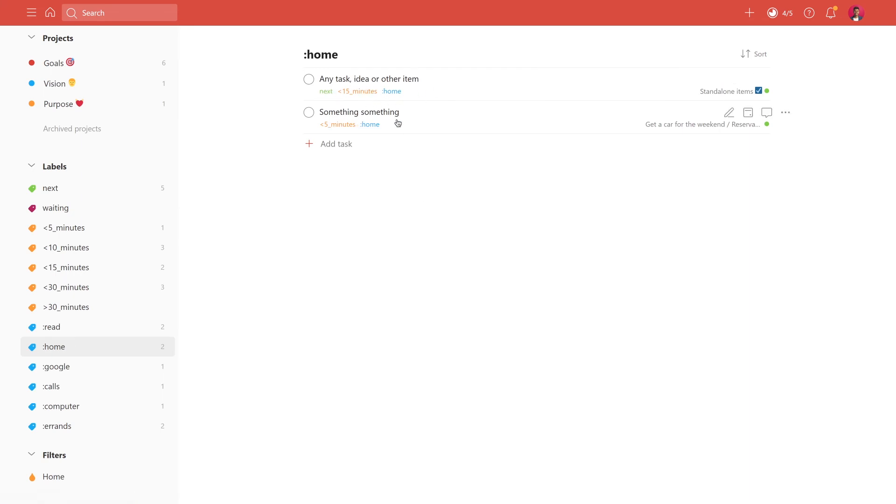
{"action": "left_click", "coordinate": [73, 479]}
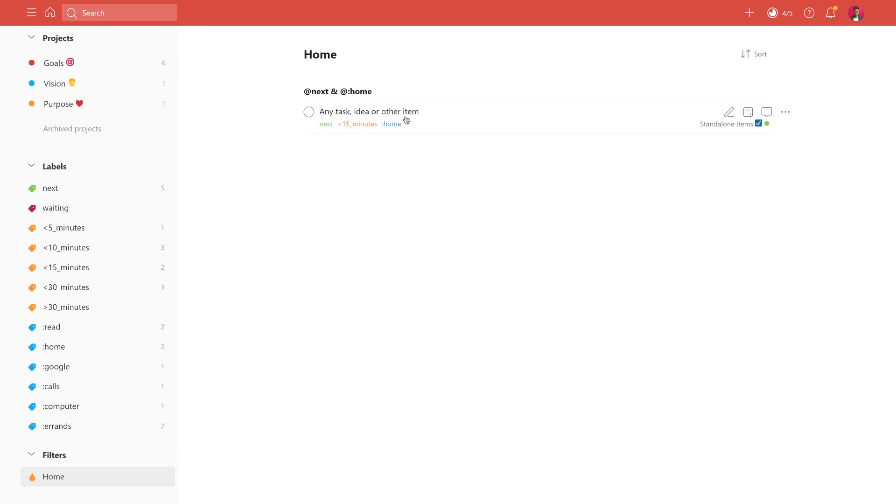
- Collapse the Projects and Labels sections, briefly reviewing the label list
{"action": "left_click", "coordinate": [33, 167]}
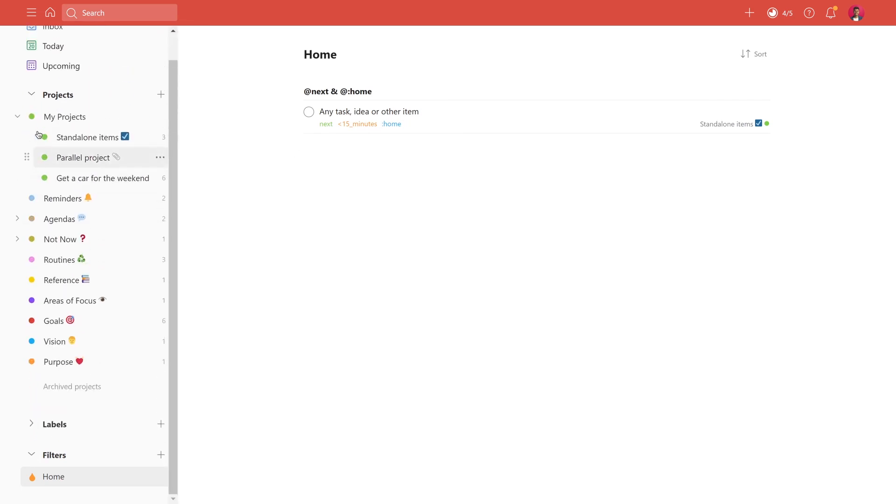
{"action": "left_click", "coordinate": [30, 94]}
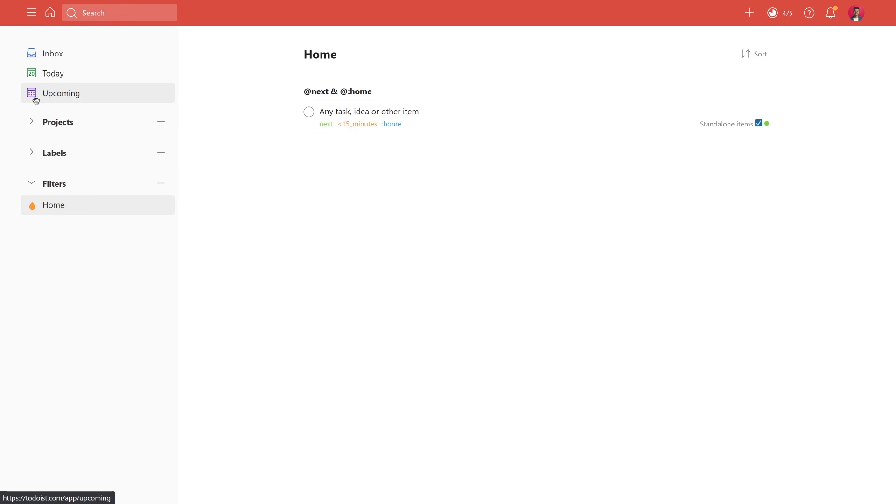
{"action": "left_click", "coordinate": [33, 151]}
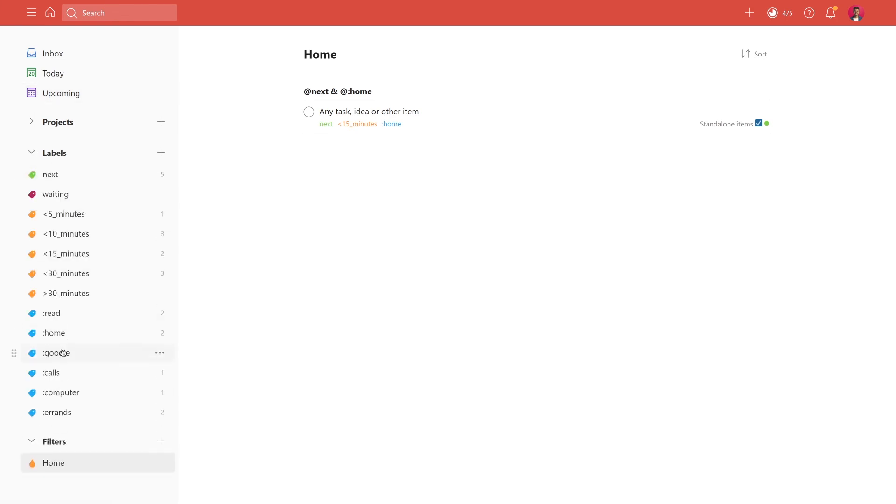
{"action": "left_click", "coordinate": [34, 153]}
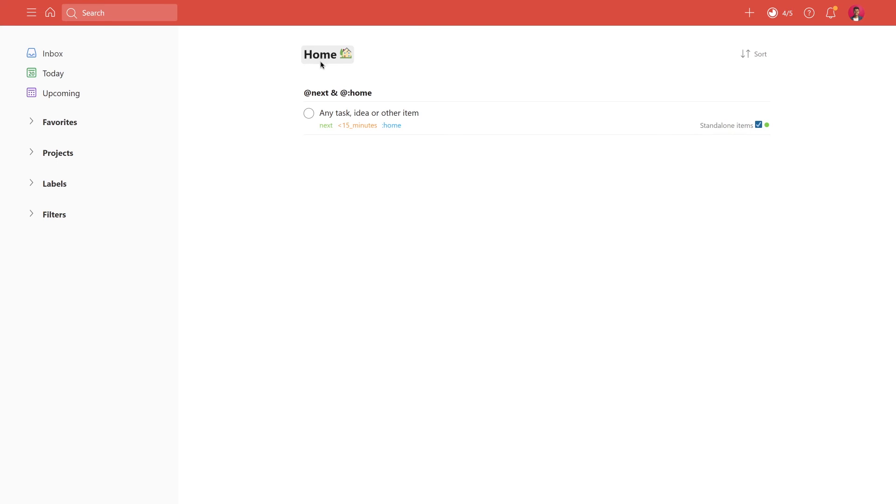
- Examine the actions available for the "next" label, leaving the Labels section collapsed
{"action": "left_click", "coordinate": [32, 184]}
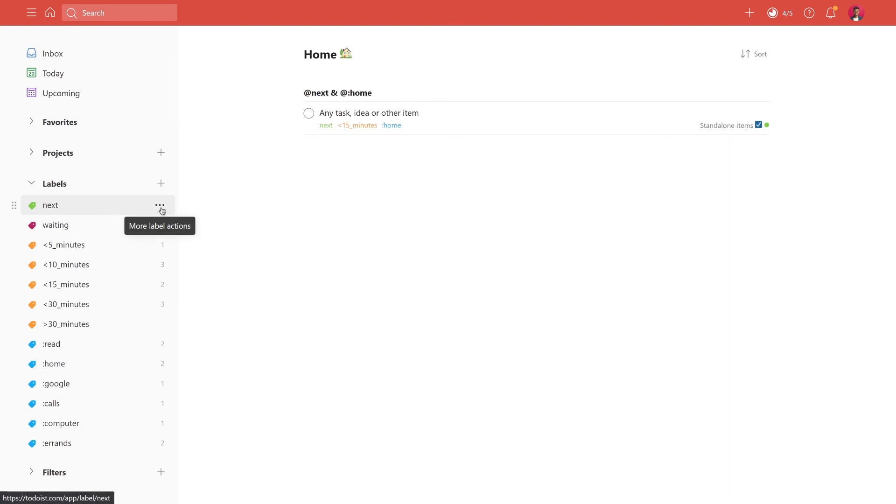
{"action": "left_click", "coordinate": [160, 205]}
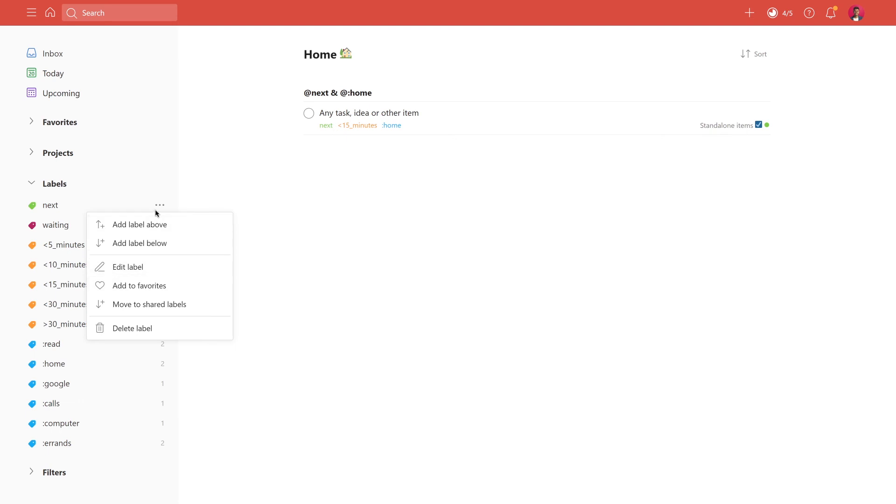
{"action": "left_click", "coordinate": [159, 206]}
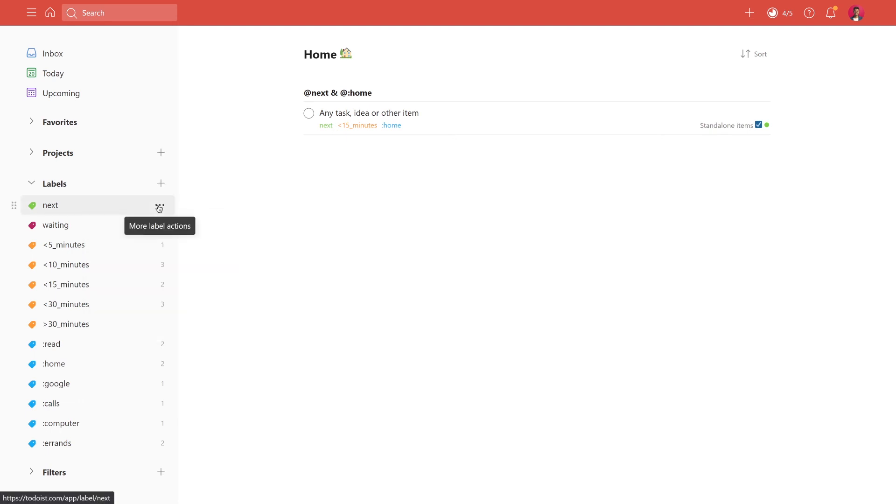
{"action": "left_click", "coordinate": [34, 187]}
- Expand the filters, view Read, Computer, Errands, Google and Calls, and collapse the section again
{"action": "left_click", "coordinate": [35, 214]}
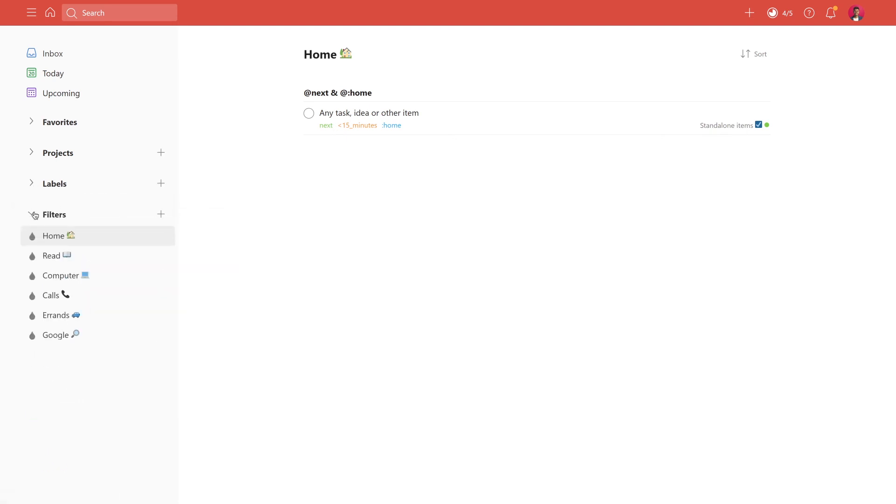
{"action": "left_click", "coordinate": [58, 256]}
{"action": "left_click", "coordinate": [61, 276]}
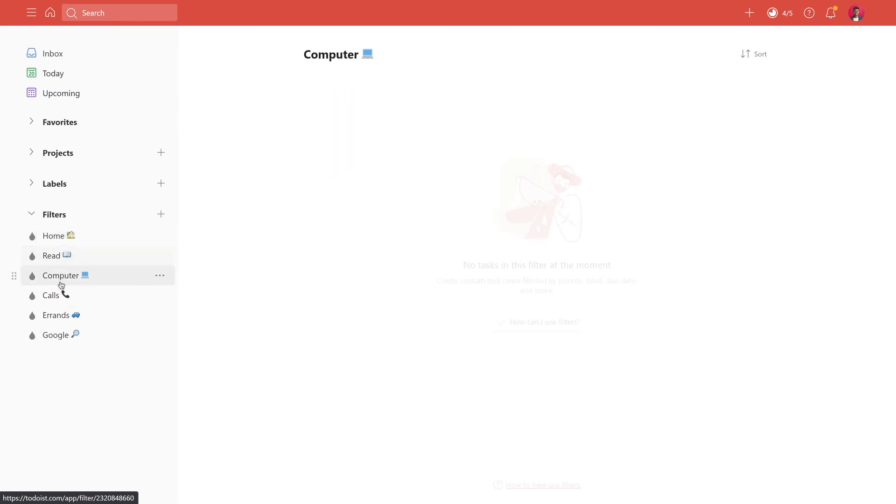
{"action": "left_click", "coordinate": [57, 317]}
{"action": "left_click", "coordinate": [57, 335]}
{"action": "left_click", "coordinate": [60, 295]}
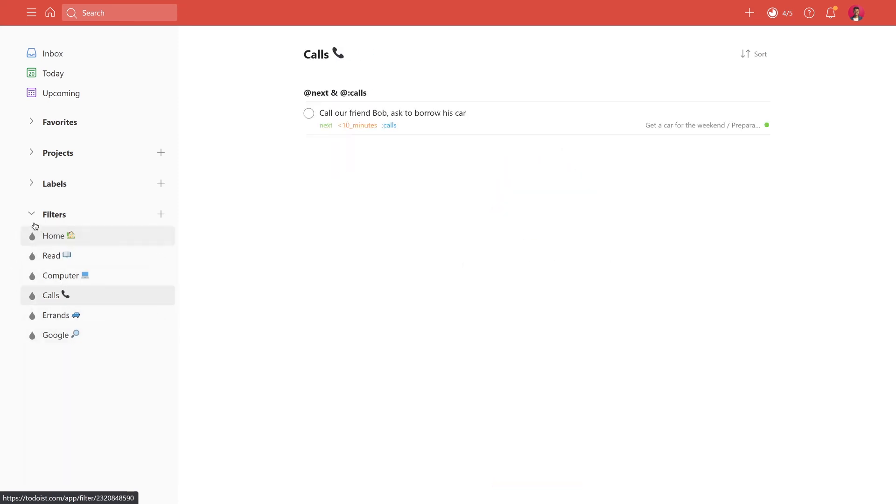
{"action": "left_click", "coordinate": [33, 216]}
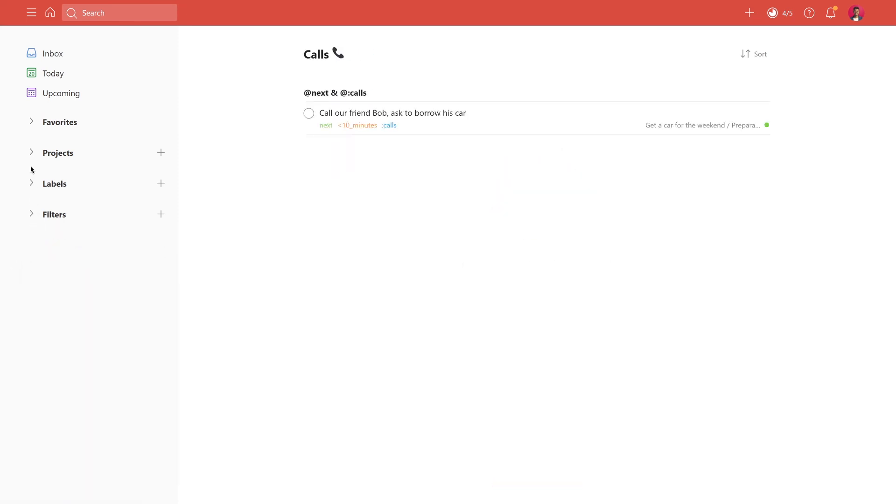
- Expand Favorites and examine the next actions in each favorite filter from Home through Google, returning to Home
{"action": "left_click", "coordinate": [31, 124]}
{"action": "left_click", "coordinate": [90, 147]}
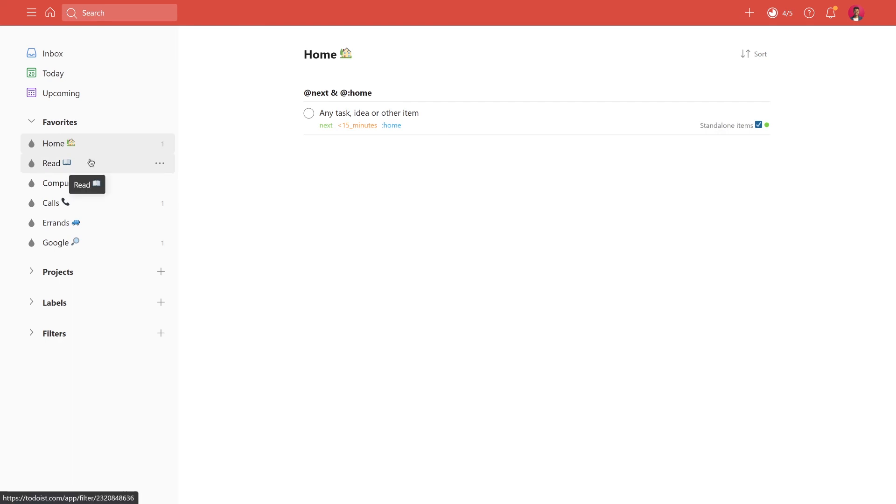
{"action": "left_click", "coordinate": [91, 162]}
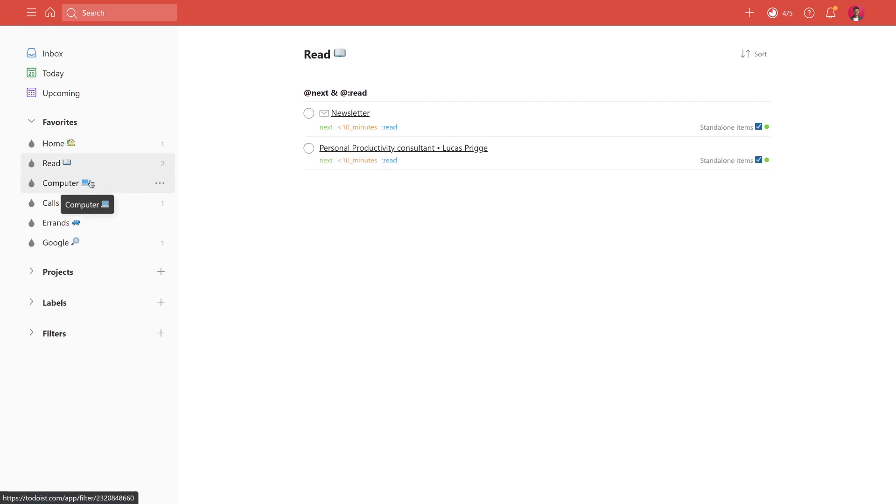
{"action": "left_click", "coordinate": [91, 183]}
{"action": "left_click", "coordinate": [91, 204]}
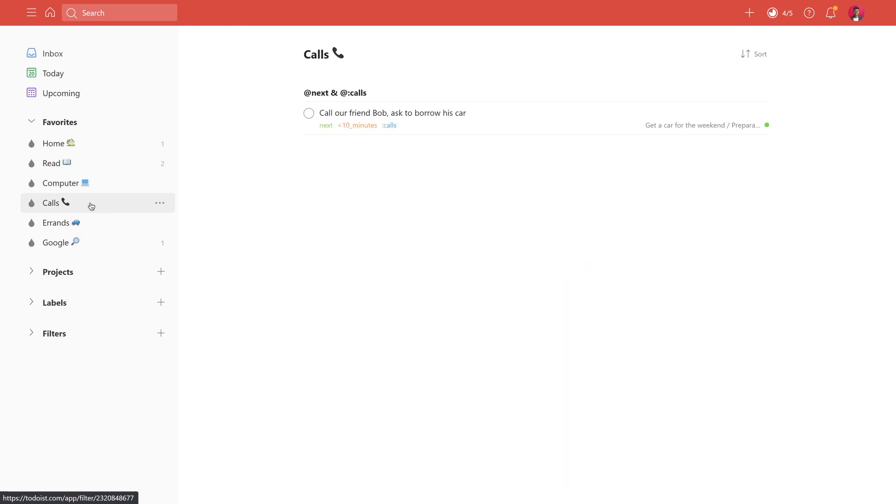
{"action": "left_click", "coordinate": [92, 225]}
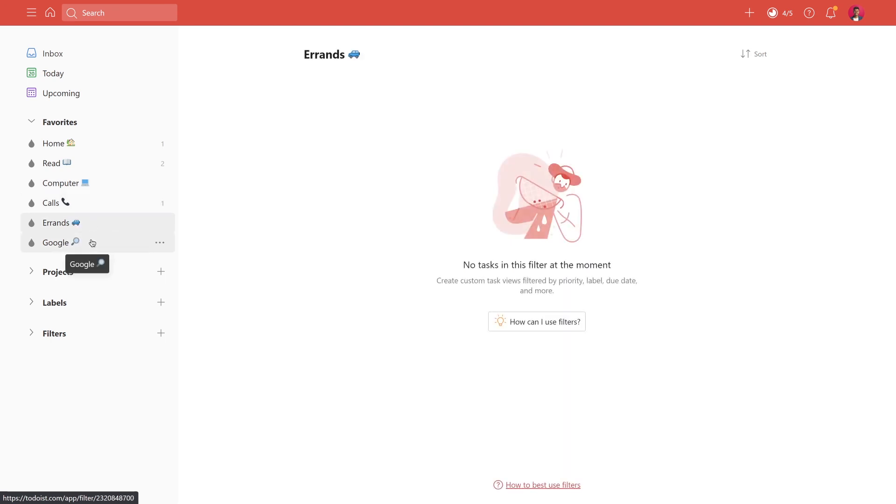
{"action": "left_click", "coordinate": [91, 243]}
{"action": "left_click", "coordinate": [91, 145]}
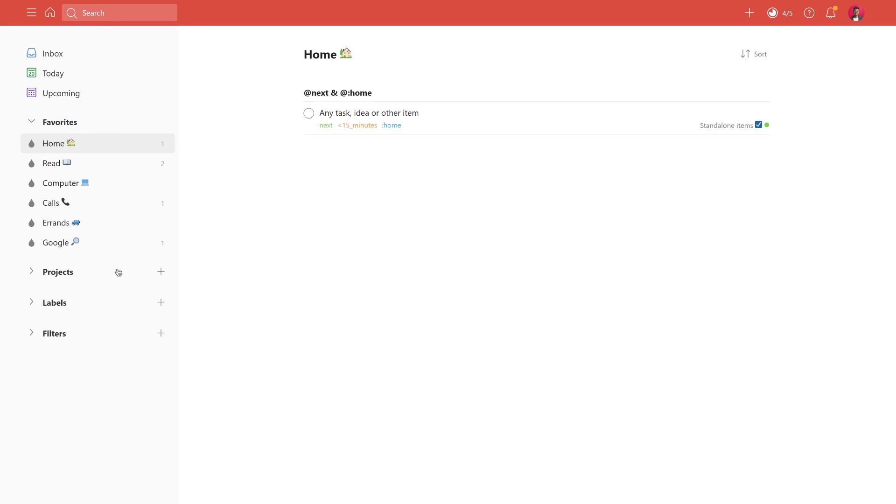
- Review the label list briefly, and compare the Read and Computer favorite filters
{"action": "left_click", "coordinate": [31, 304]}
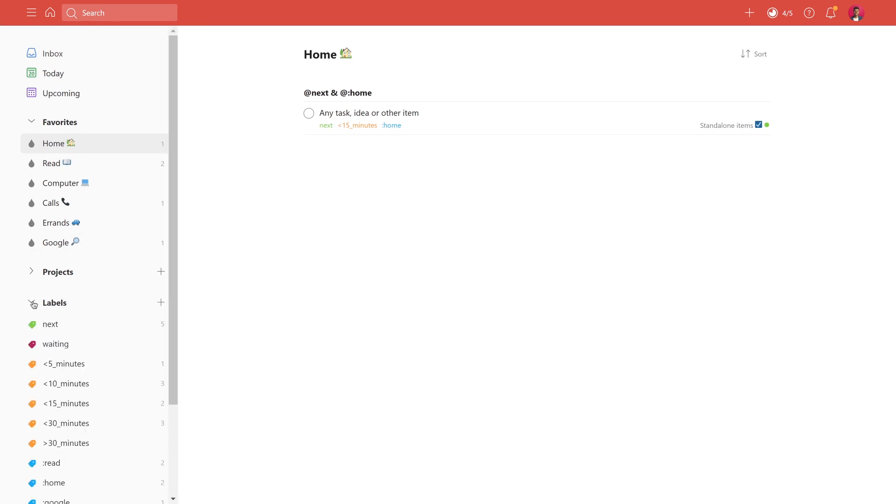
{"action": "left_click", "coordinate": [33, 304]}
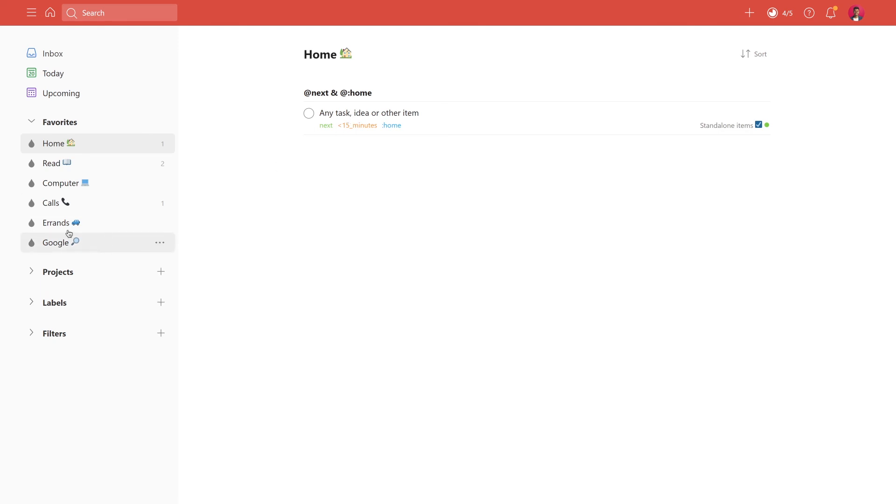
{"action": "left_click", "coordinate": [88, 163]}
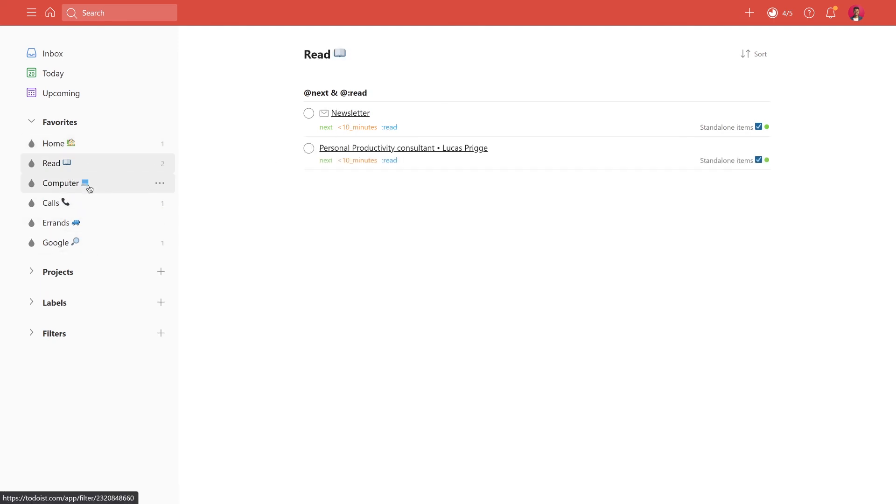
{"action": "left_click", "coordinate": [100, 184]}
{"action": "left_click", "coordinate": [103, 164]}
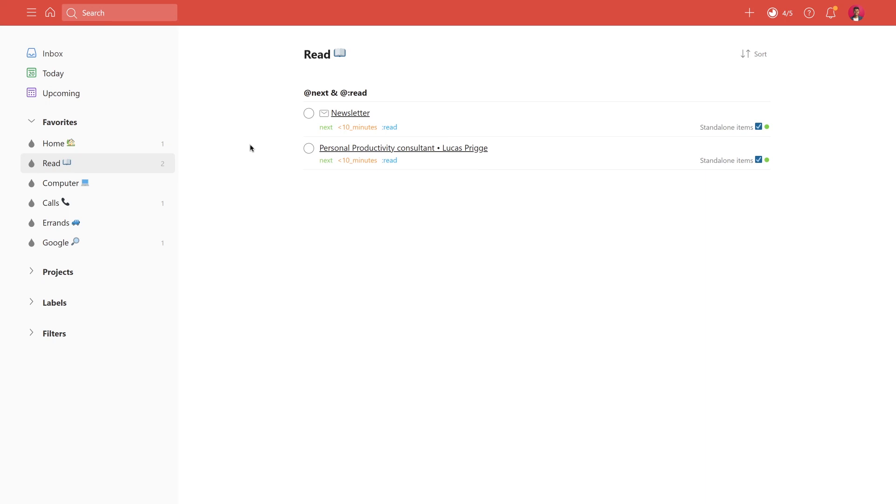
- View the tasks in the Computer, Calls, Errands, Google and Home favorite filters
{"action": "left_click", "coordinate": [56, 182]}
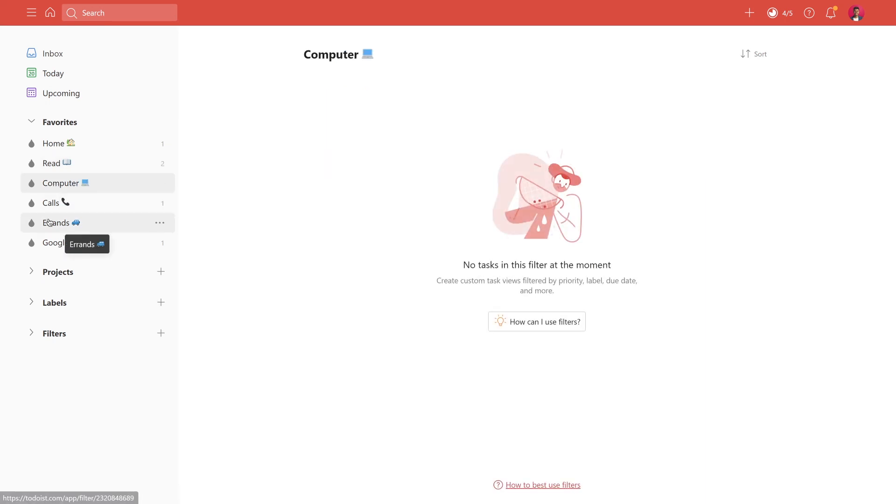
{"action": "left_click", "coordinate": [51, 205]}
{"action": "left_click", "coordinate": [52, 222]}
{"action": "left_click", "coordinate": [55, 243]}
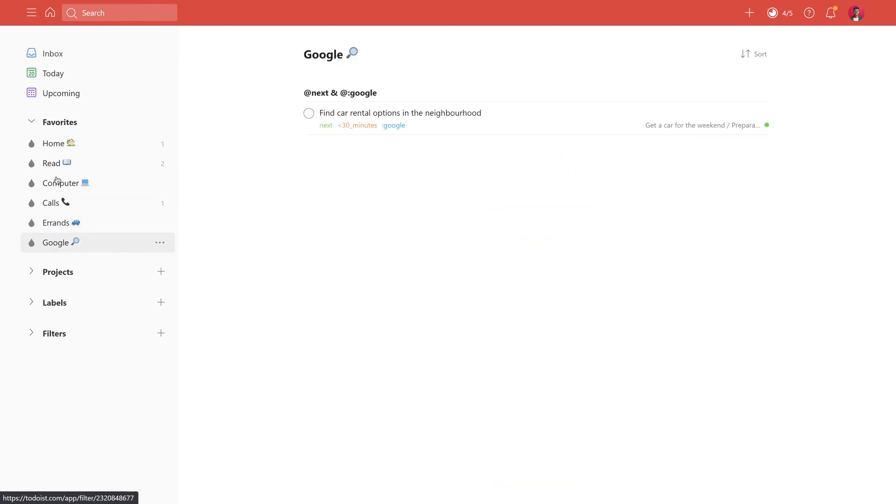
{"action": "left_click", "coordinate": [53, 144]}
- Collapse Favorites to check the Inbox, and expand it again to view the Home filter
{"action": "left_click", "coordinate": [26, 122]}
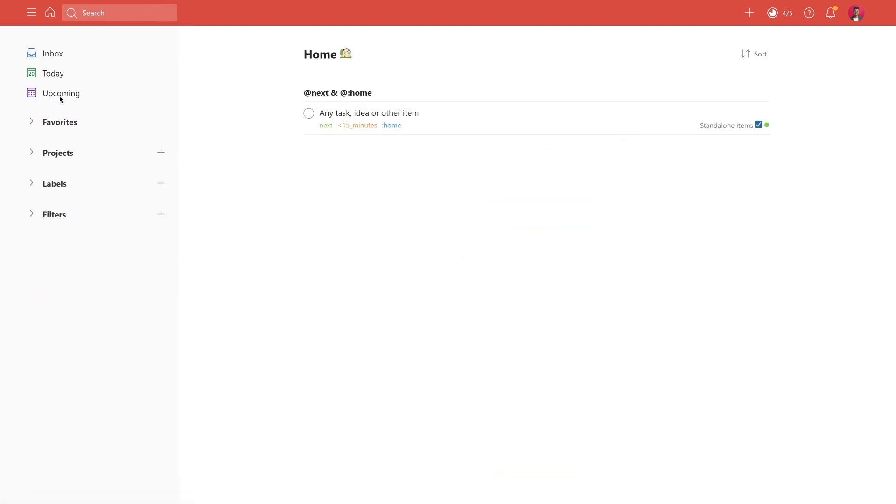
{"action": "left_click", "coordinate": [91, 58]}
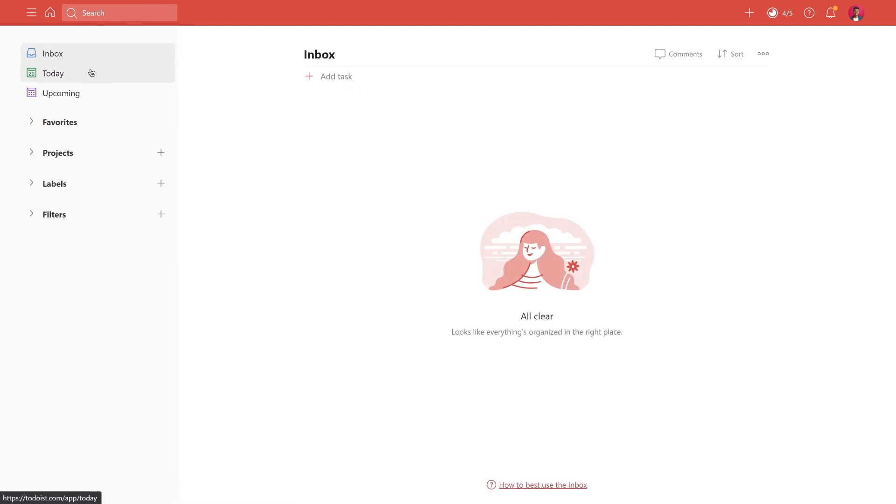
{"action": "left_click", "coordinate": [31, 123]}
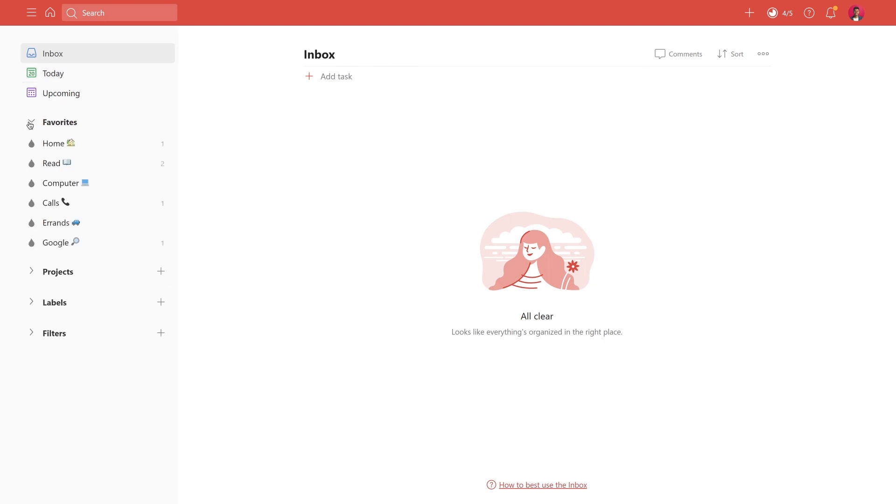
{"action": "left_click", "coordinate": [41, 143]}
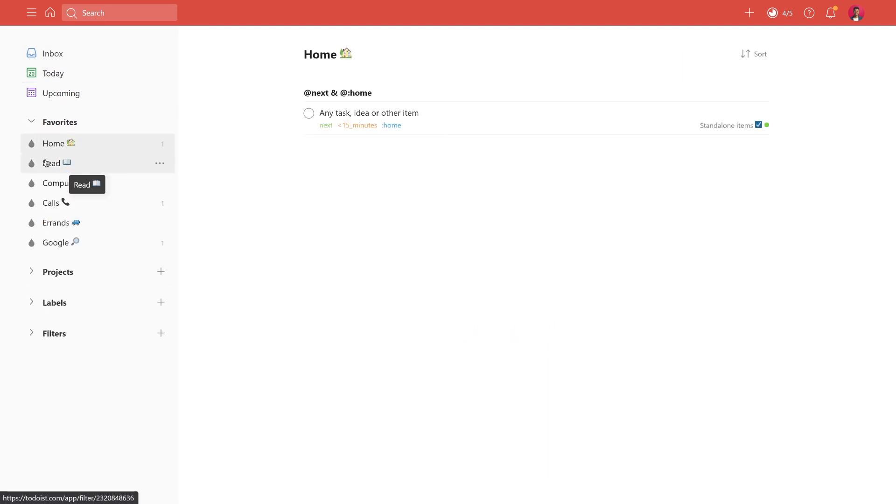